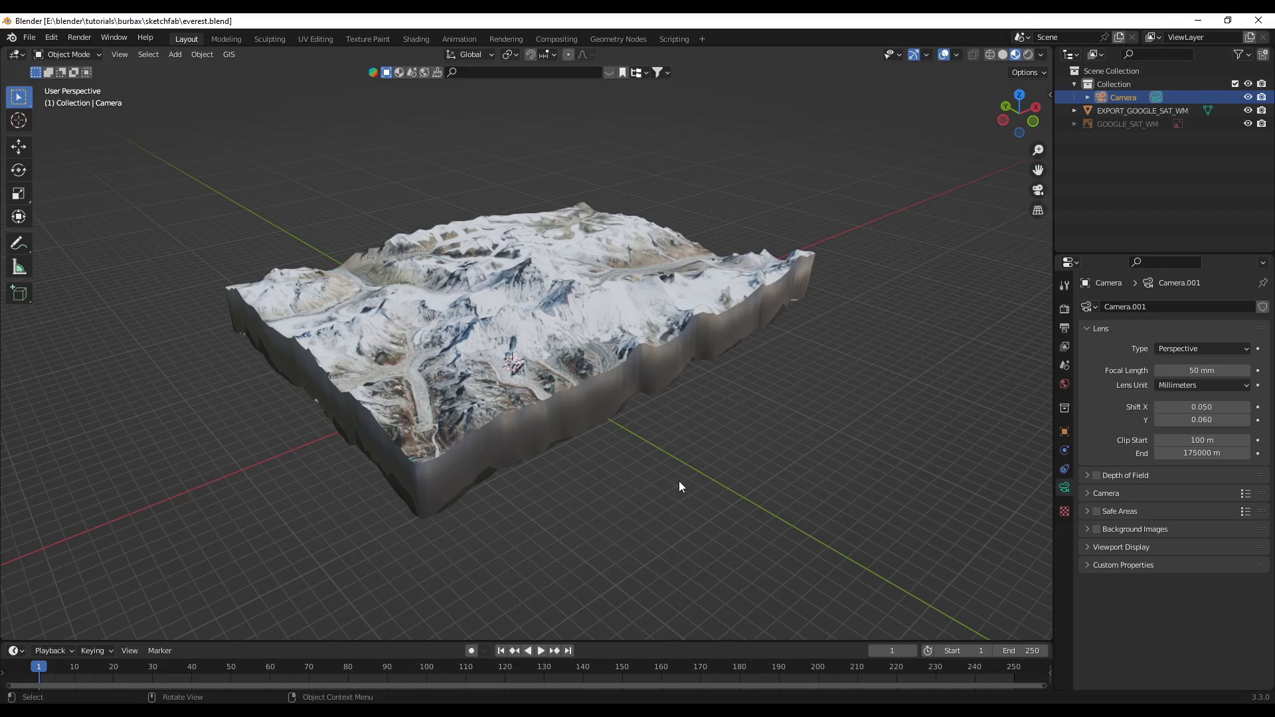
# Orbit and zoom around the finished Everest terrain block to inspect it from several angles.
pyautogui.moveTo(515, 451); pyautogui.dragTo(152, 454, button='middle')
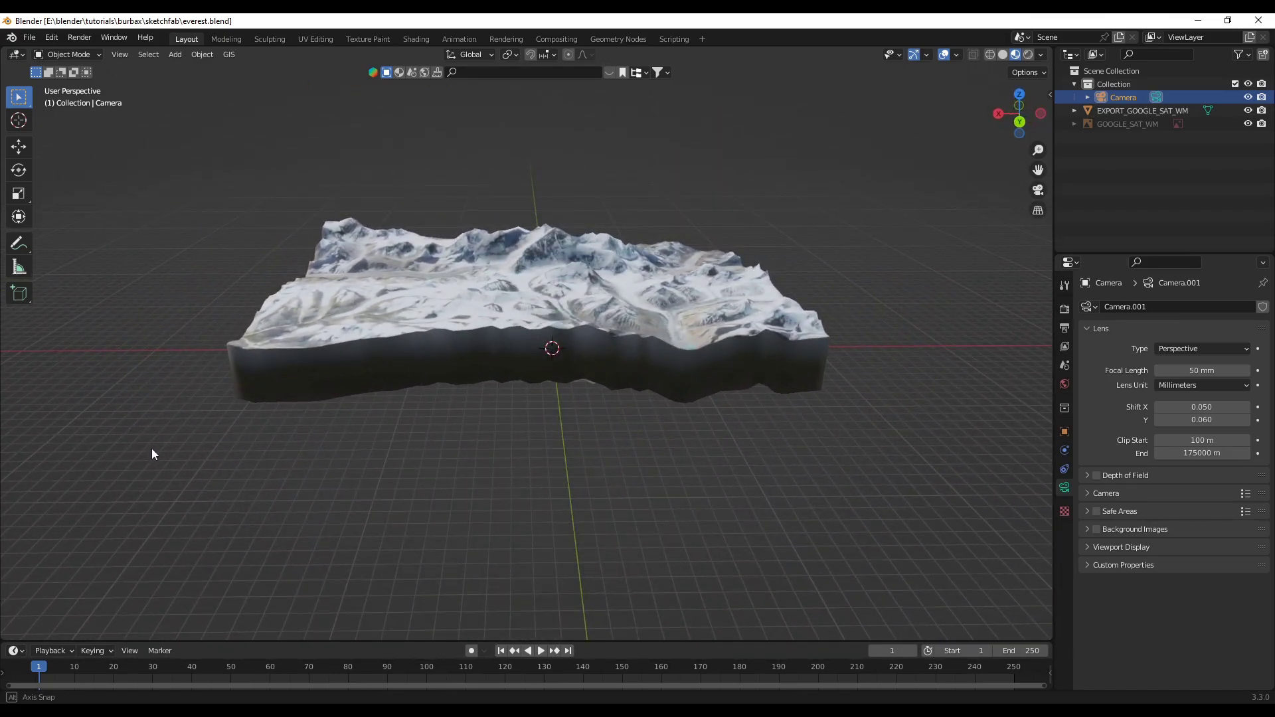
pyautogui.moveTo(509, 452); pyautogui.dragTo(452, 460, button='middle')
pyautogui.scroll(5, 452, 458)
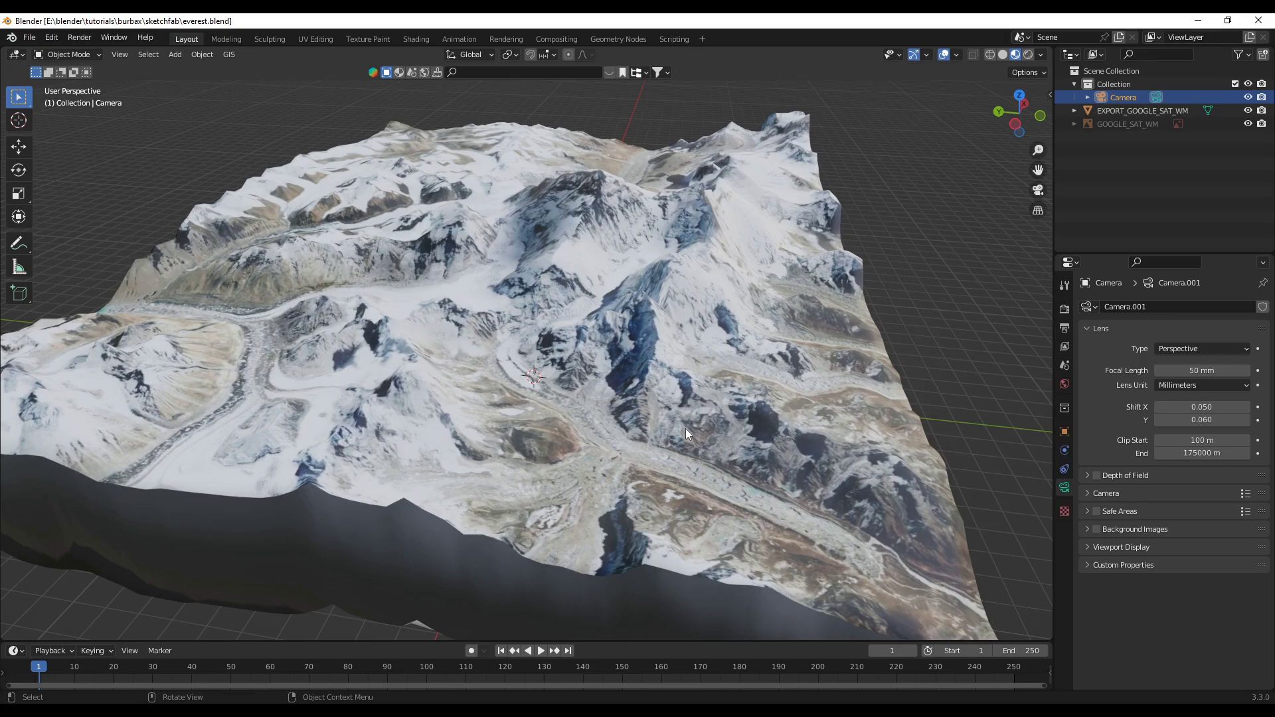
pyautogui.moveTo(685, 432); pyautogui.dragTo(628, 429, button='middle')
pyautogui.moveTo(495, 409); pyautogui.dragTo(173, 386, button='middle')
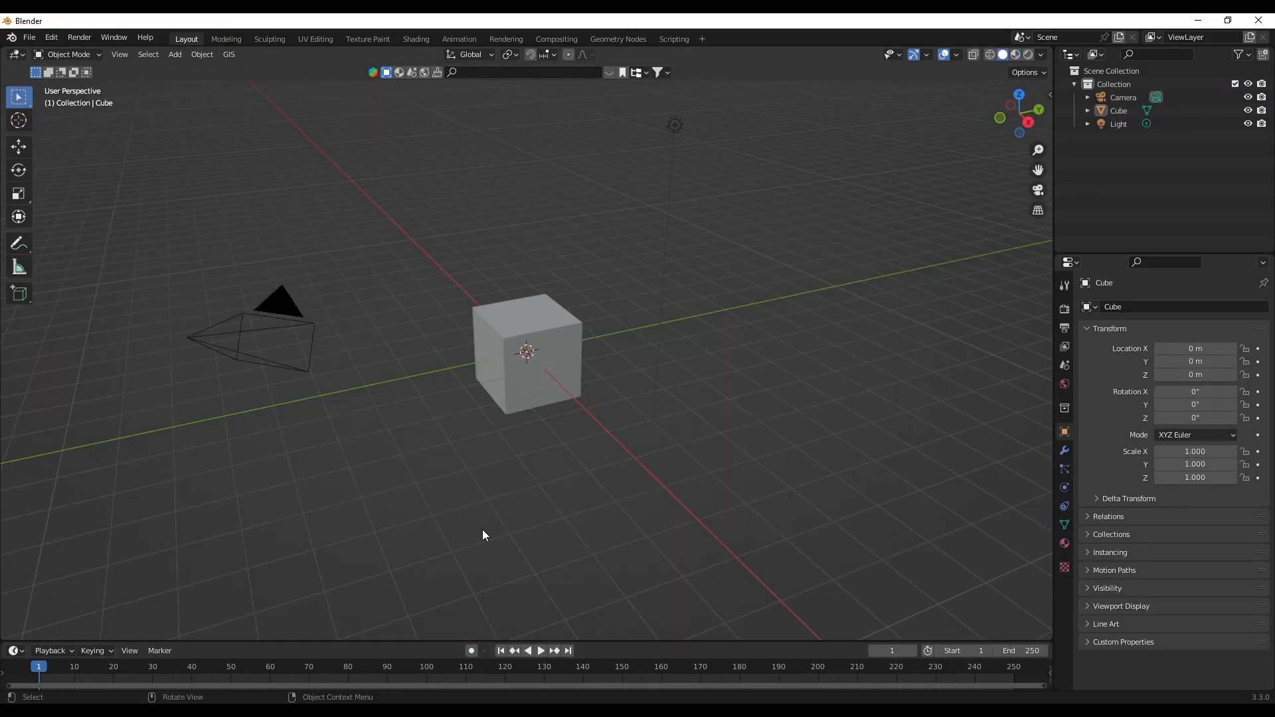
# Delete the default cube, camera and light, and start the Shortcut VUr key display.
pyautogui.press('a')
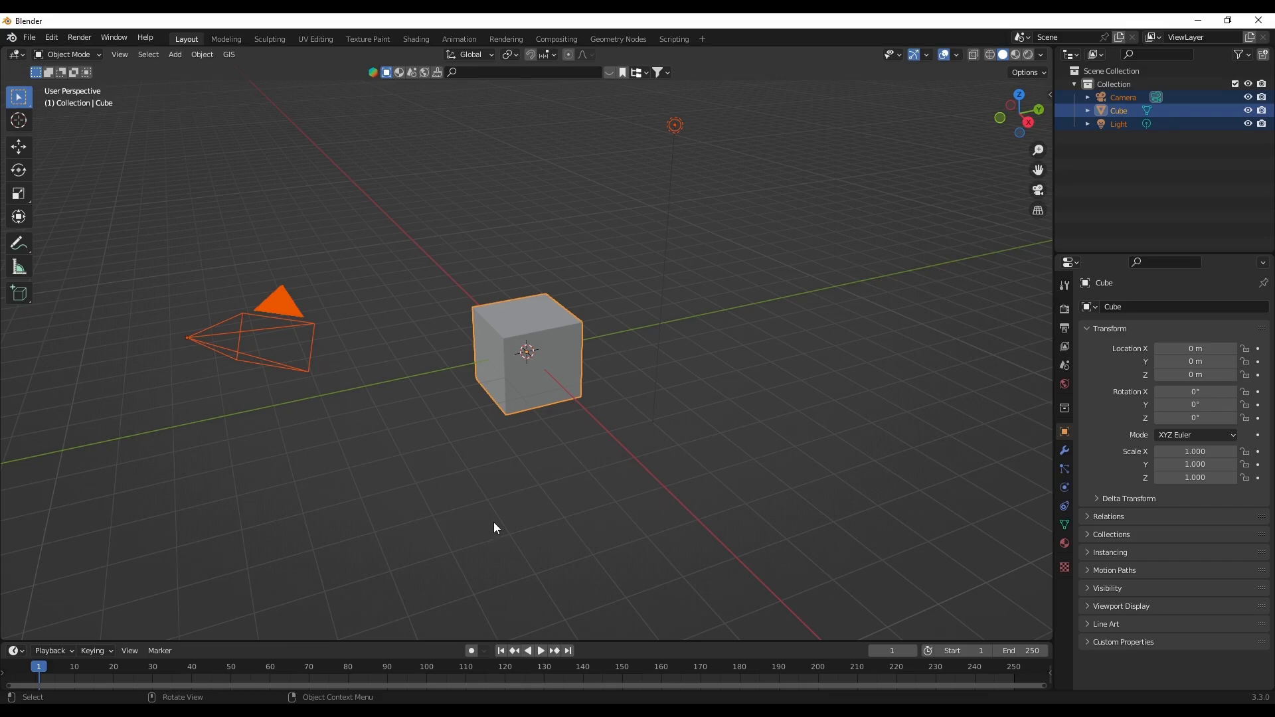
pyautogui.press('Delete')
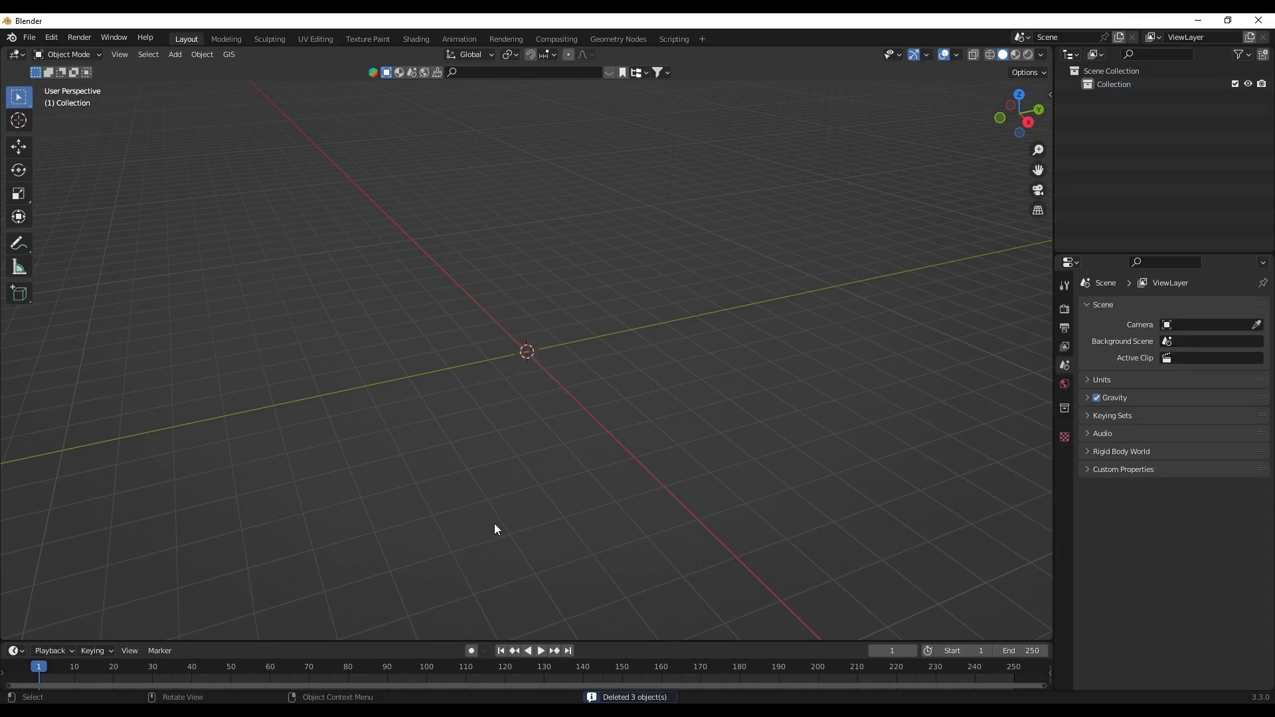
pyautogui.press('n')
pyautogui.click(1045, 382)
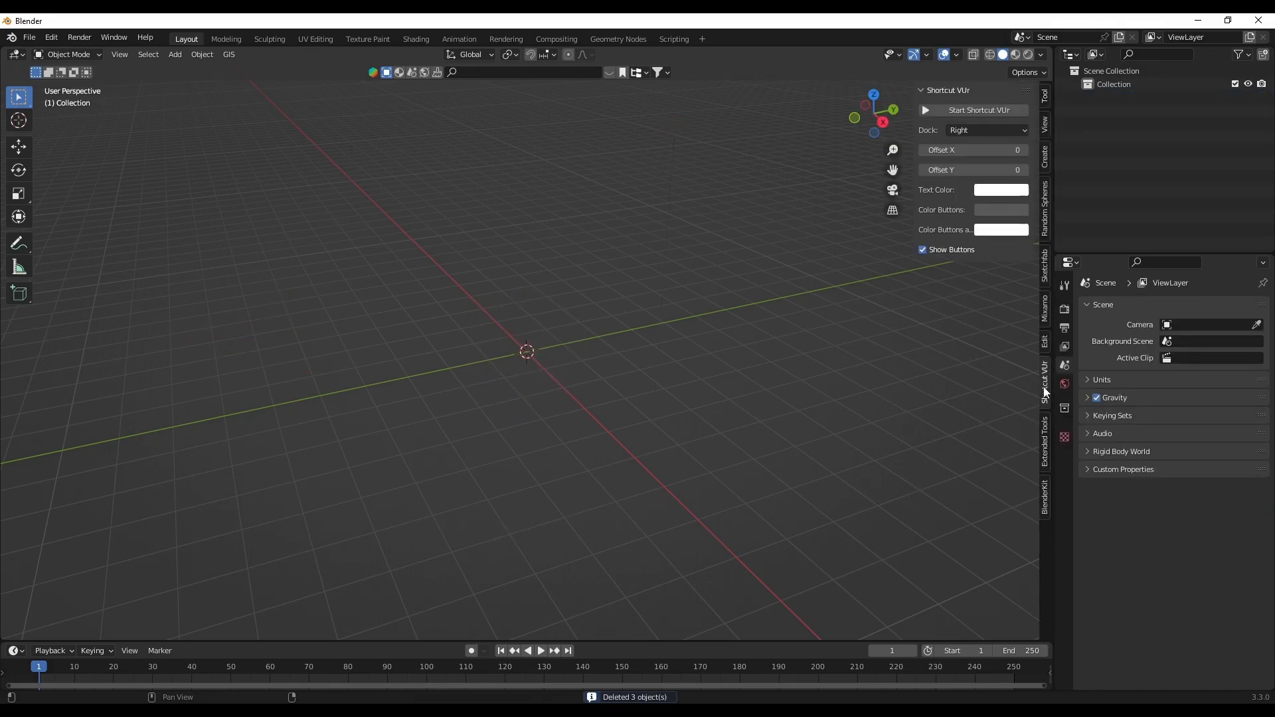
pyautogui.click(999, 110)
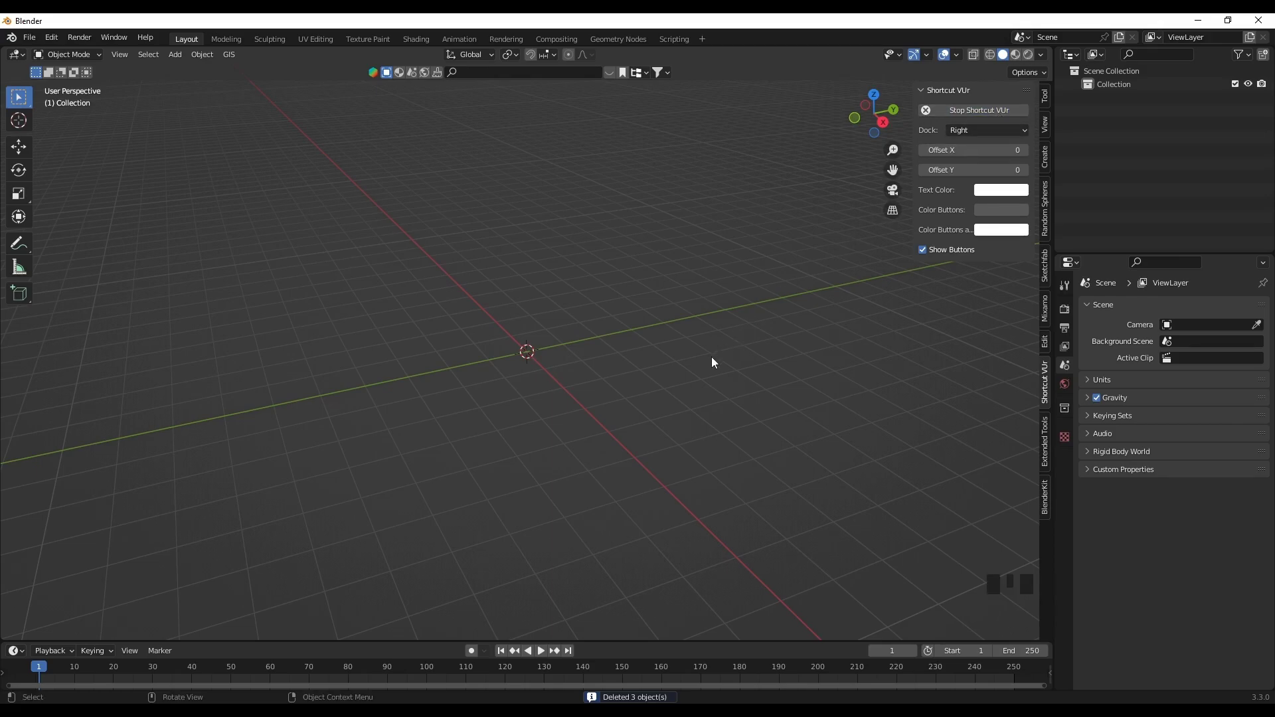
pyautogui.press('n')
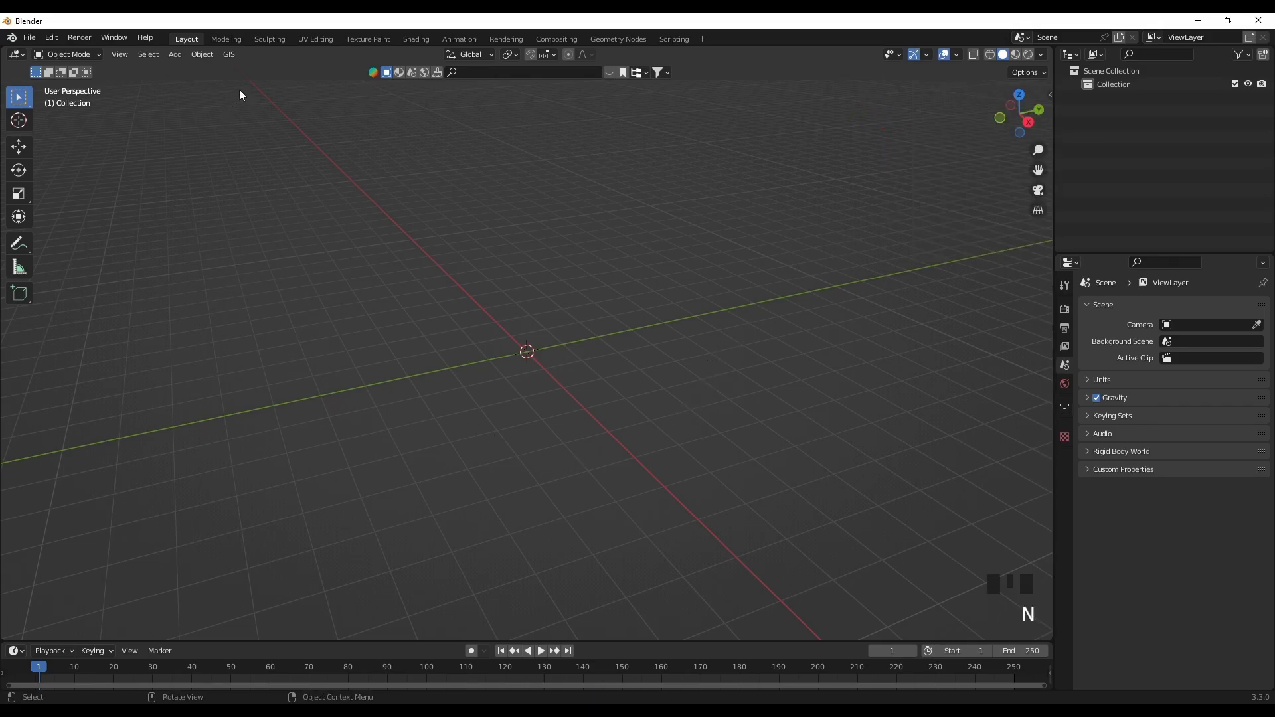
# Load a Google satellite web basemap through the GIS add-on.
pyautogui.click(227, 55)
pyautogui.moveTo(248, 90)
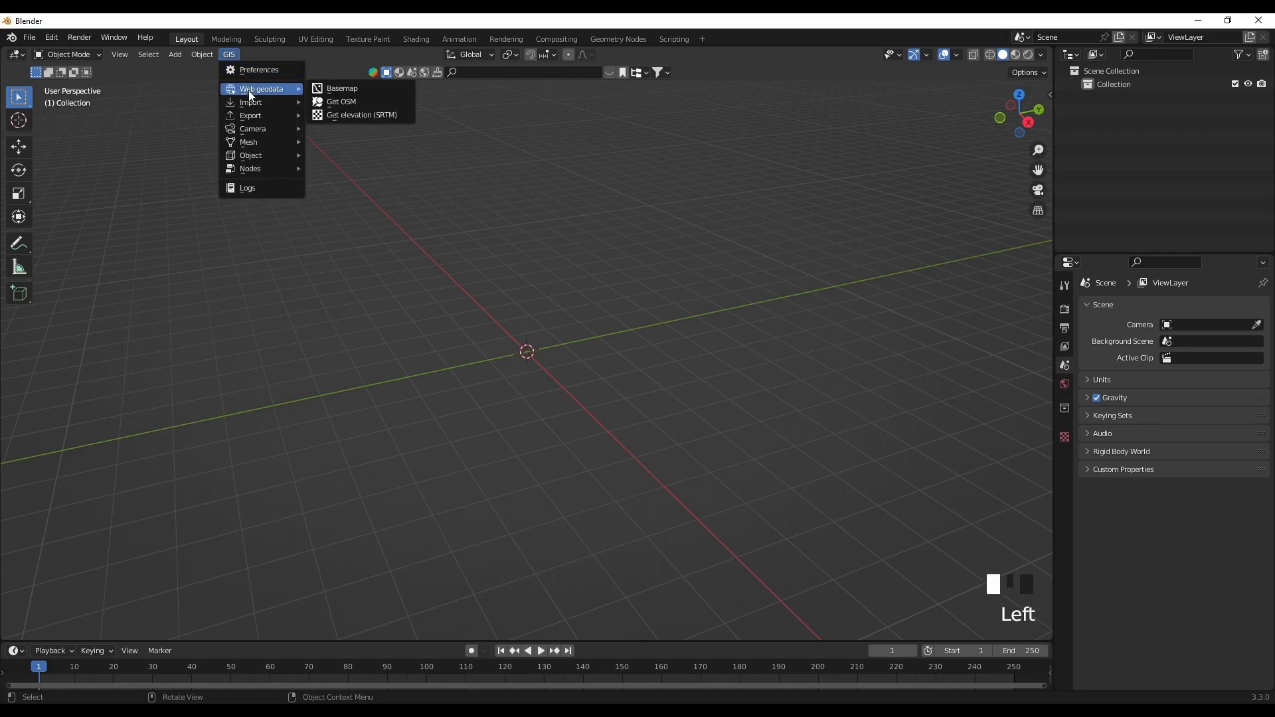
pyautogui.click(332, 92)
pyautogui.click(340, 211)
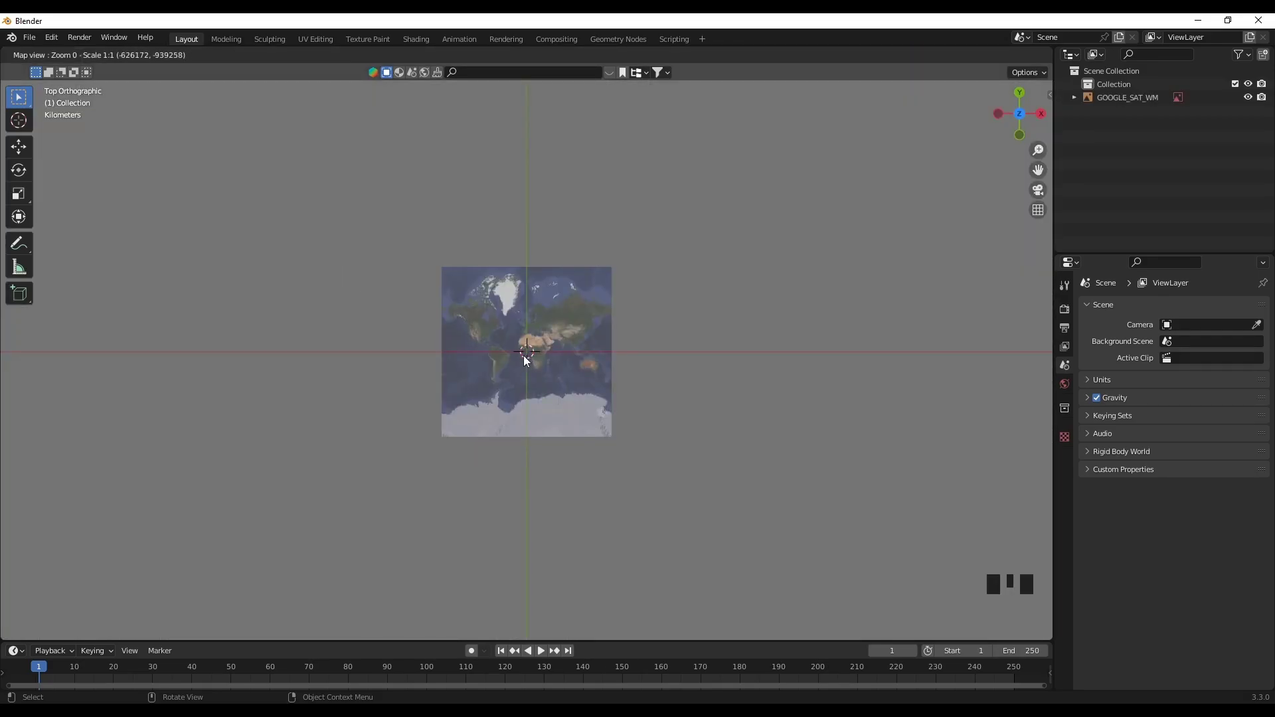
pyautogui.scroll(1, 531, 361)
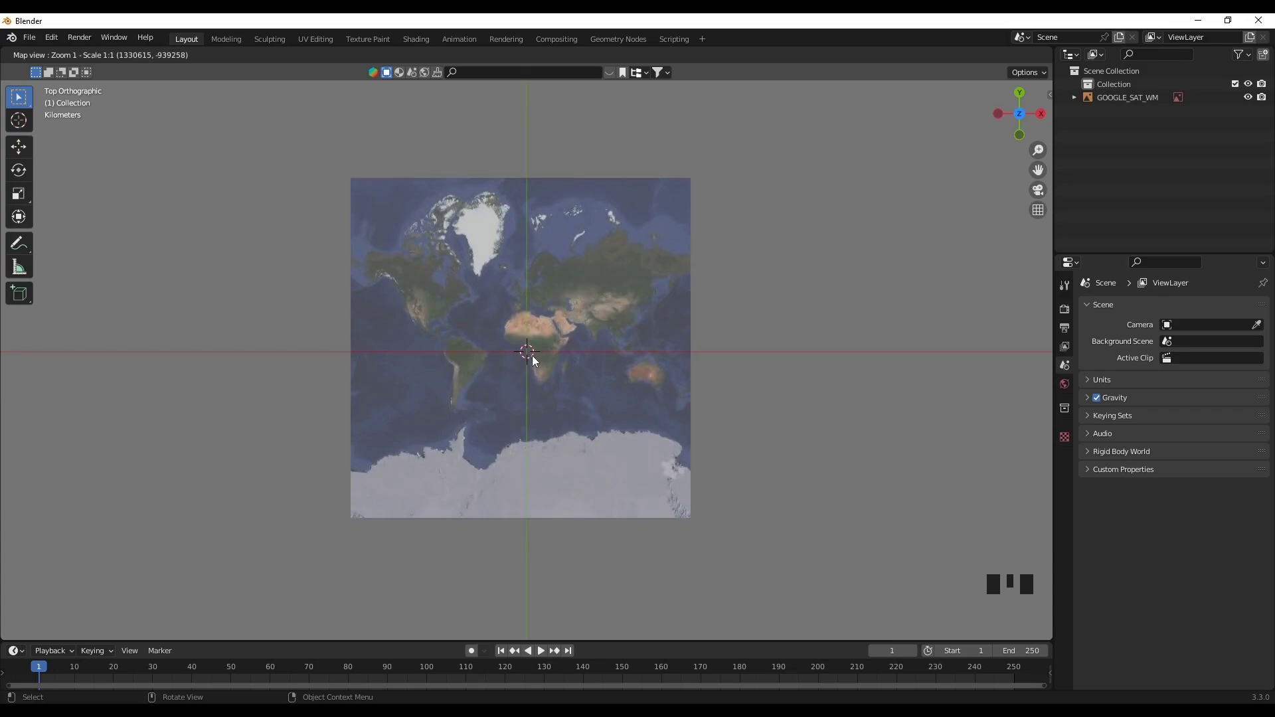
pyautogui.scroll(1, 532, 360)
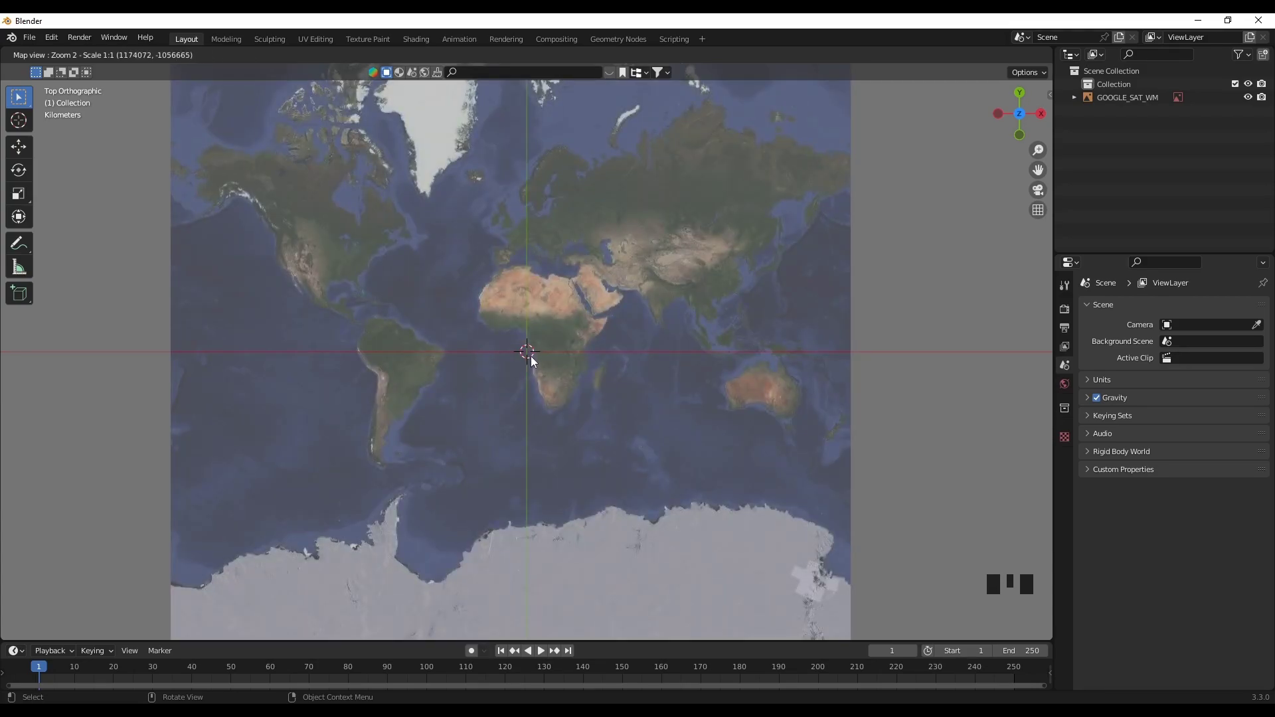
# Go to 'mount everest' on the map at zoom level 15.
pyautogui.press('g')
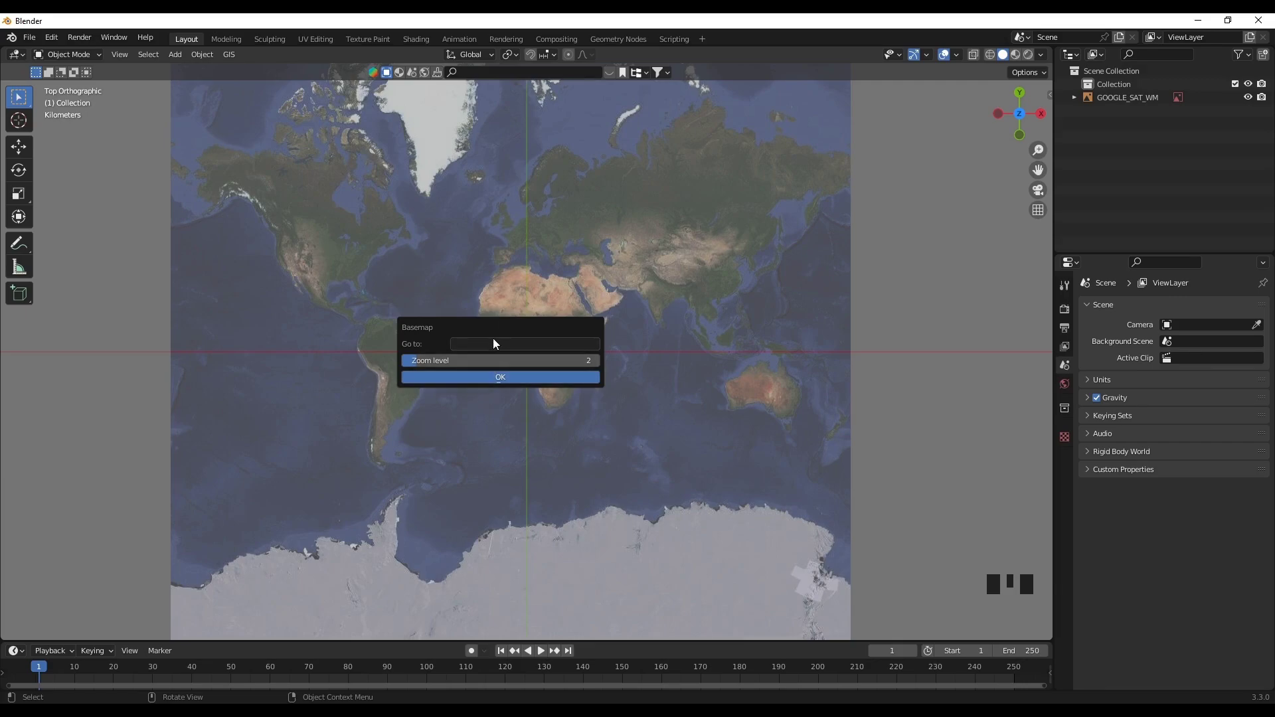
pyautogui.click(494, 343)
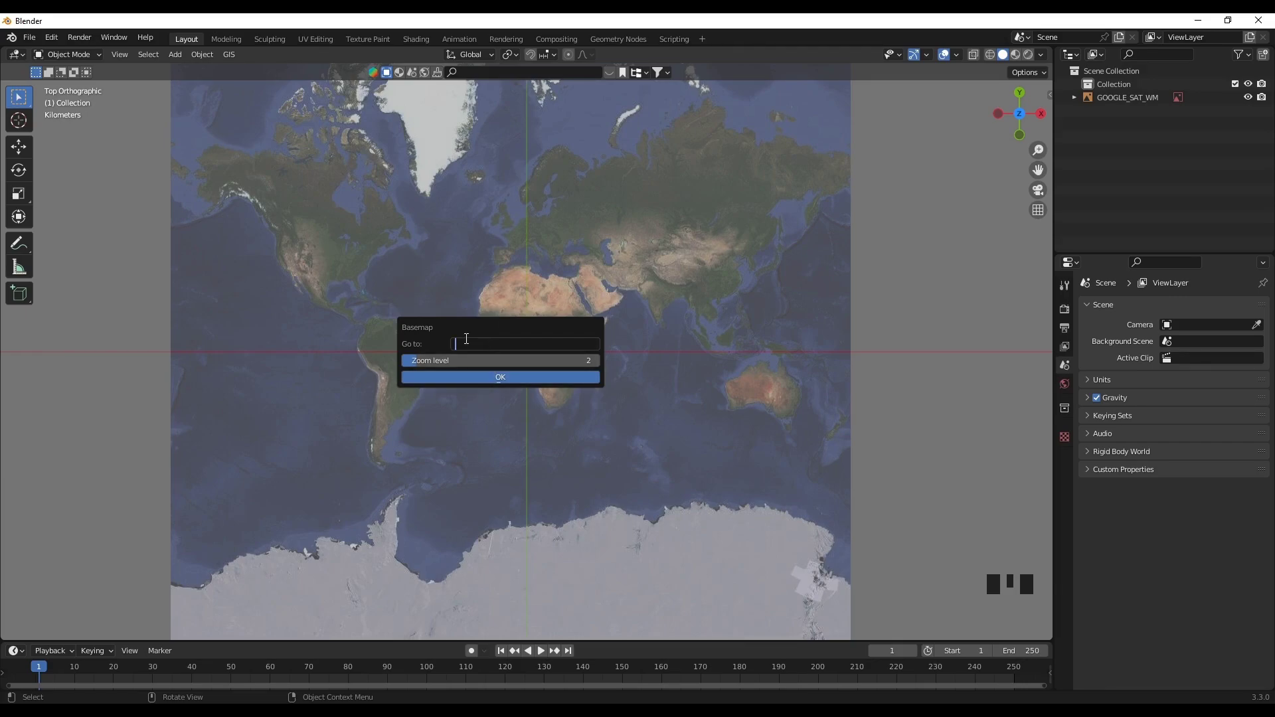
pyautogui.write('mount everest')
pyautogui.press('Return')
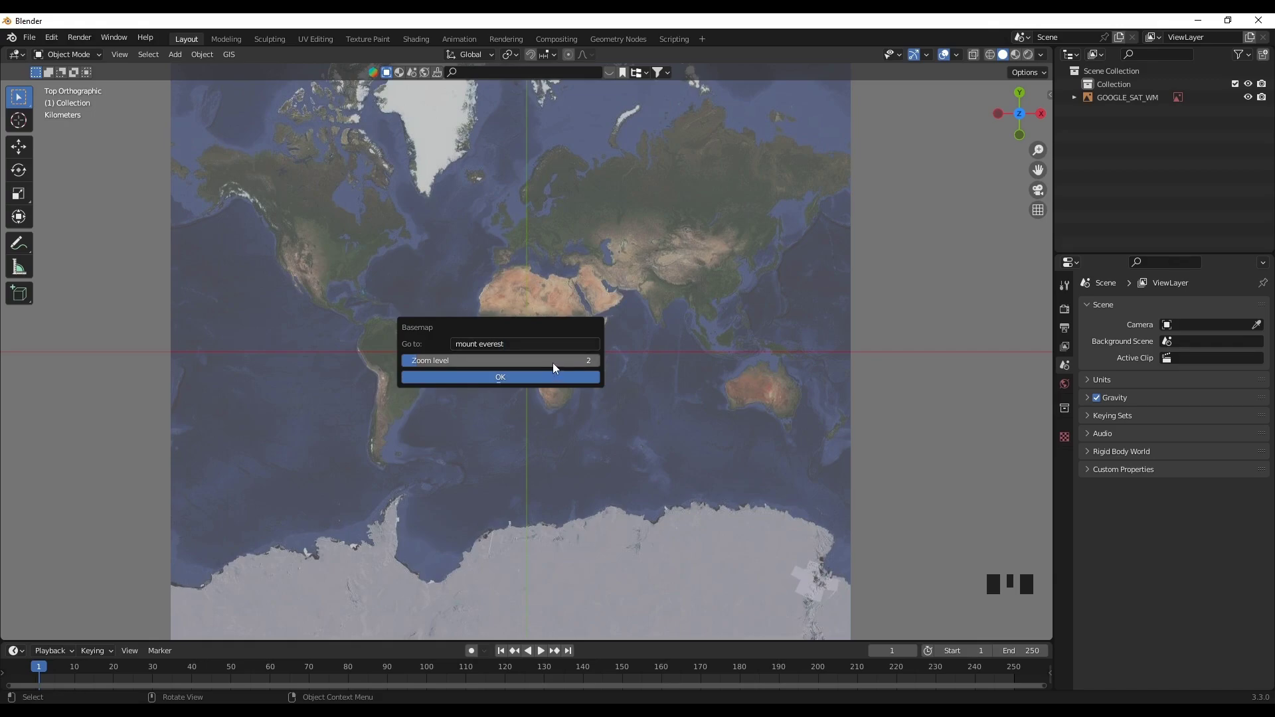
pyautogui.click(552, 362)
pyautogui.write('17')
pyautogui.press('BackSpace')
pyautogui.press('BackSpace')
pyautogui.write('15')
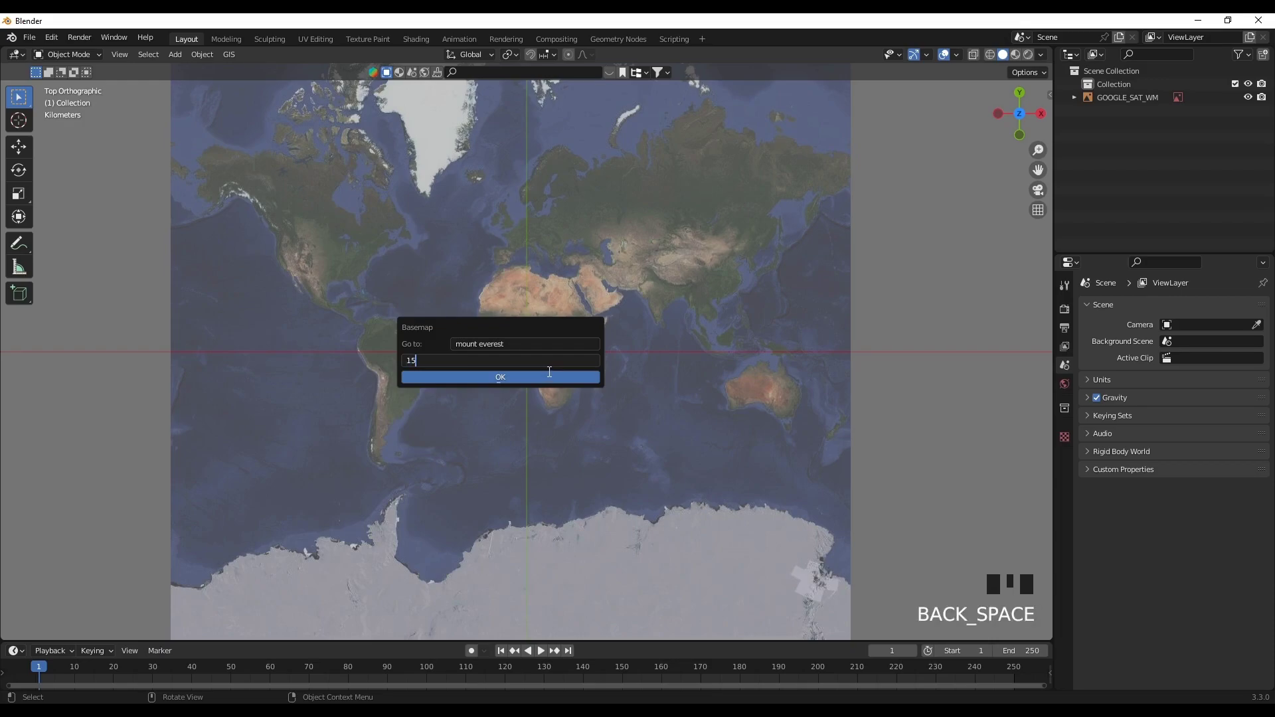
pyautogui.press('Return')
pyautogui.click(537, 377)
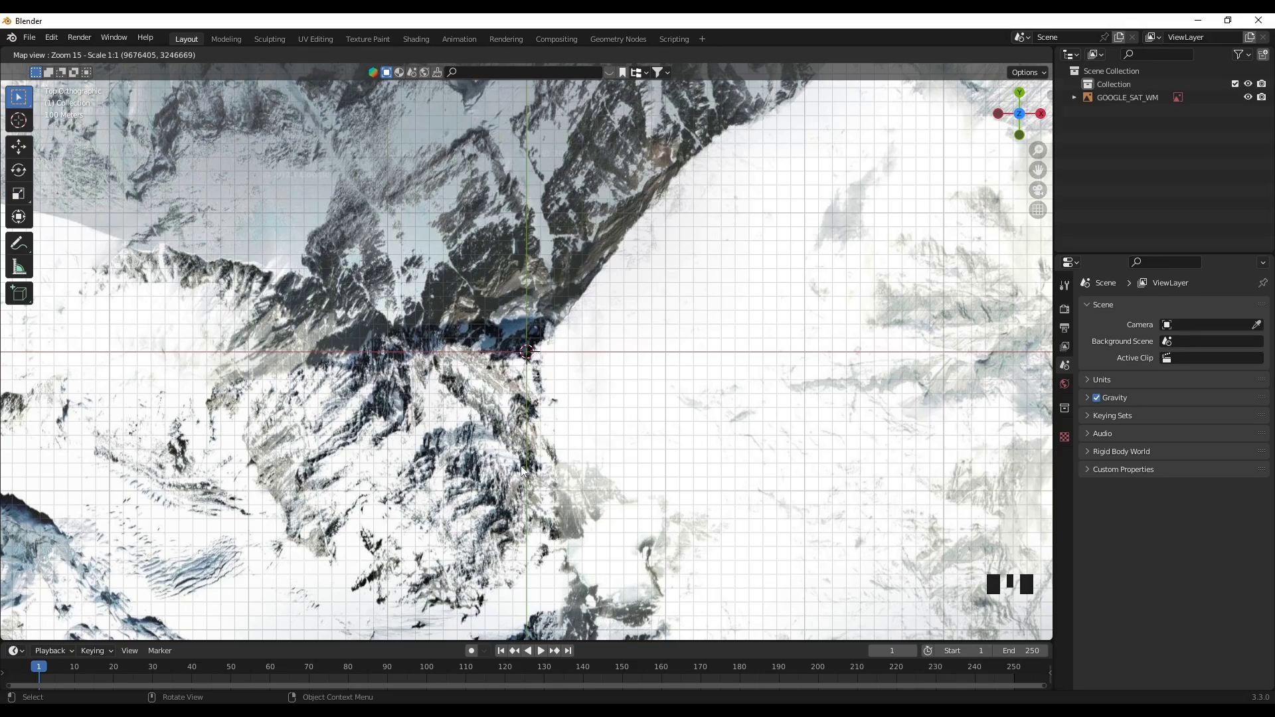
# Zoom the Everest satellite map out from level 15 to level 13.
pyautogui.scroll(-1, 522, 471)
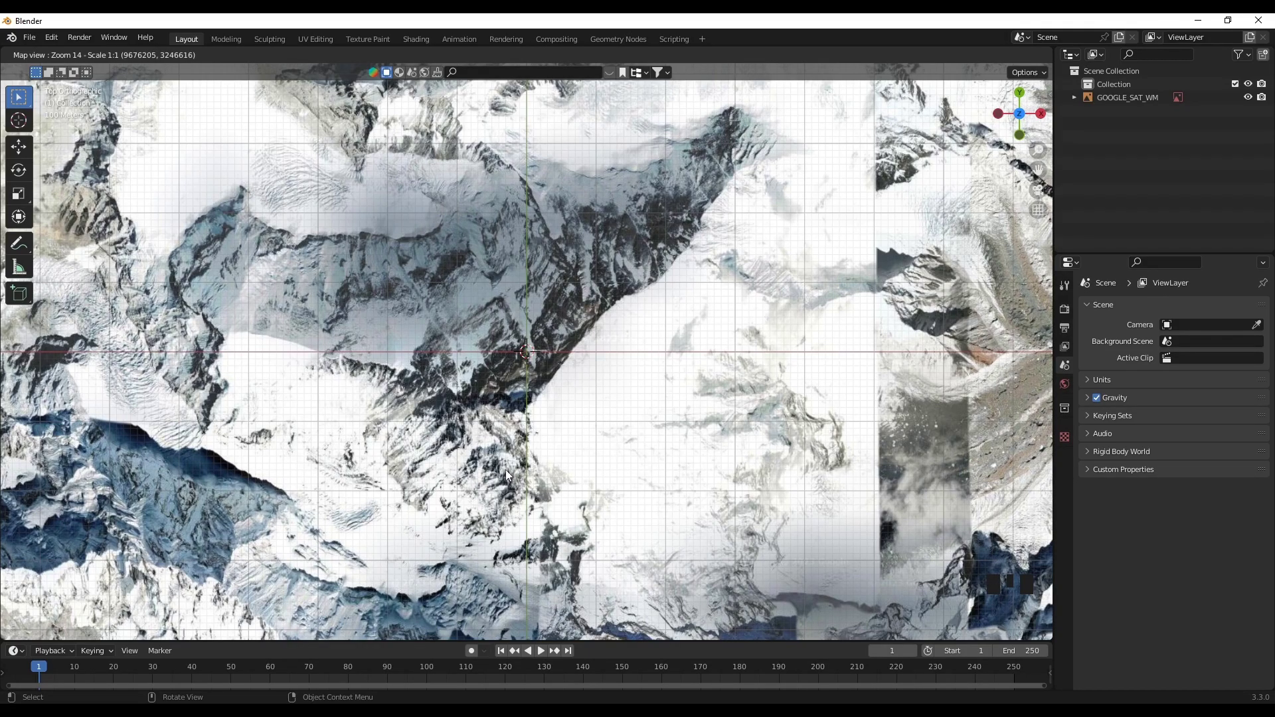
pyautogui.scroll(-3, 506, 474)
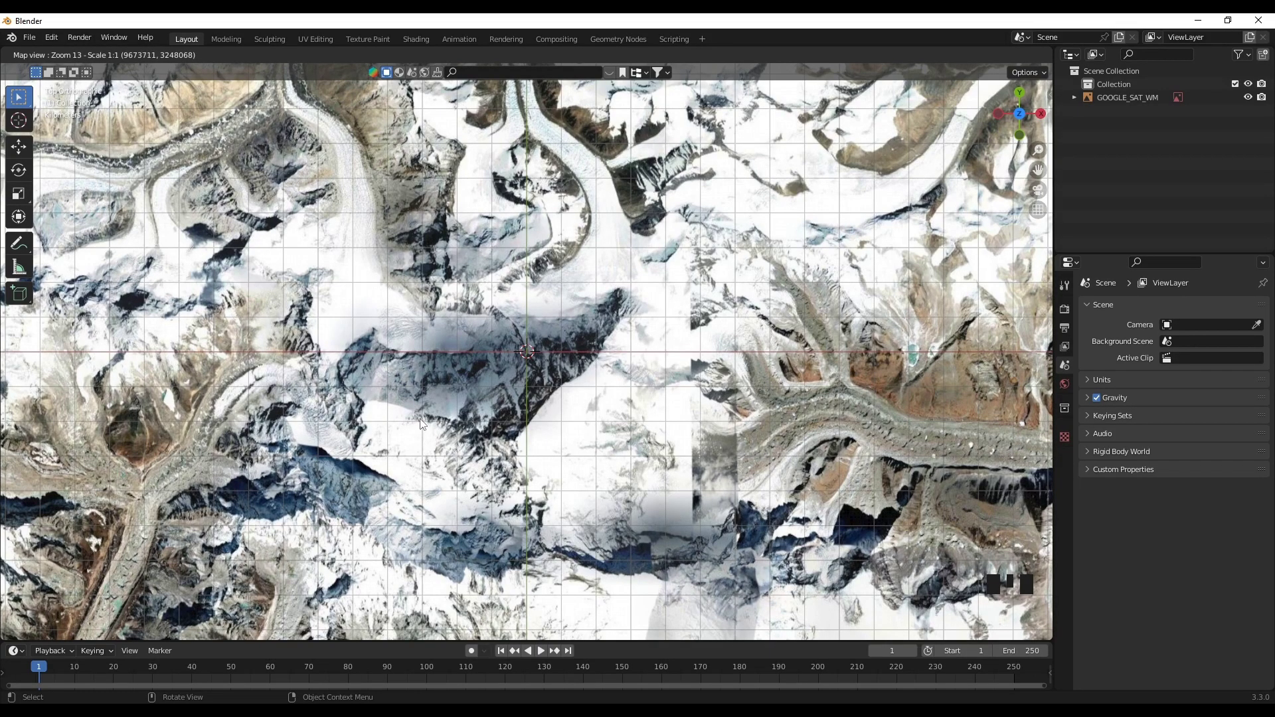
# Export the Everest map as a textured plane and raise it with SRTM elevation data.
pyautogui.press('e')
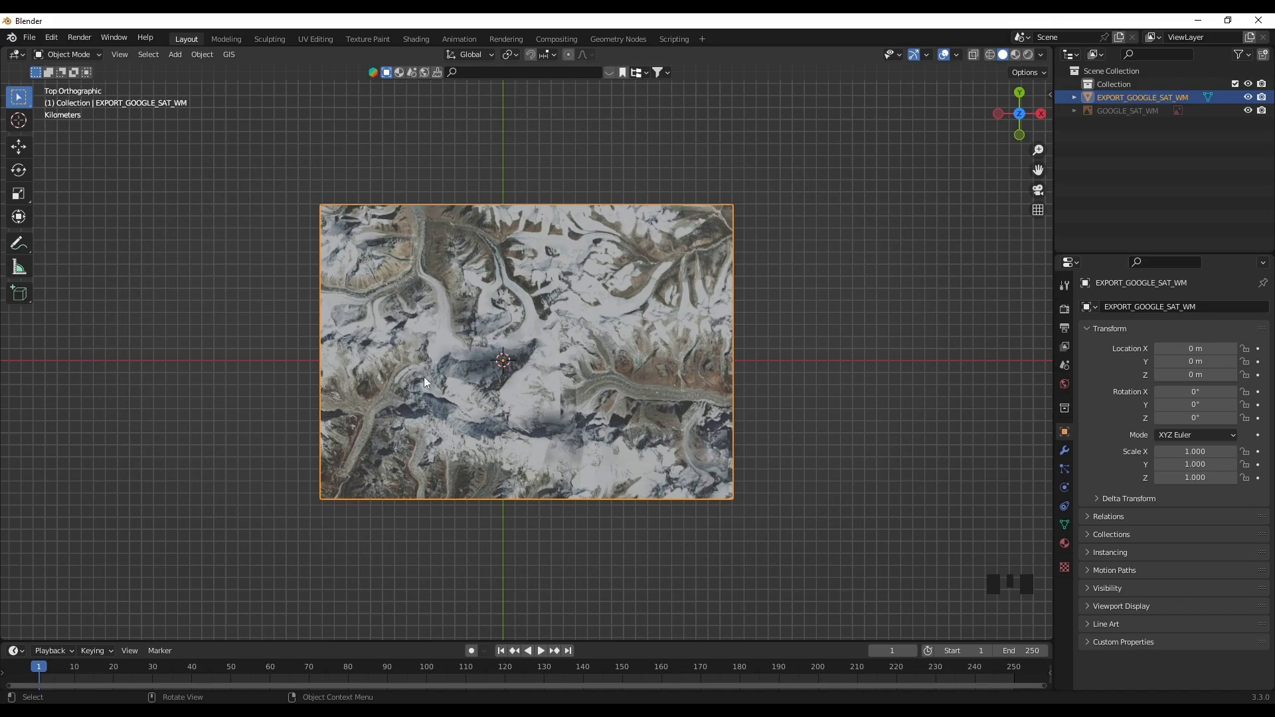
pyautogui.moveTo(435, 553); pyautogui.dragTo(528, 465, button='middle')
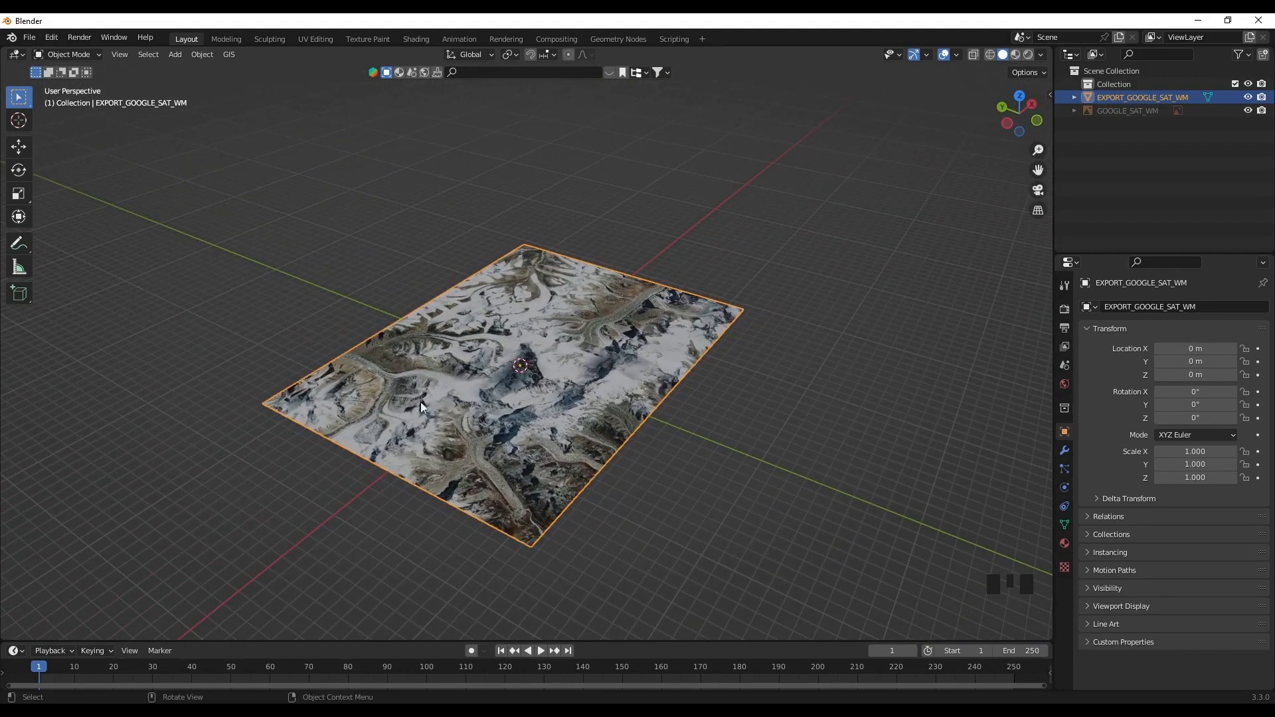
pyautogui.click(229, 54)
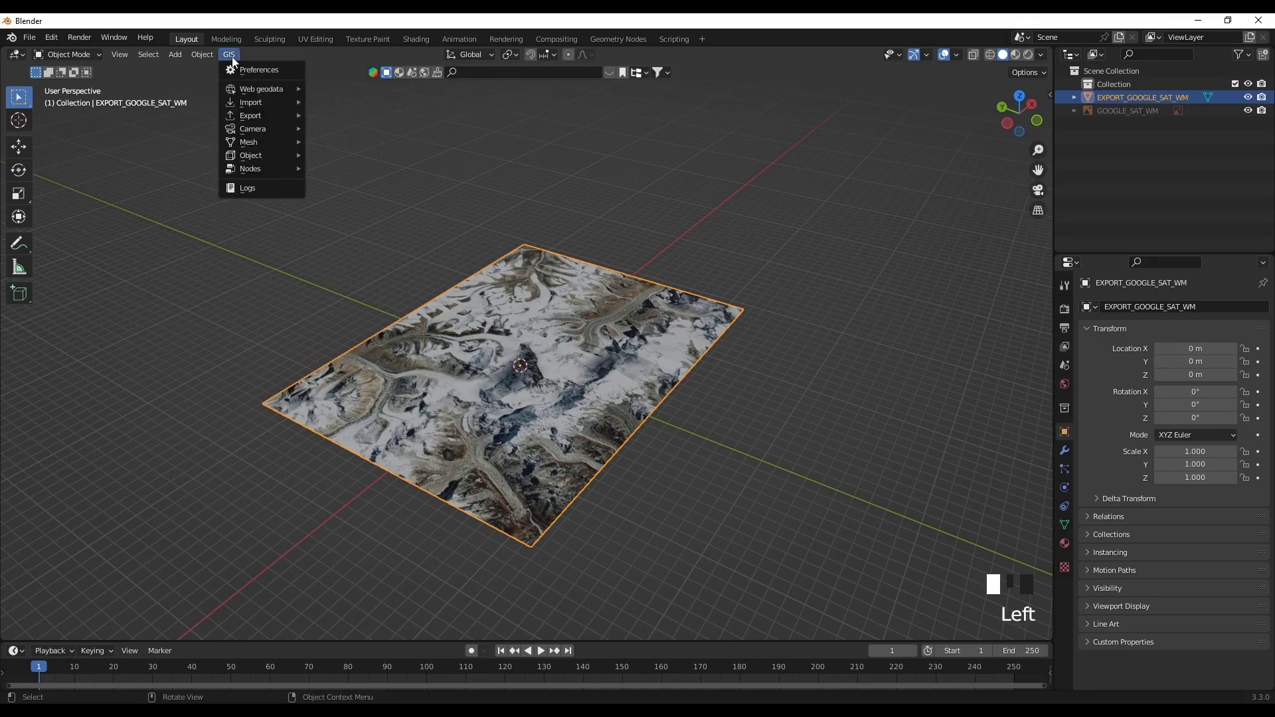
pyautogui.moveTo(243, 86)
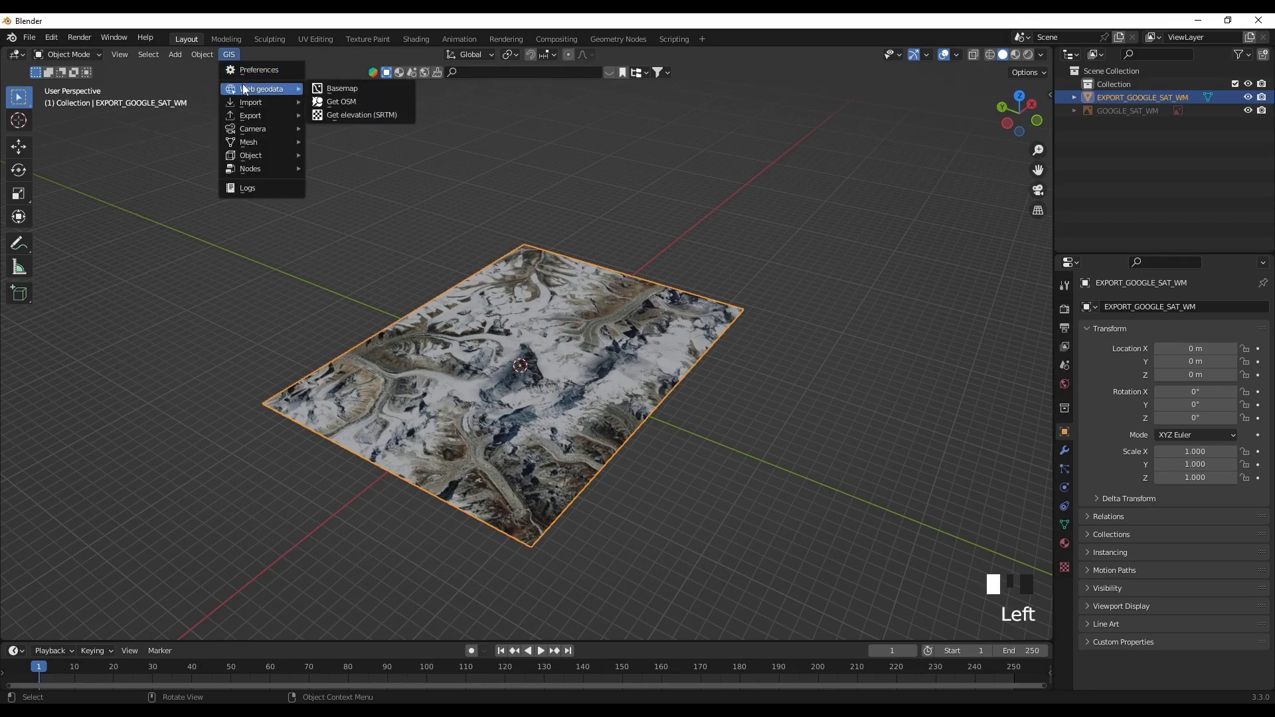
pyautogui.click(345, 117)
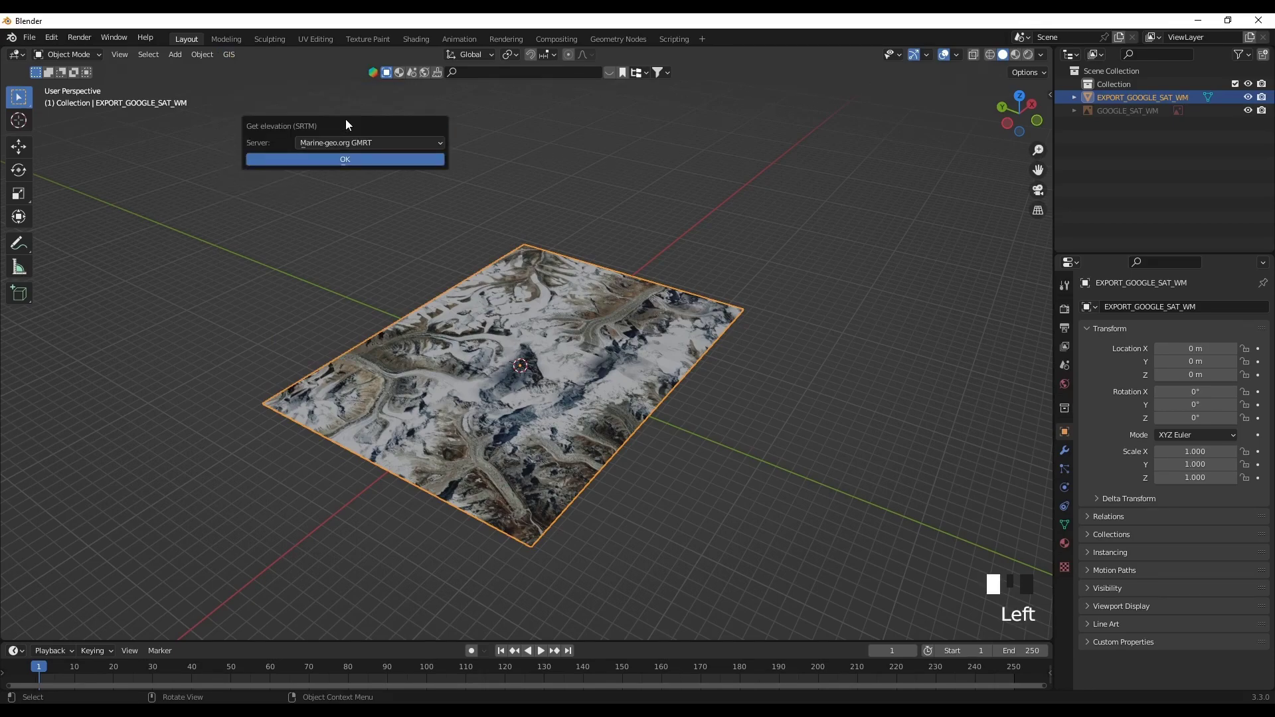
pyautogui.click(345, 158)
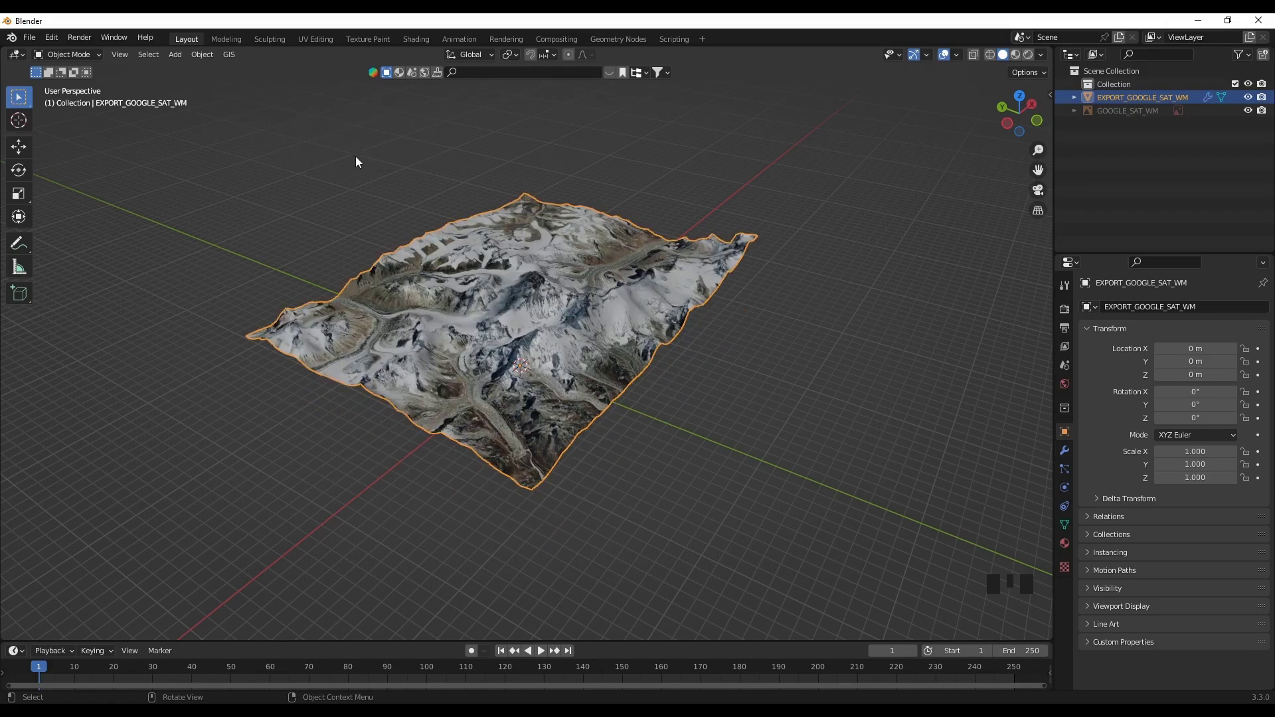
pyautogui.scroll(3, 500, 385)
pyautogui.moveTo(473, 393); pyautogui.dragTo(106, 401, button='middle')
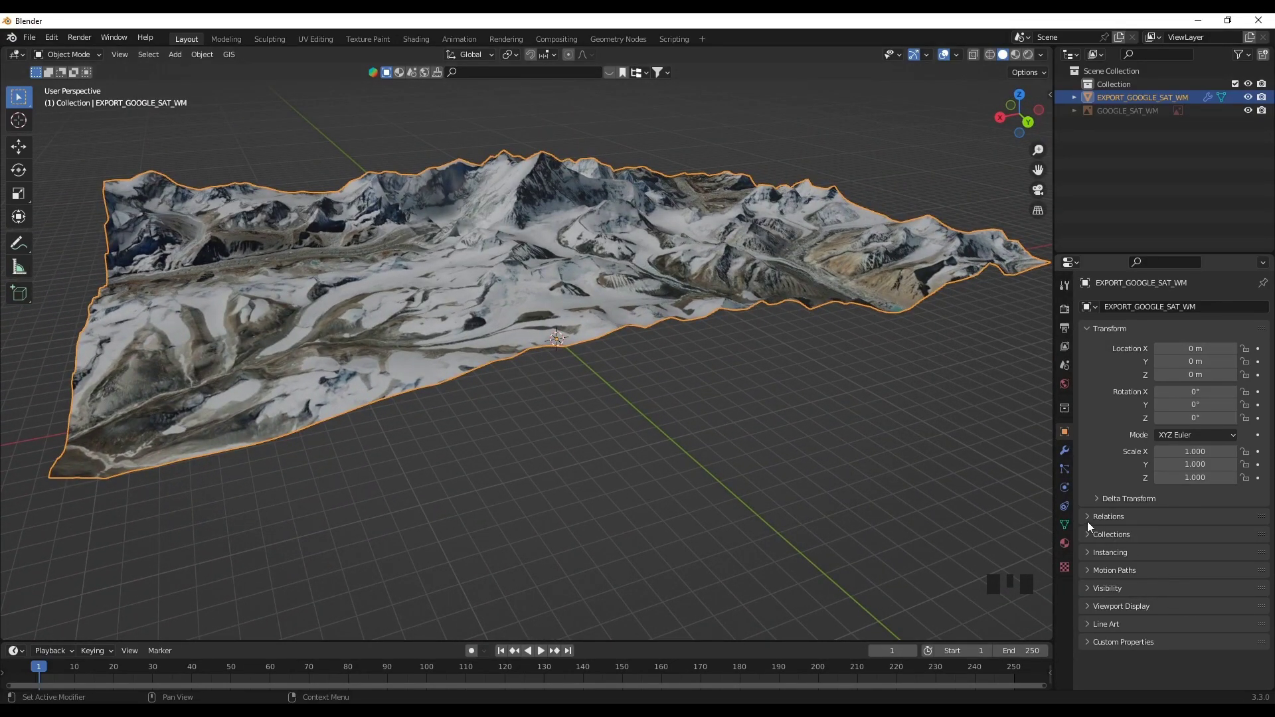
# Check the demText elevation texture and its image sampling settings in the modifier stack.
pyautogui.click(1064, 450)
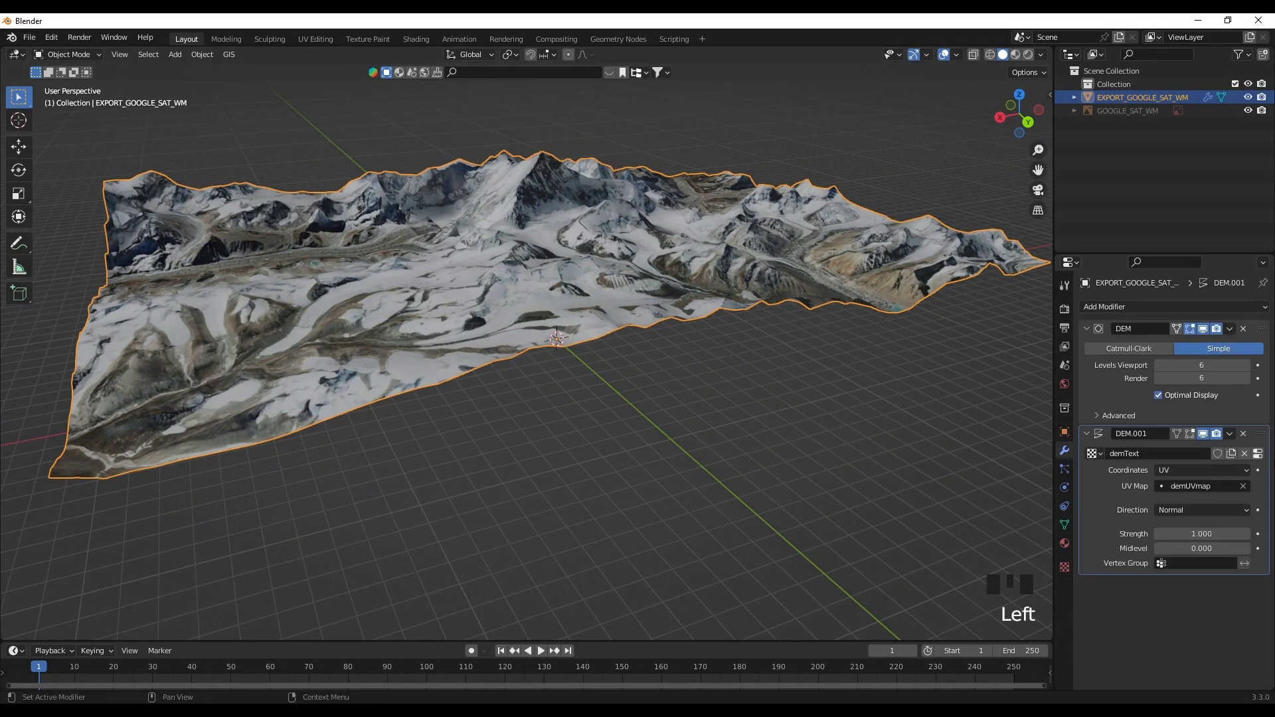
pyautogui.click(1257, 454)
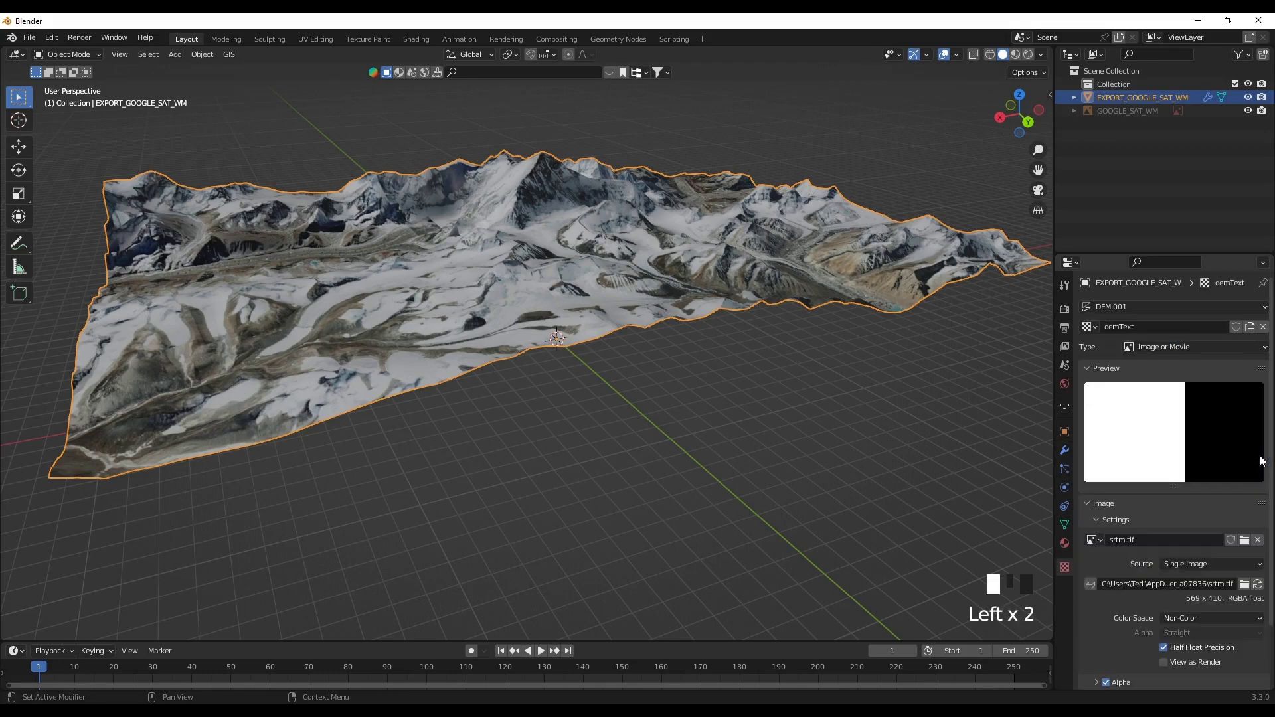
pyautogui.scroll(-4, 1142, 625)
pyautogui.scroll(-3, 1143, 630)
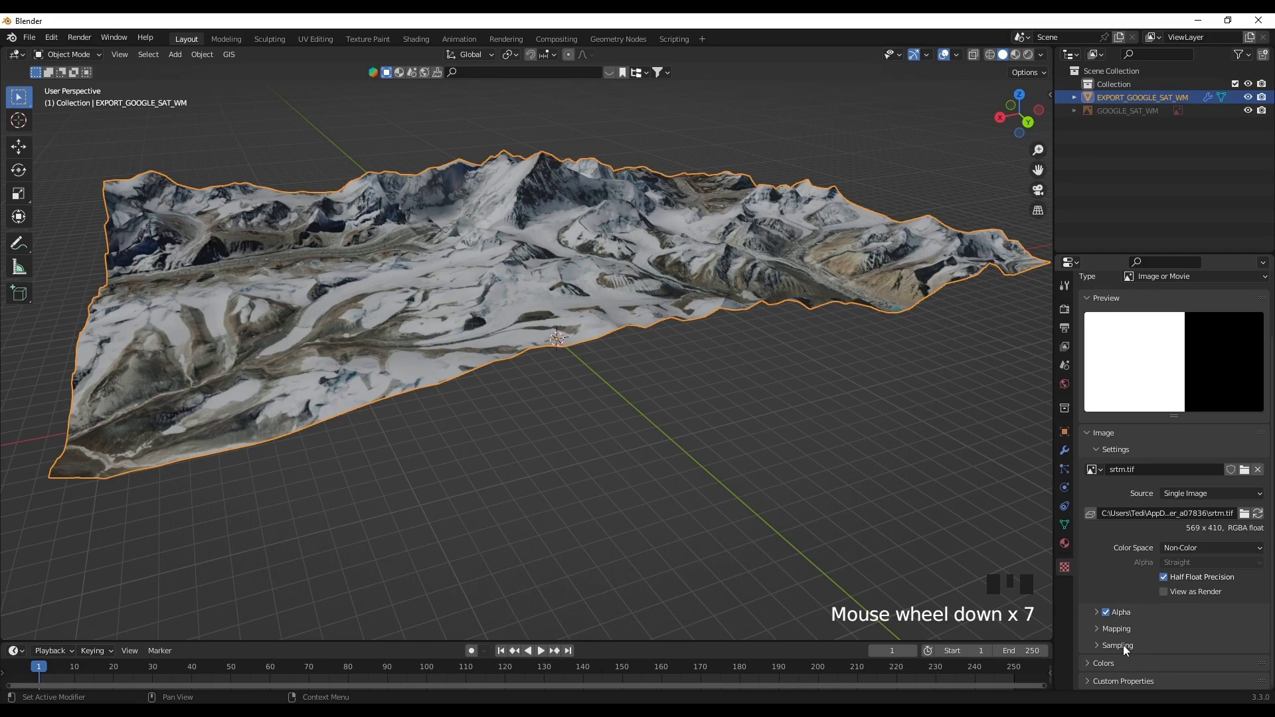
pyautogui.click(1122, 644)
pyautogui.scroll(-3, 1152, 619)
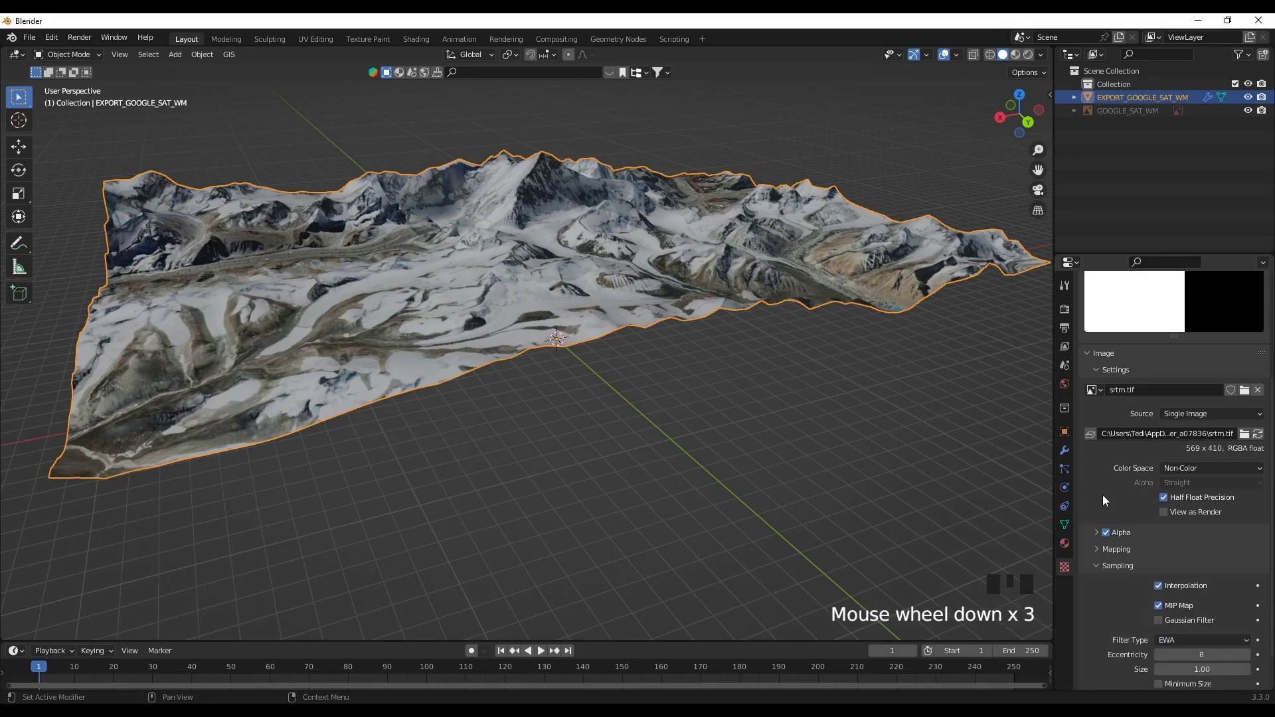
pyautogui.click(1068, 447)
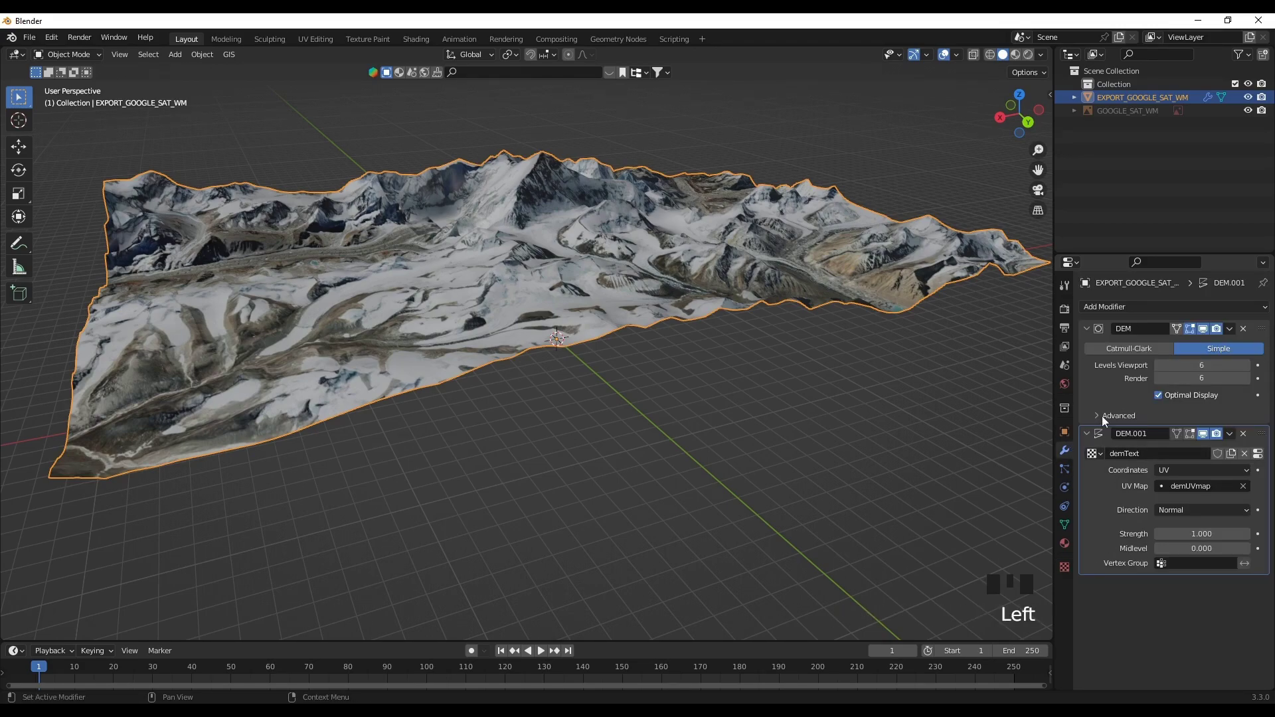
# Apply the DEM subdivision and DEM.001 displacement modifiers with Ctrl+A.
pyautogui.click(1092, 381)
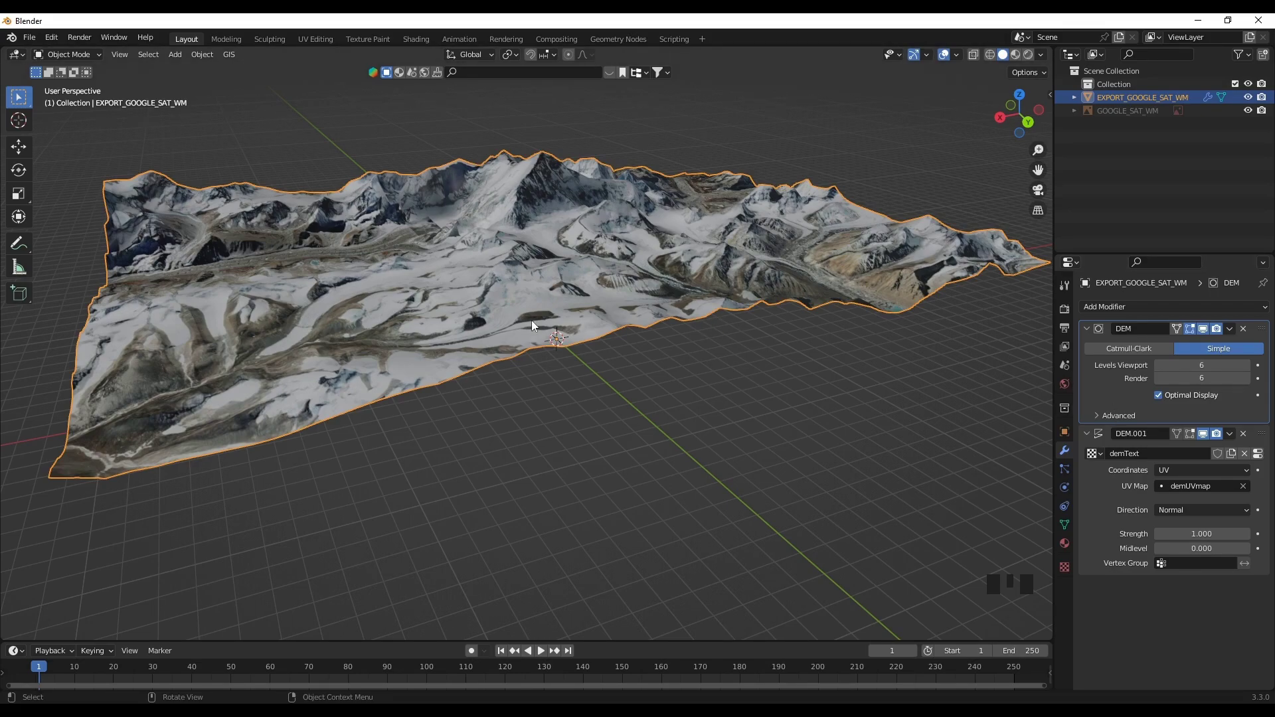
pyautogui.press('Tab')
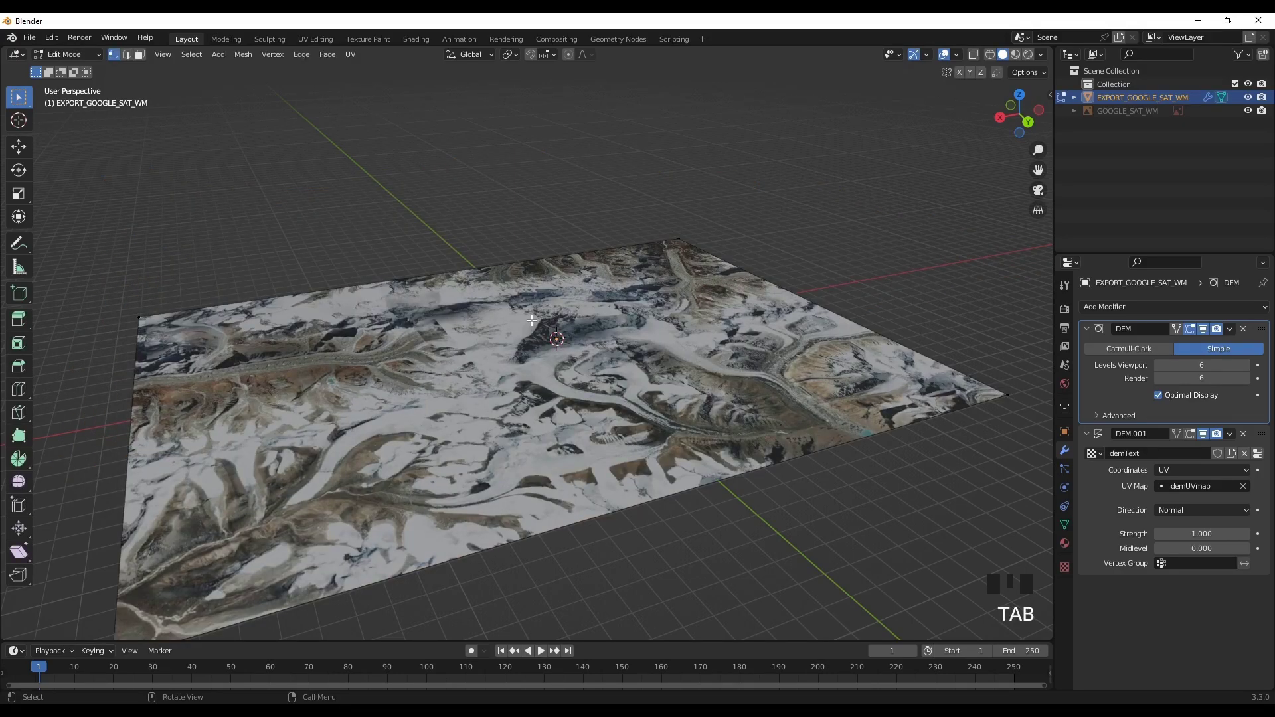
pyautogui.press('Tab')
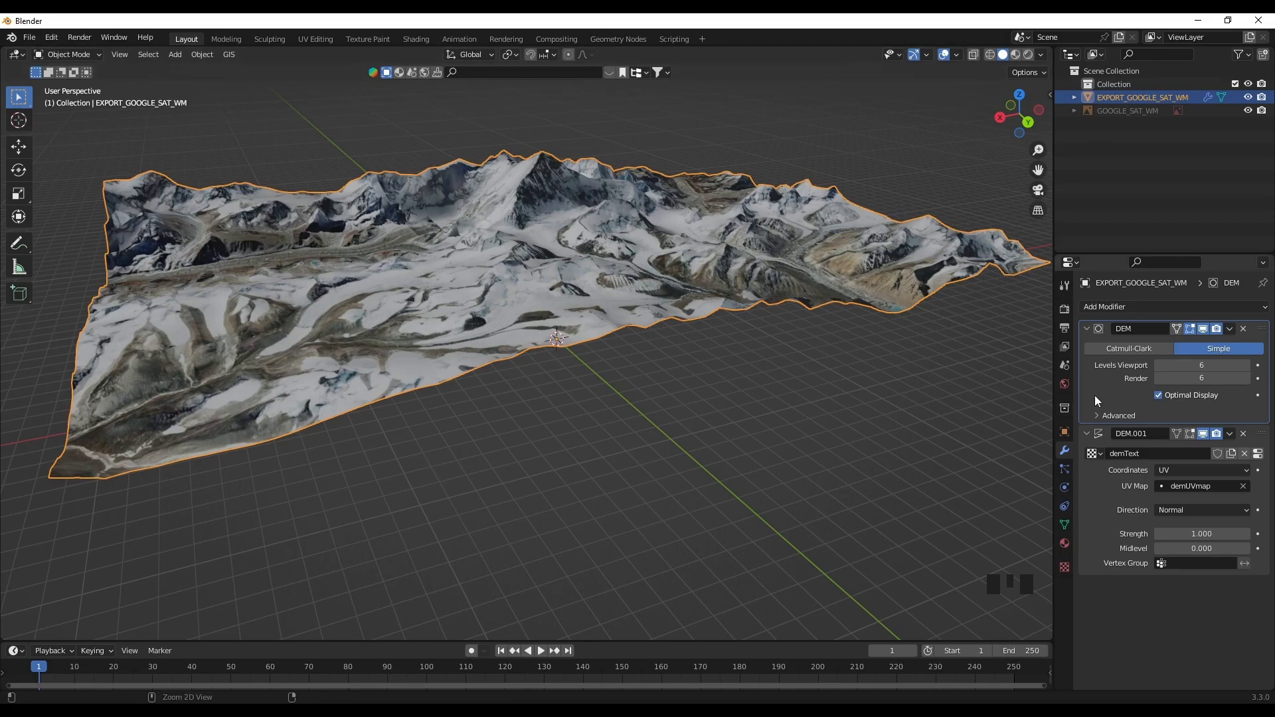
pyautogui.hotkey('ctrl', 'a')
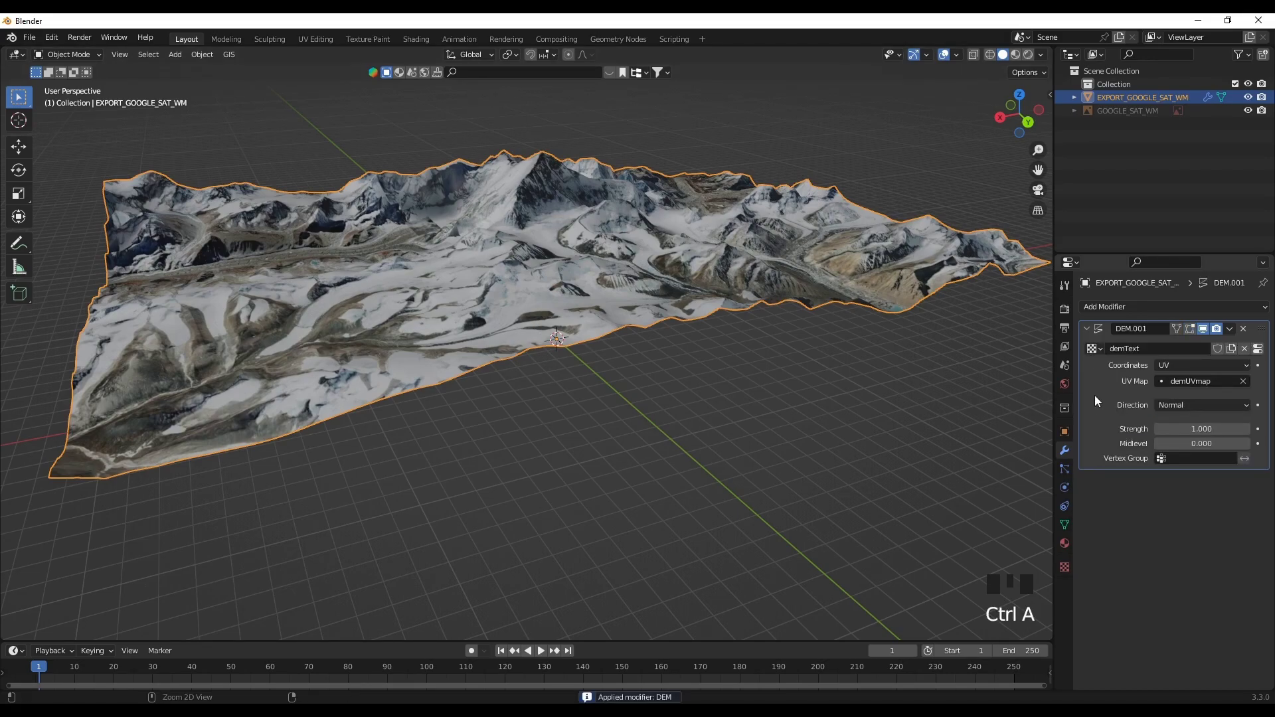
pyautogui.hotkey('ctrl', 'a')
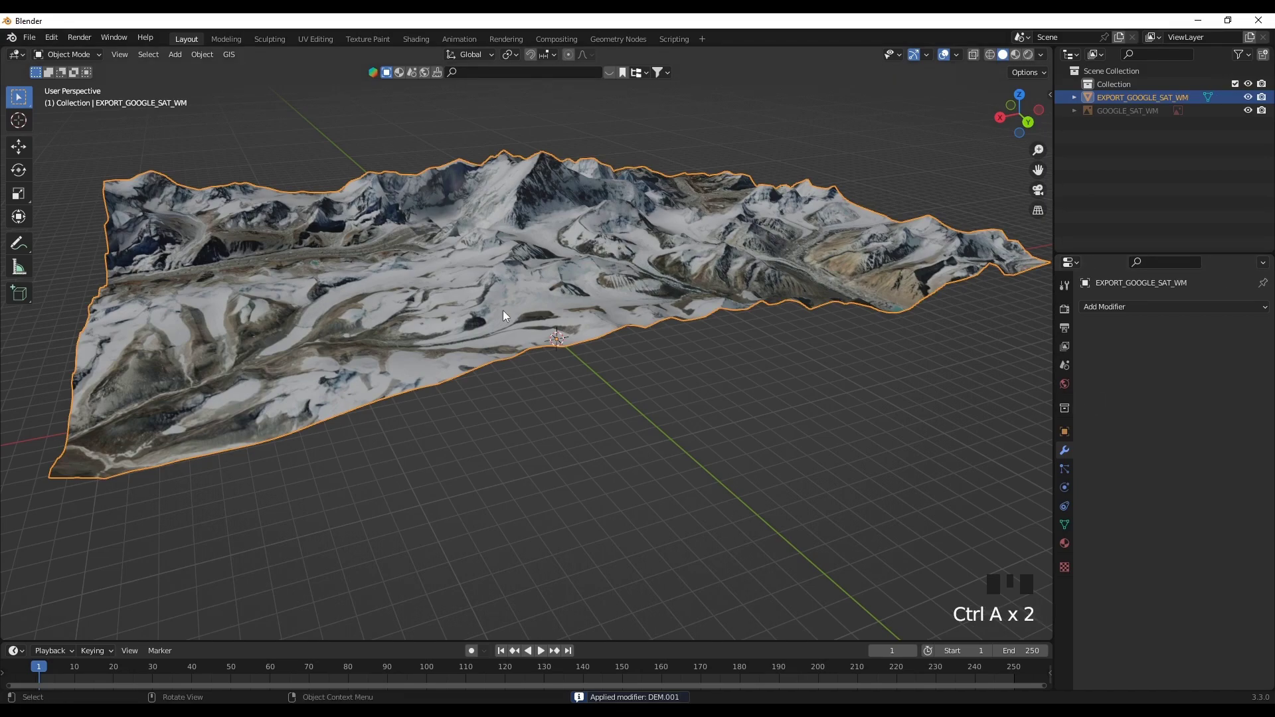
# Enter Edit Mode and select all vertices of the terrain mesh.
pyautogui.press('Tab')
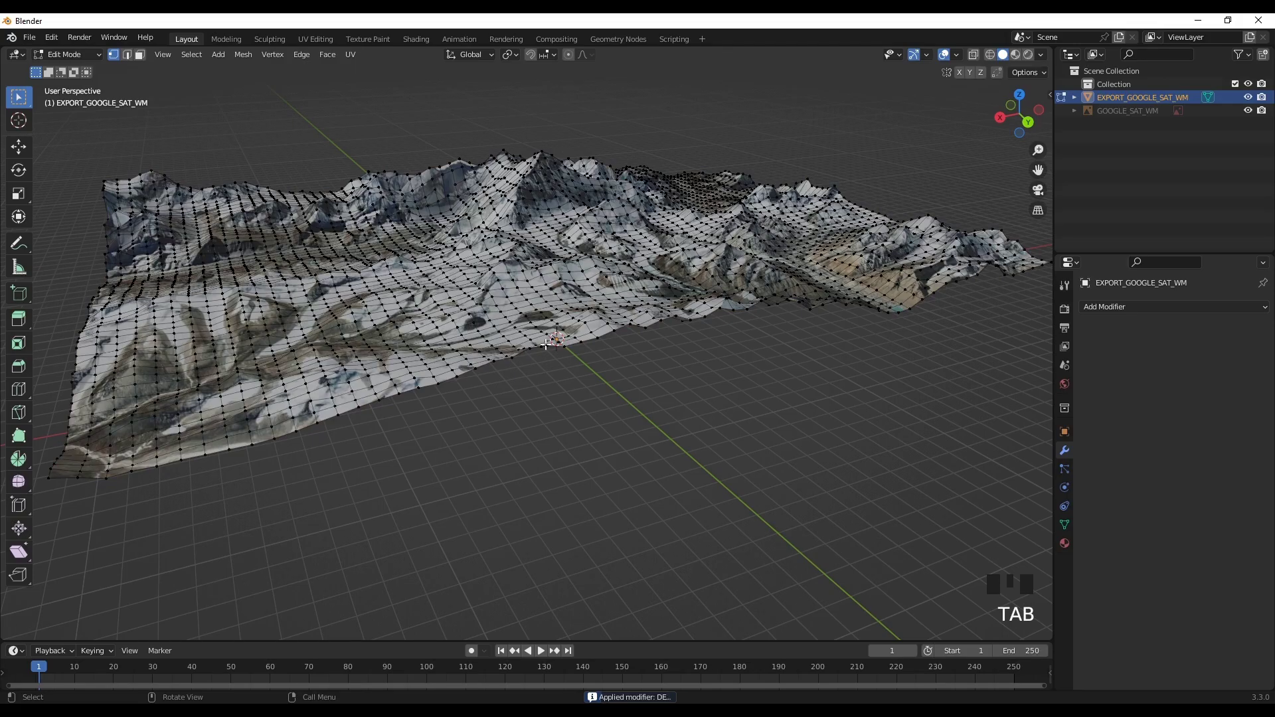
pyautogui.moveTo(586, 373); pyautogui.dragTo(290, 388, button='middle')
pyautogui.press('a')
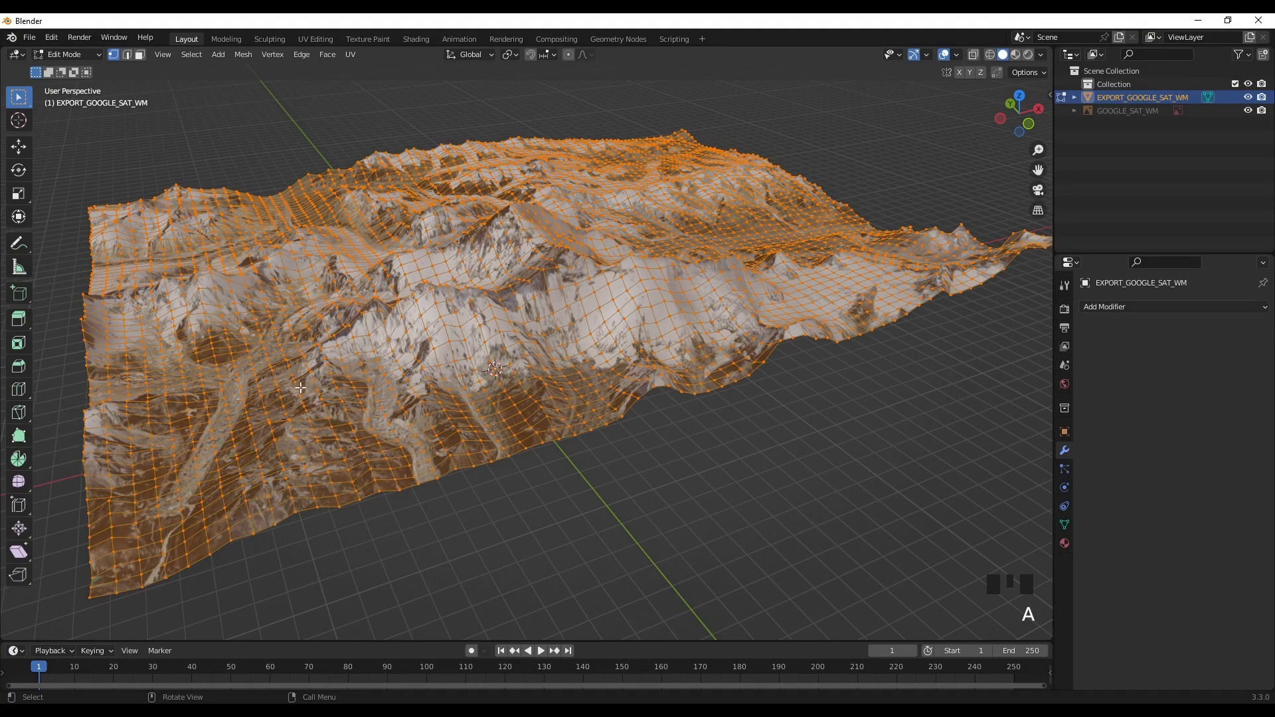
pyautogui.moveTo(425, 453); pyautogui.dragTo(346, 433, button='middle')
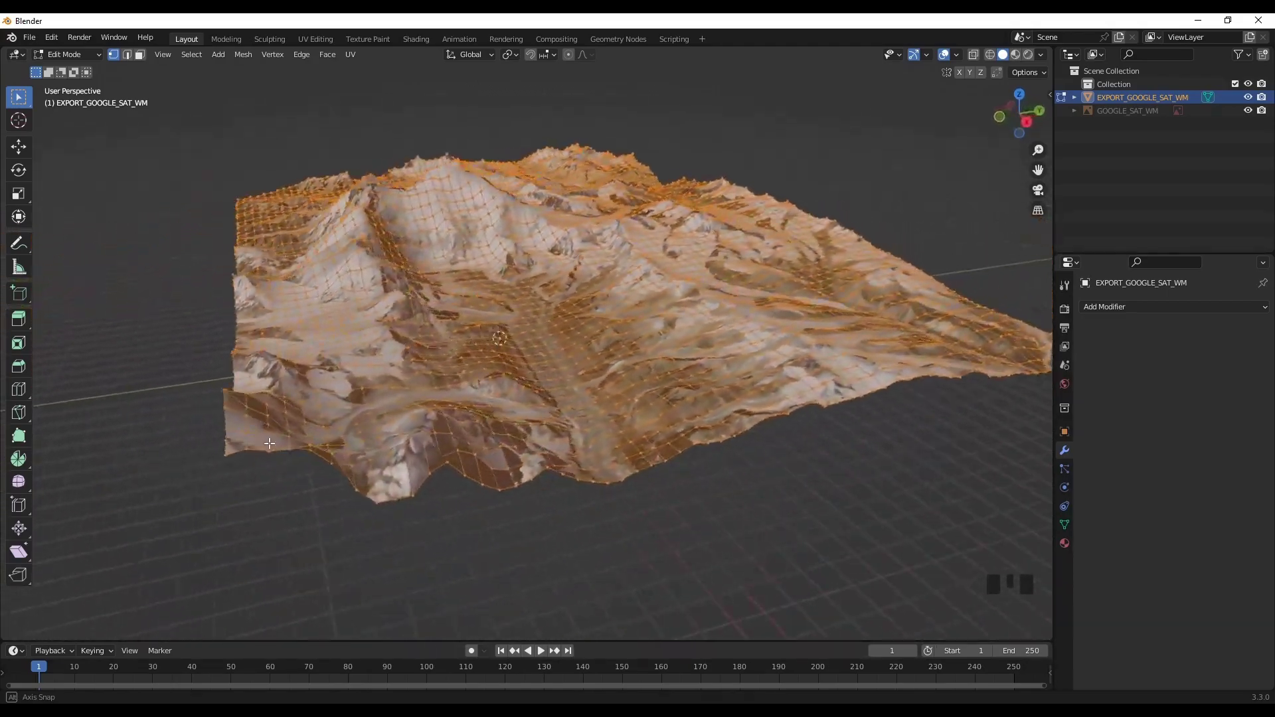
pyautogui.moveTo(266, 445); pyautogui.dragTo(151, 442, button='middle')
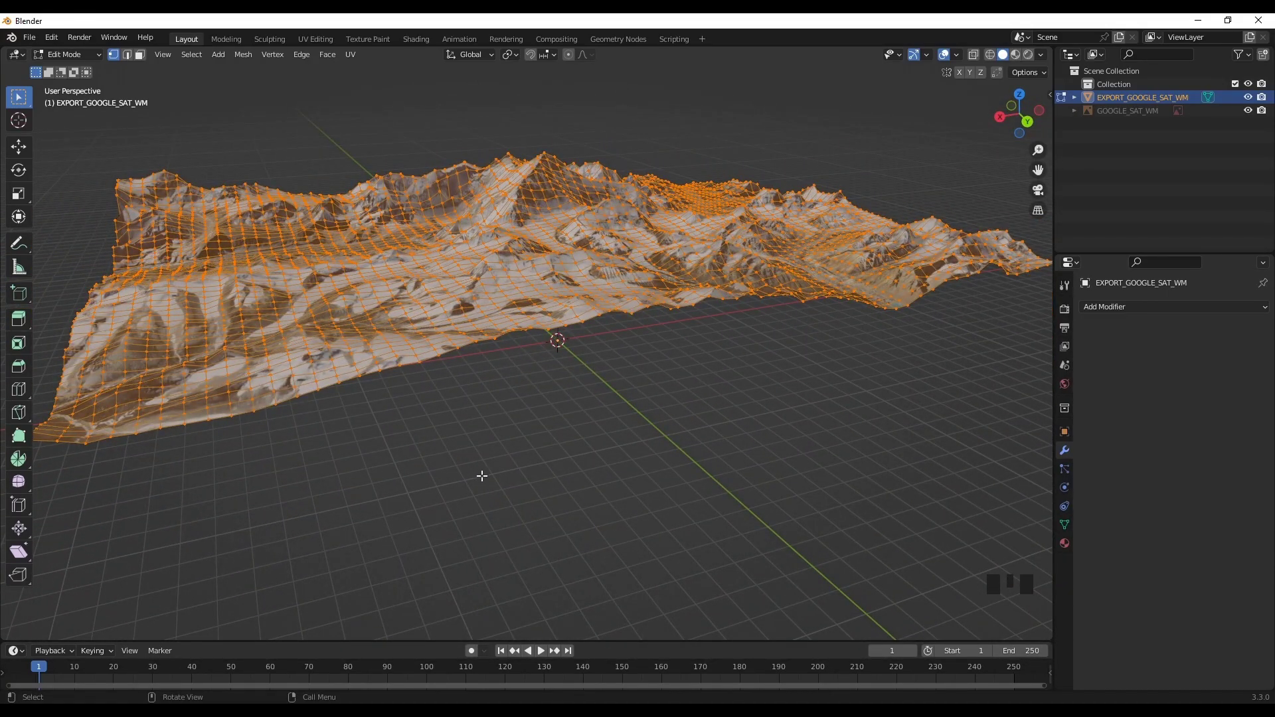
pyautogui.scroll(-2, 482, 476)
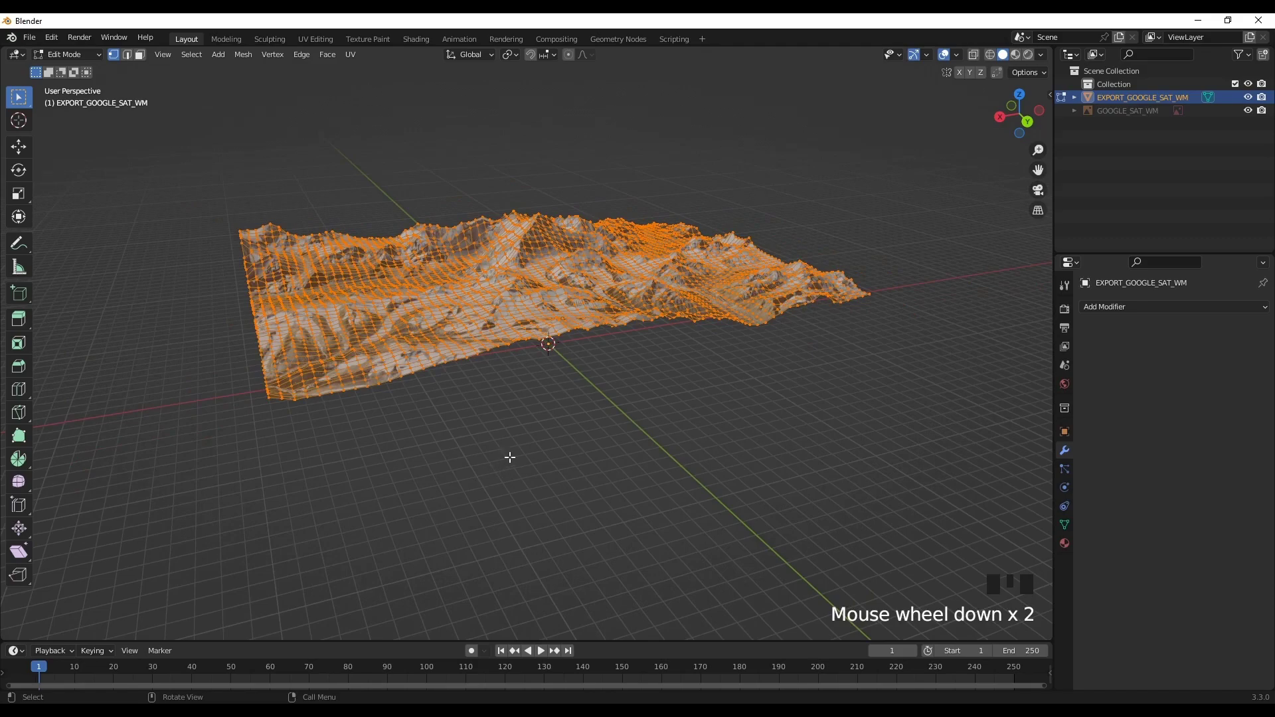
# Extrude the terrain straight down along Z by about 3375 m into a solid block.
pyautogui.press('e')
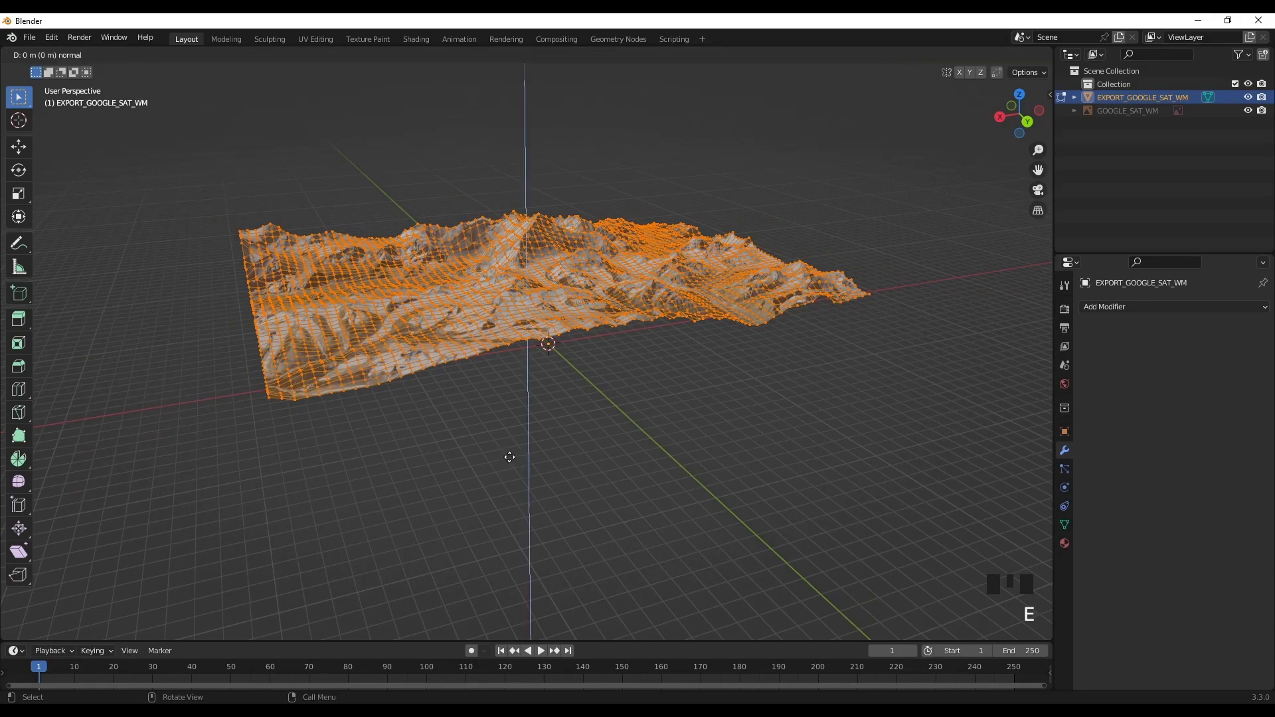
pyautogui.middleClick(509, 457)
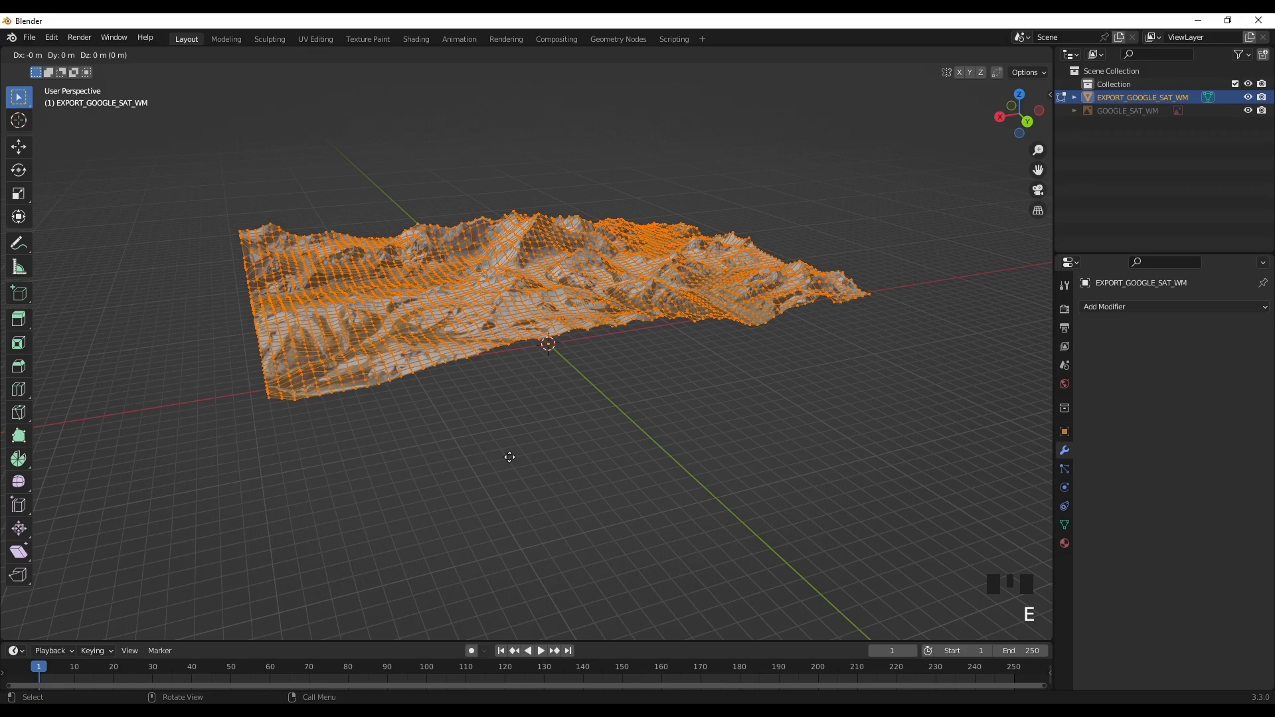
pyautogui.middleClick(509, 457)
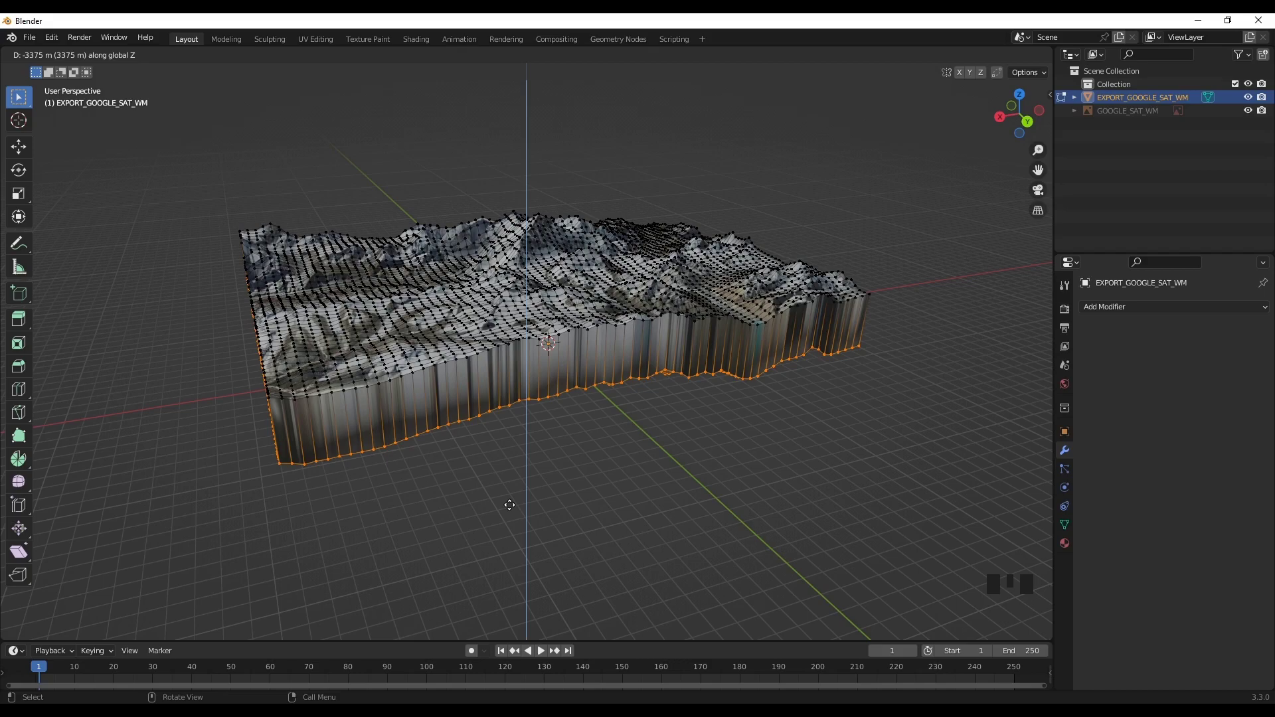
pyautogui.click(509, 504)
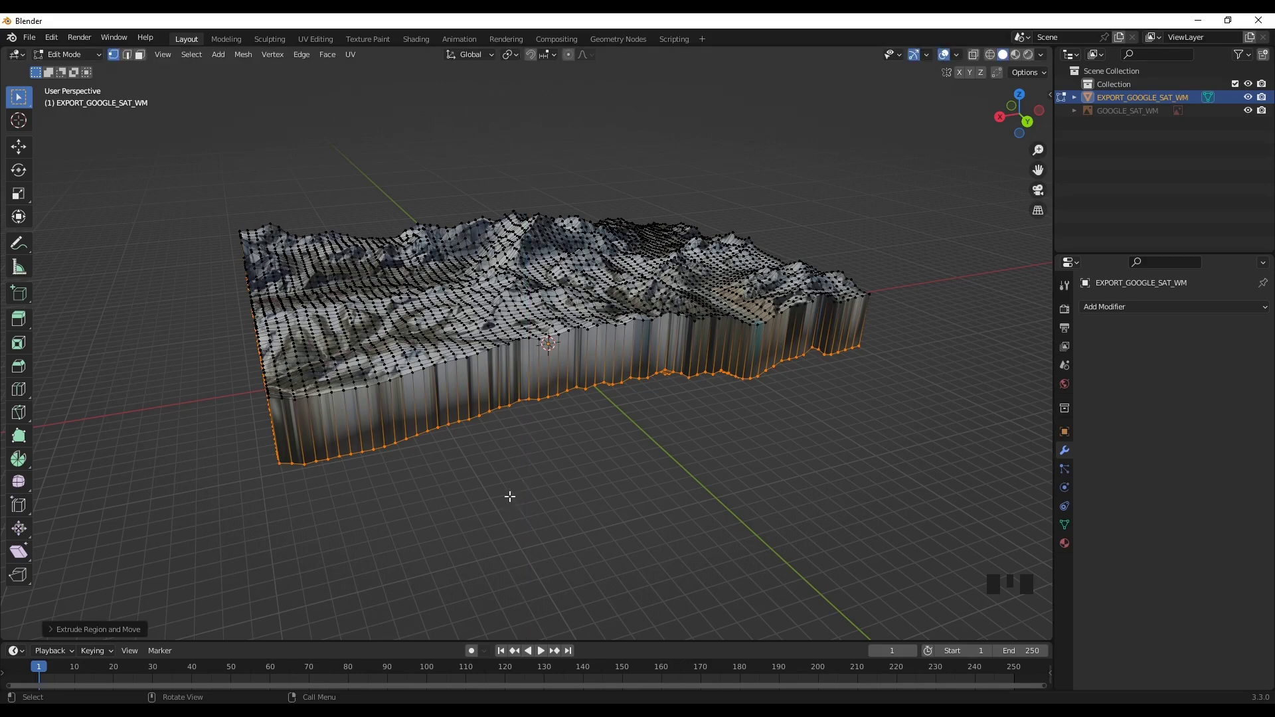
pyautogui.press('Tab')
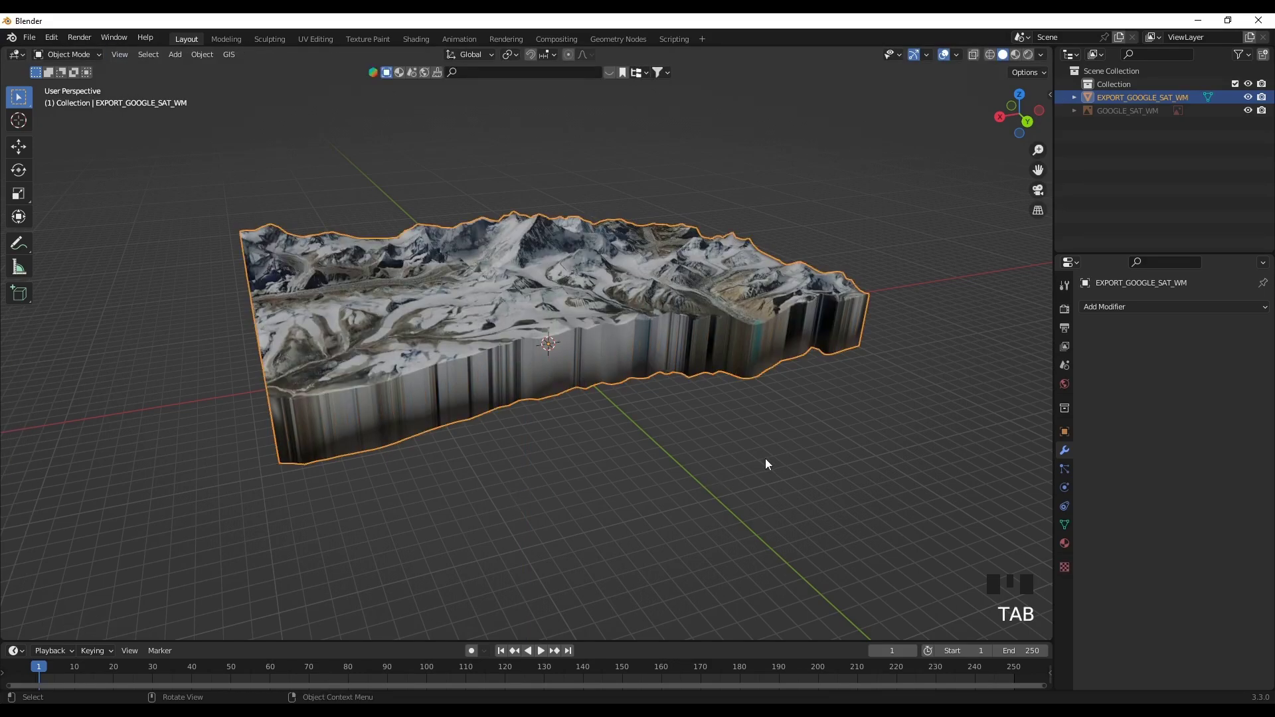
pyautogui.moveTo(765, 458); pyautogui.dragTo(663, 457, button='middle')
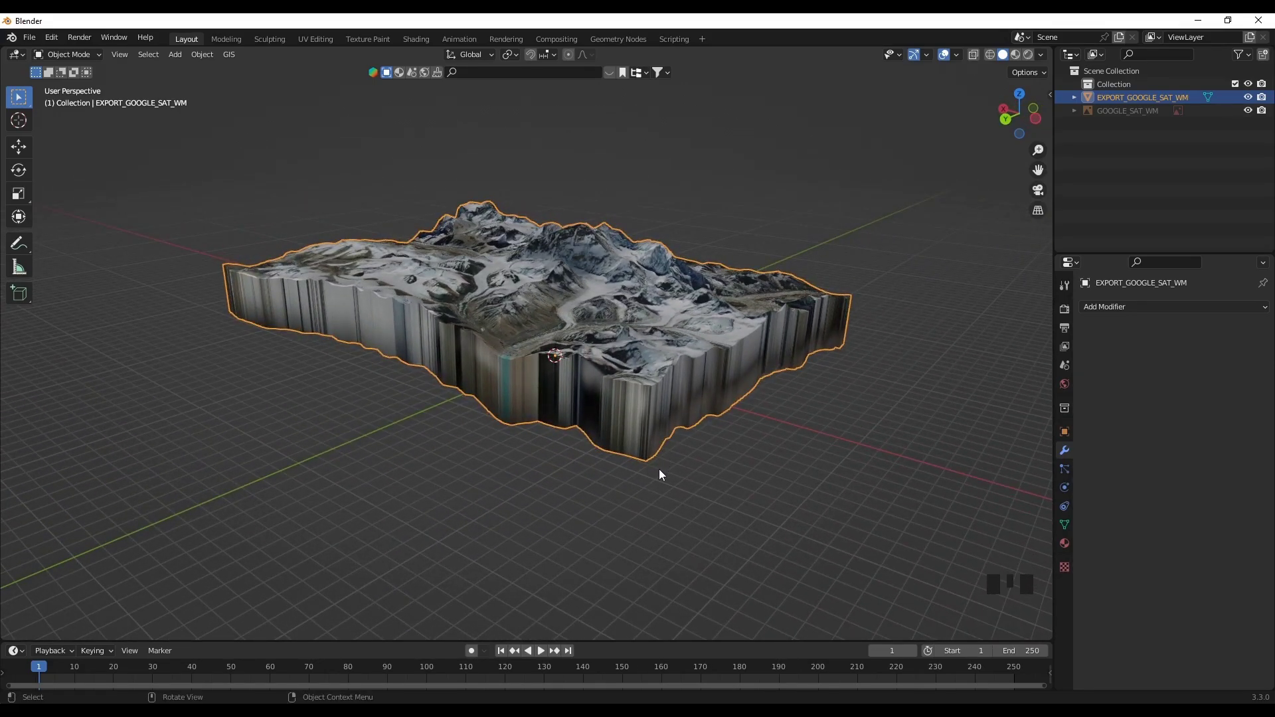
# In Edit Mode with Face select, loop-select the ring of side faces around the block.
pyautogui.press('Tab')
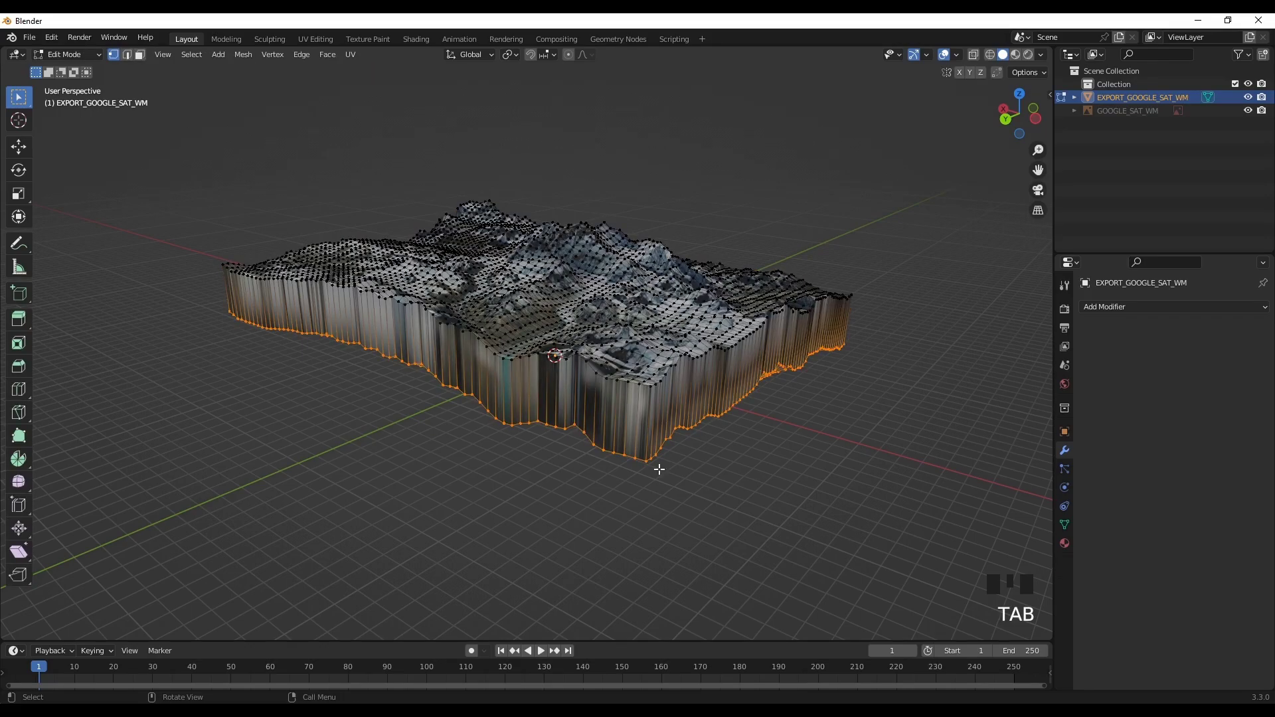
pyautogui.click(139, 55)
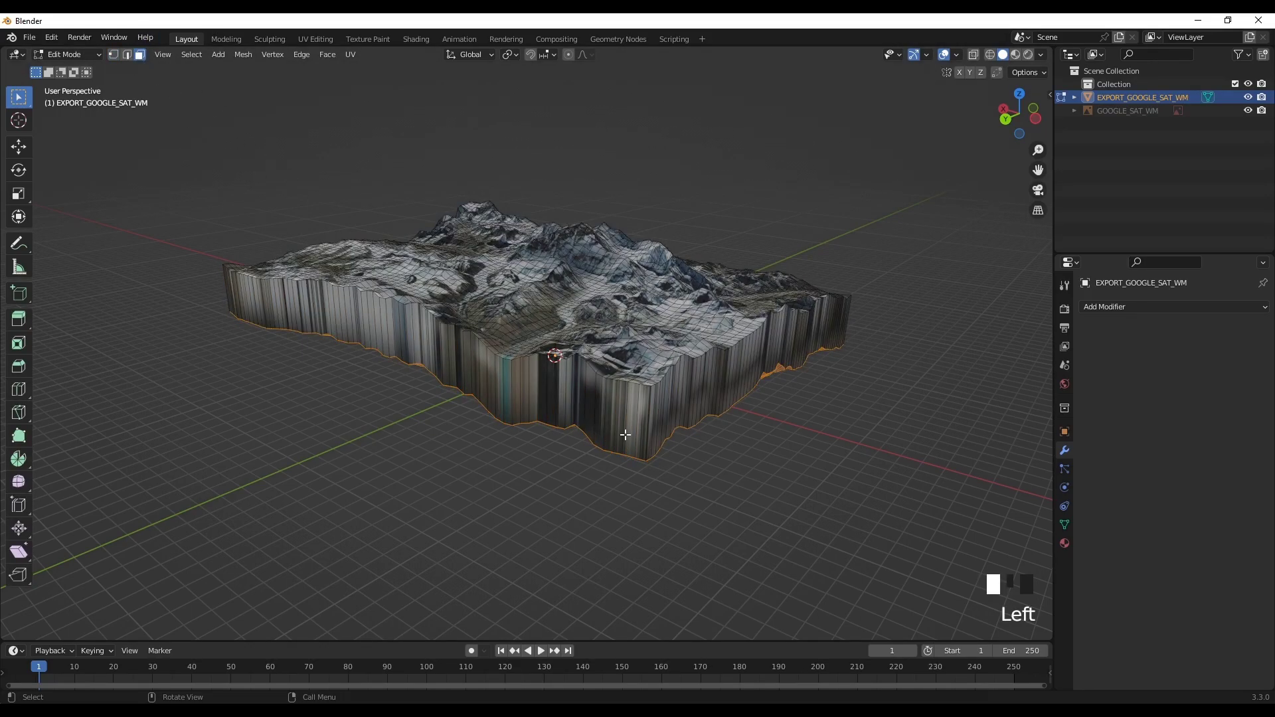
pyautogui.keyDown('alt'); pyautogui.click(652, 421); pyautogui.keyUp('alt')
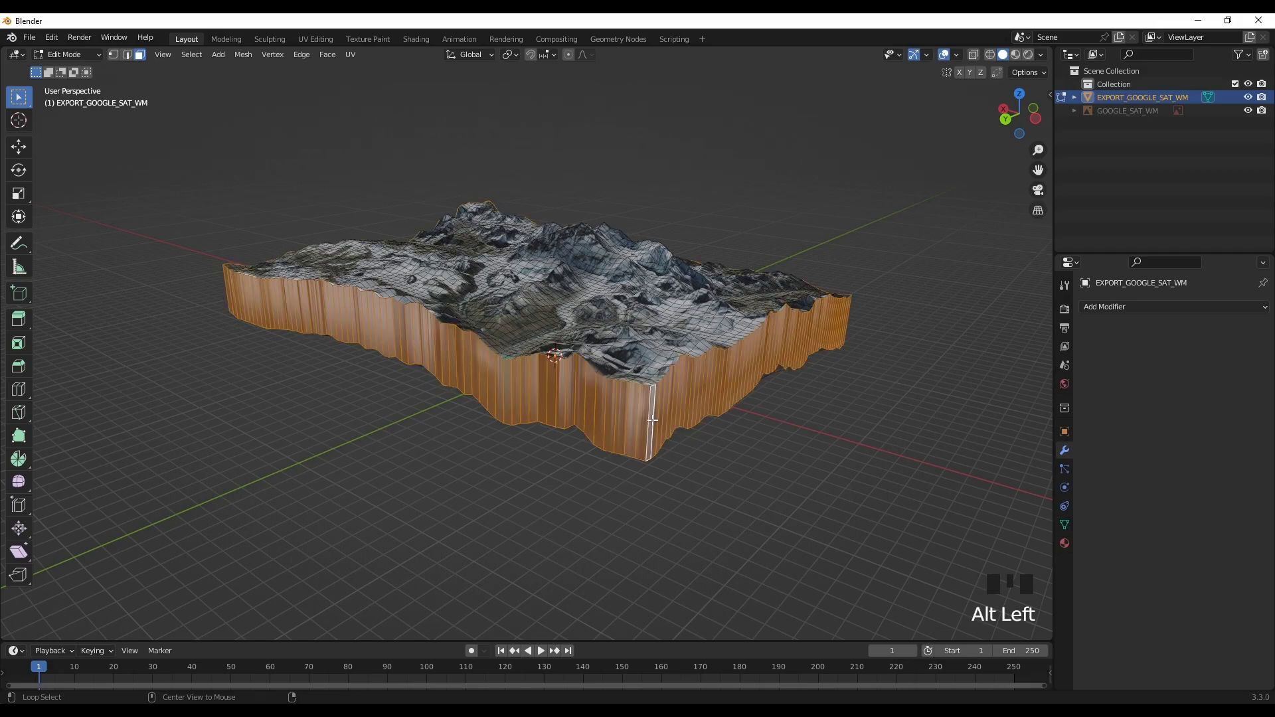
pyautogui.moveTo(745, 498); pyautogui.dragTo(137, 494, button='middle')
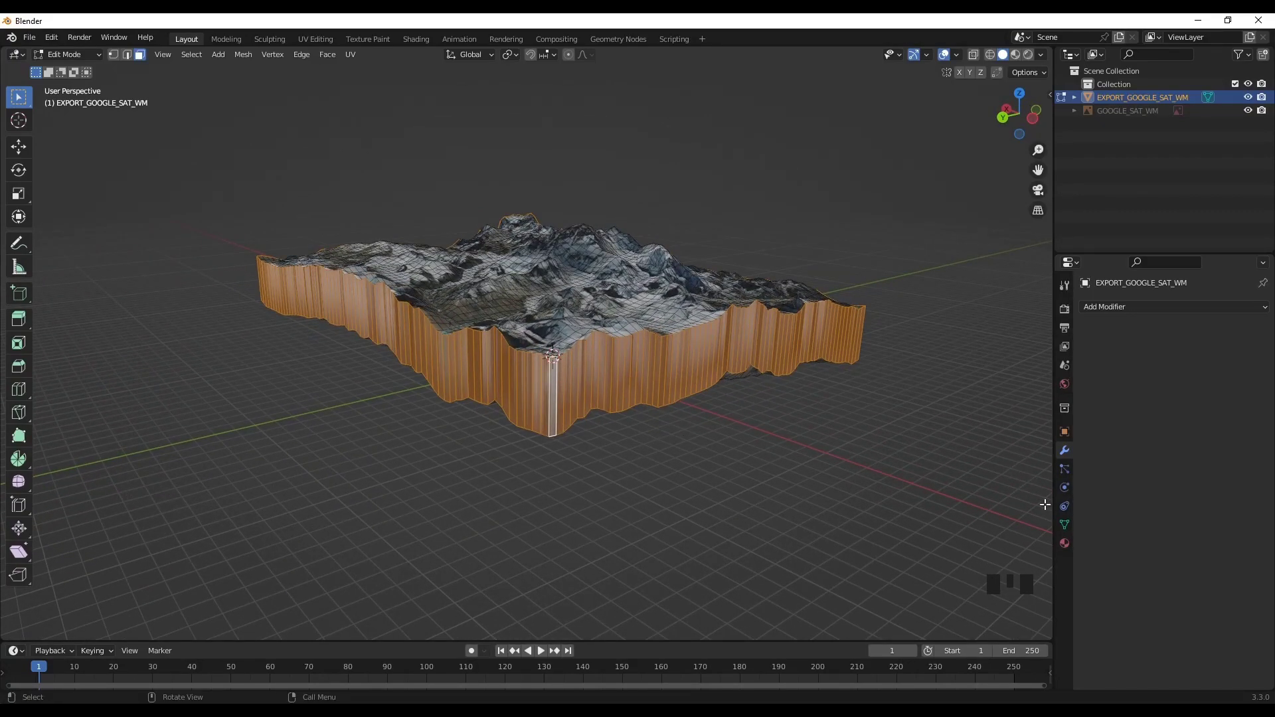
# Add a new material slot with Material.001 and set its Base Color value to 0.214.
pyautogui.click(1063, 543)
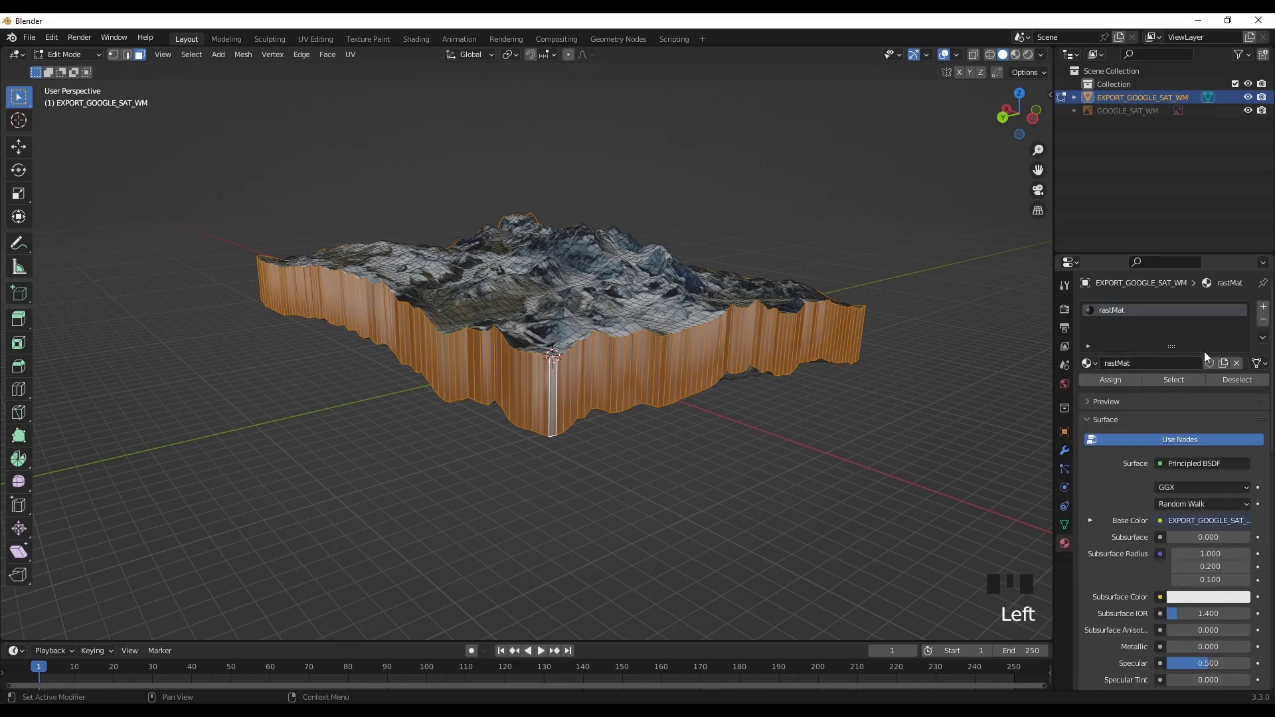
pyautogui.click(1263, 308)
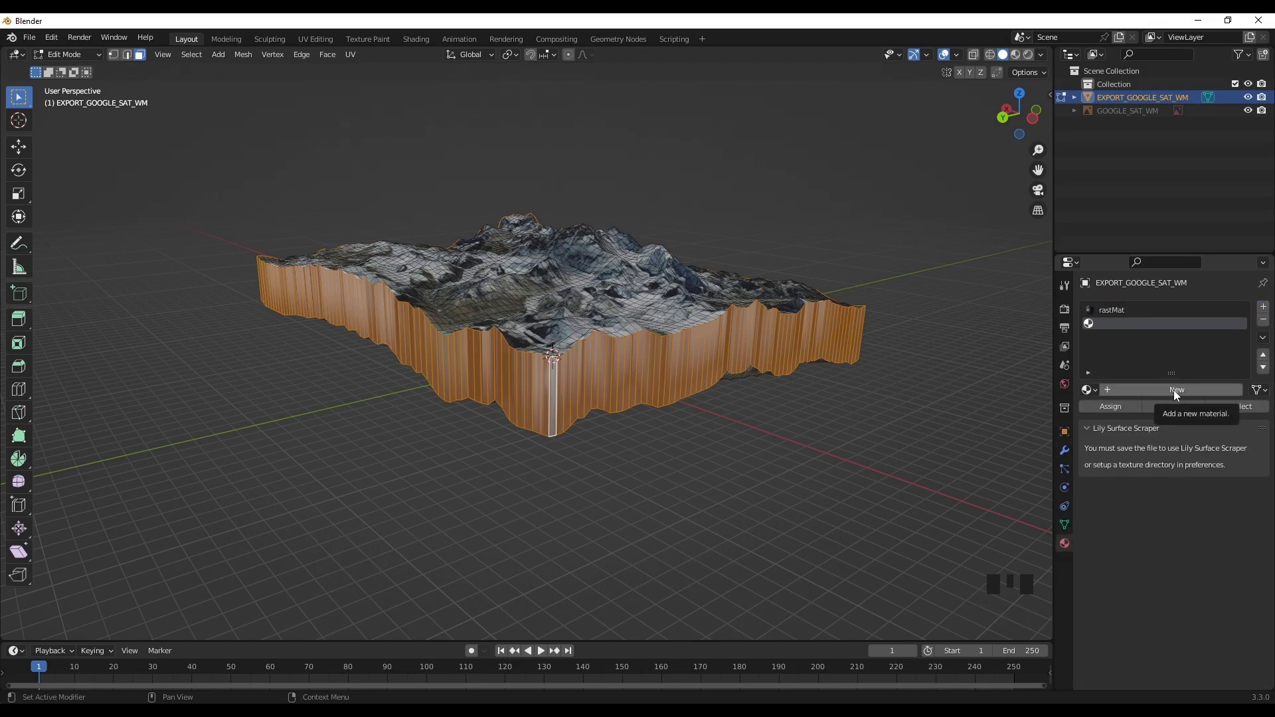
pyautogui.click(1173, 389)
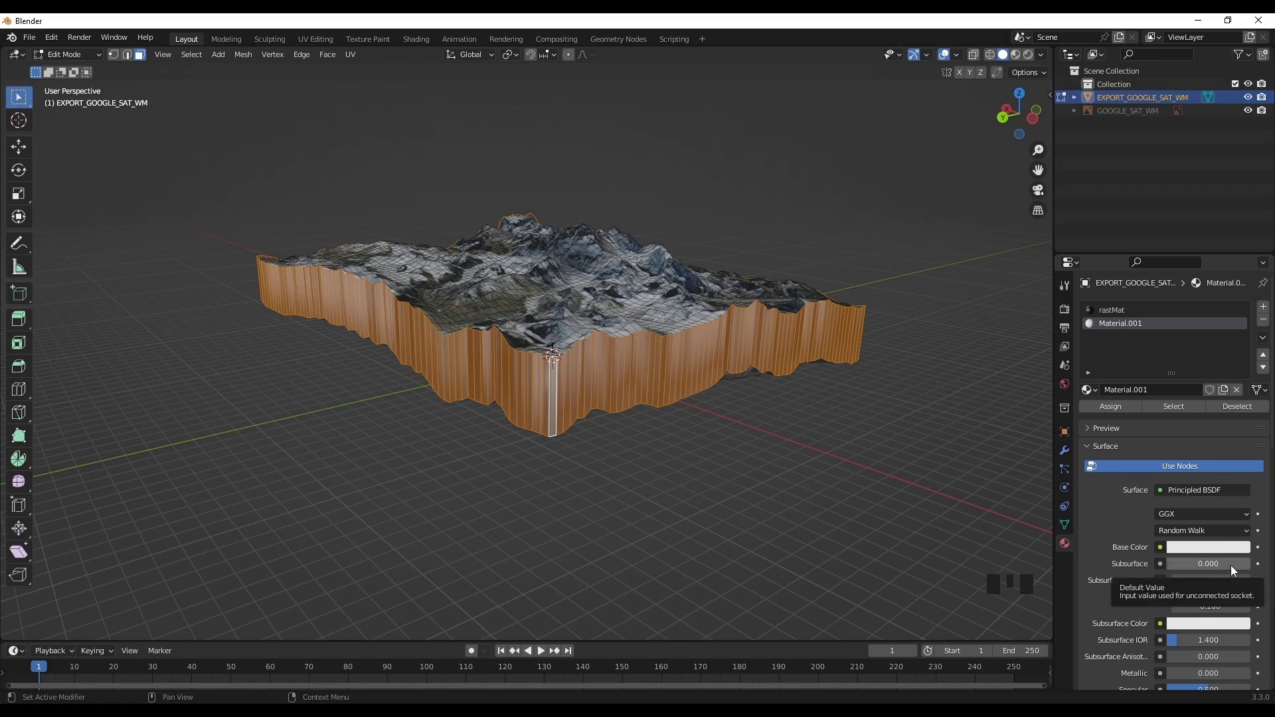
pyautogui.click(1237, 549)
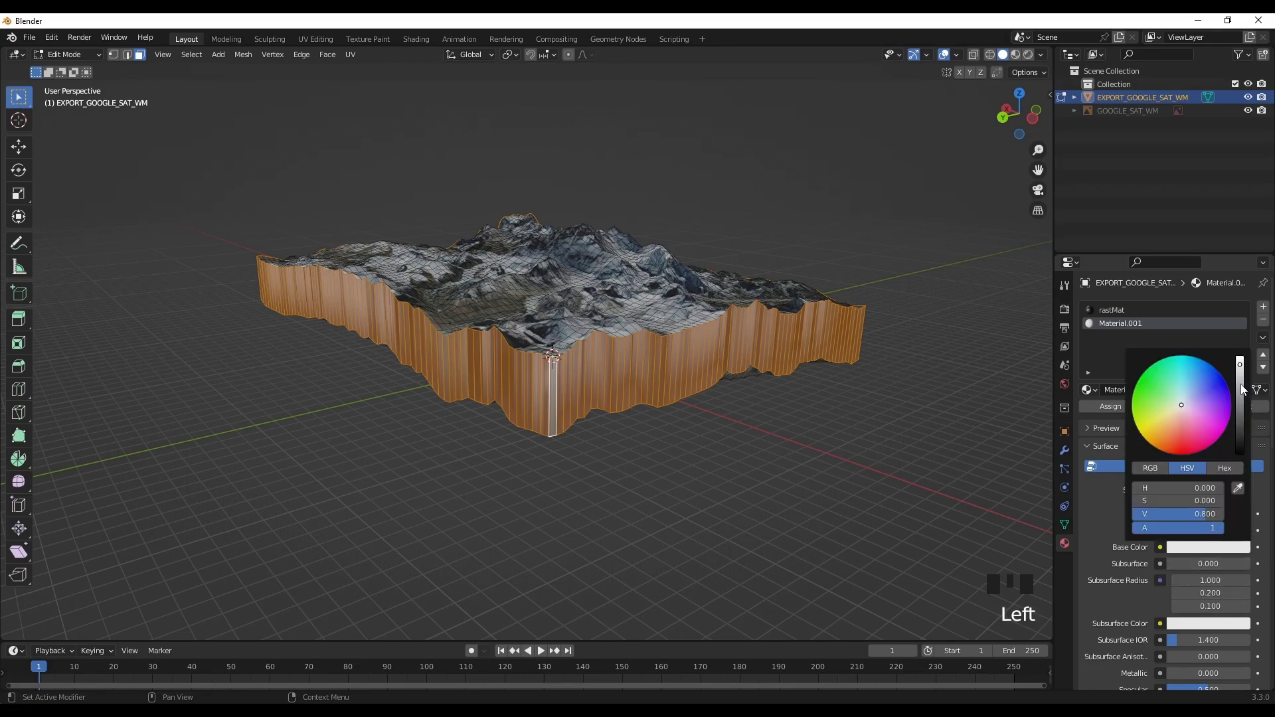
pyautogui.click(1242, 408)
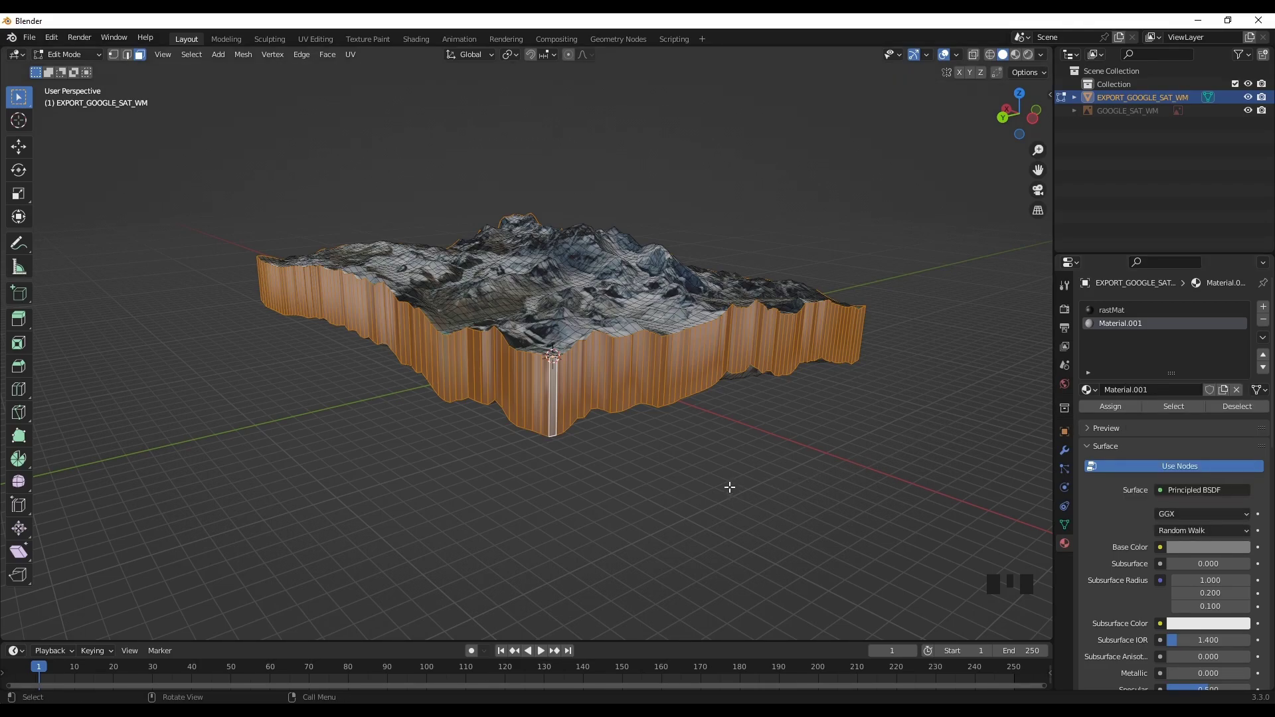
# Assign Material.001 to the selected side faces, then orbit and zoom to inspect the grey walls.
pyautogui.press('Tab')
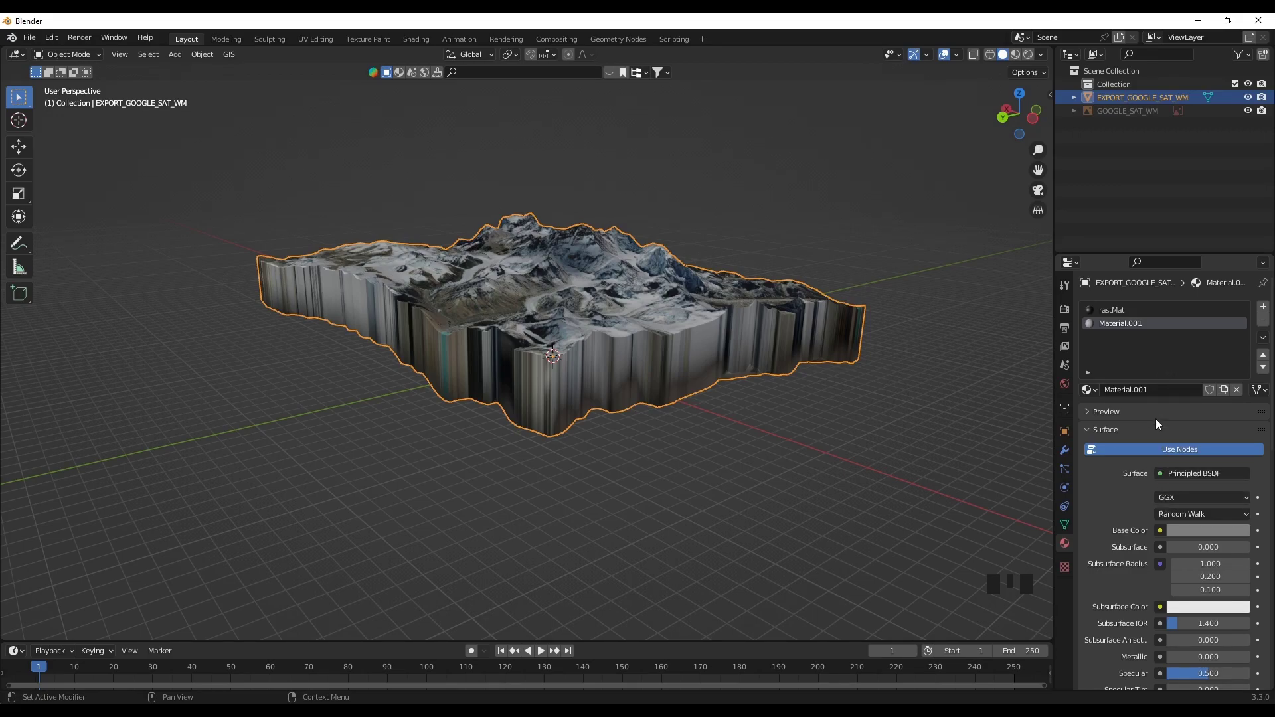
pyautogui.scroll(2, 1156, 419)
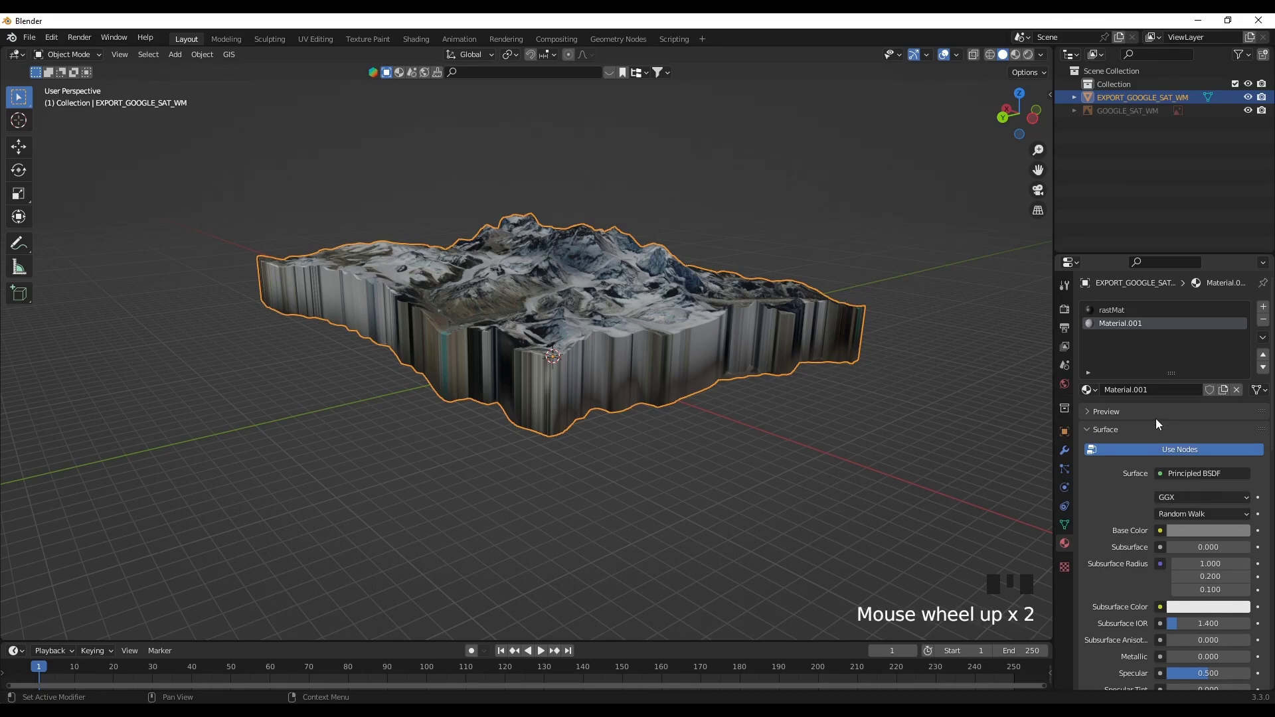
pyautogui.press('Tab')
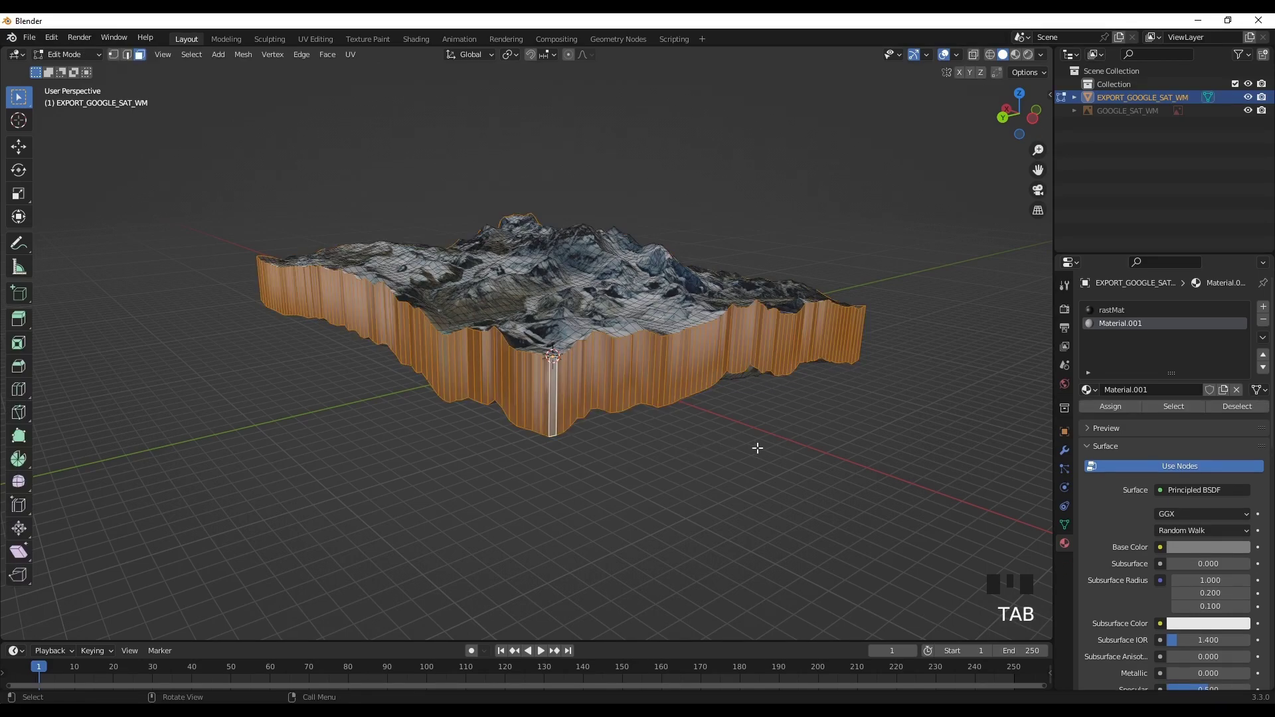
pyautogui.click(1113, 409)
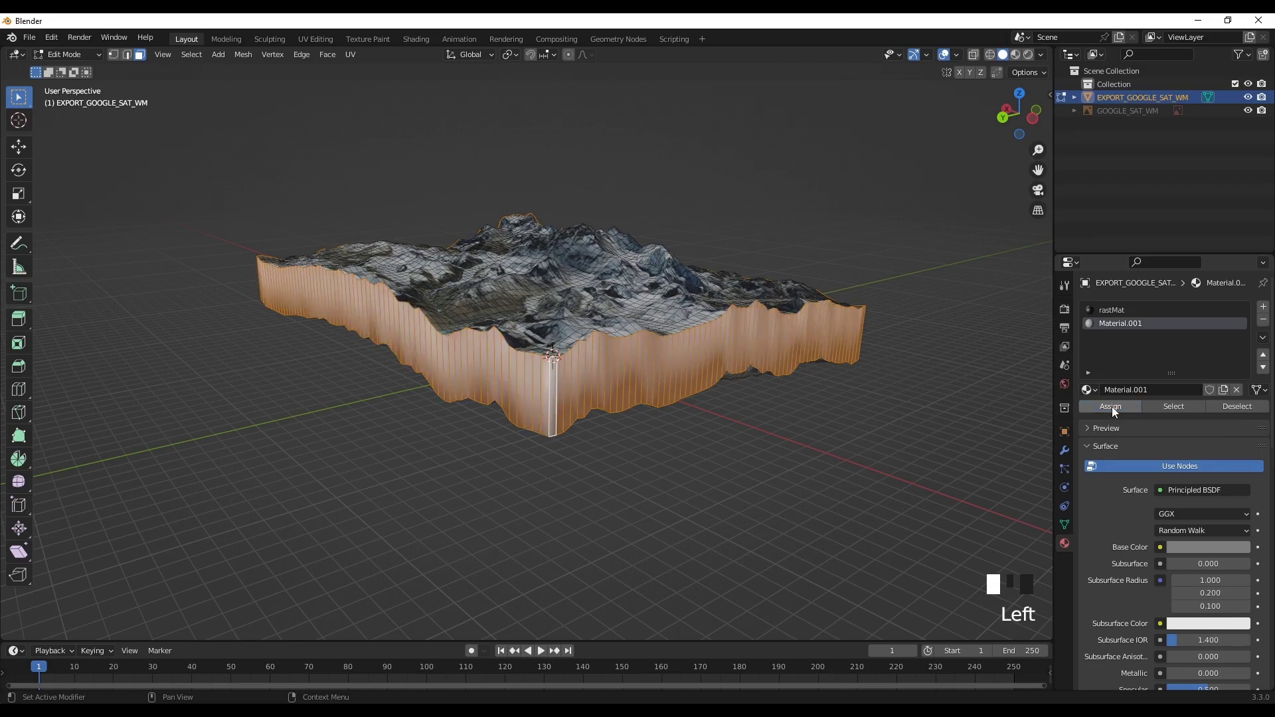
pyautogui.press('Tab')
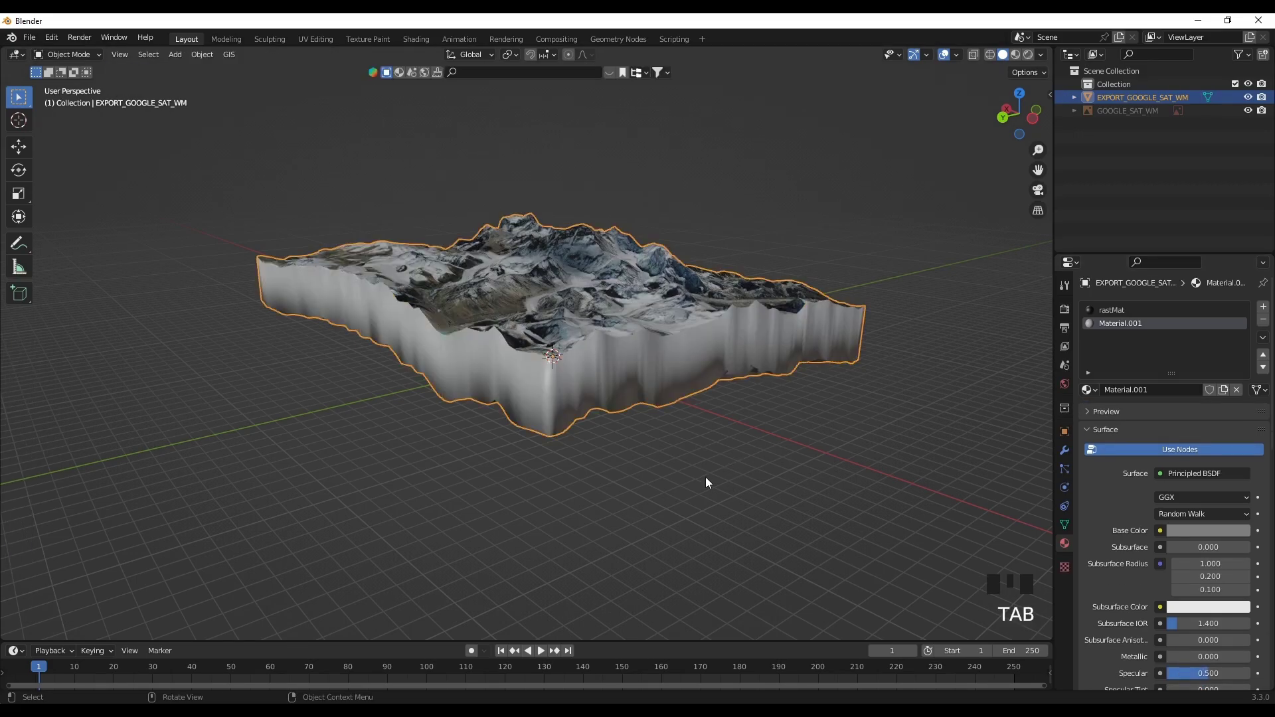
pyautogui.click(705, 477)
pyautogui.moveTo(705, 477); pyautogui.dragTo(207, 494, button='middle')
pyautogui.scroll(2, 313, 466)
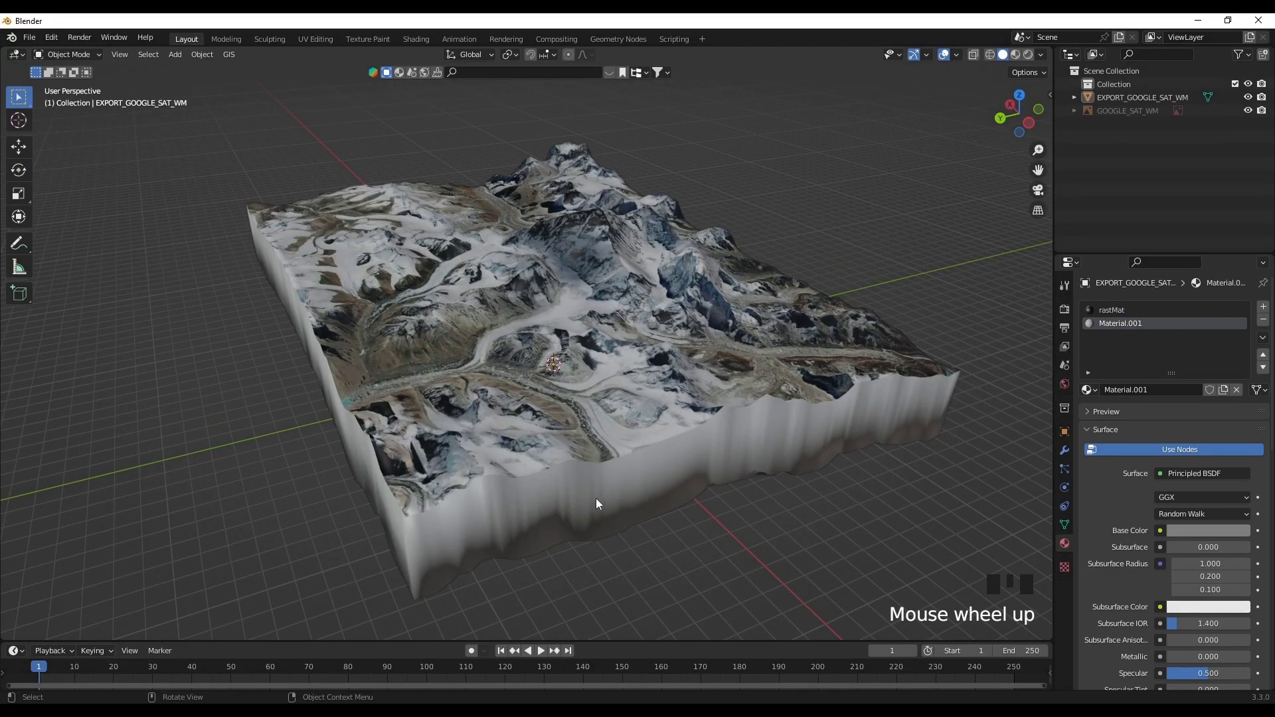
pyautogui.moveTo(597, 499); pyautogui.dragTo(633, 491, button='middle')
# Lower Material.001's base colour value from 0.214 to about 0.040, nearly black.
pyautogui.click(628, 491)
pyautogui.press('Tab')
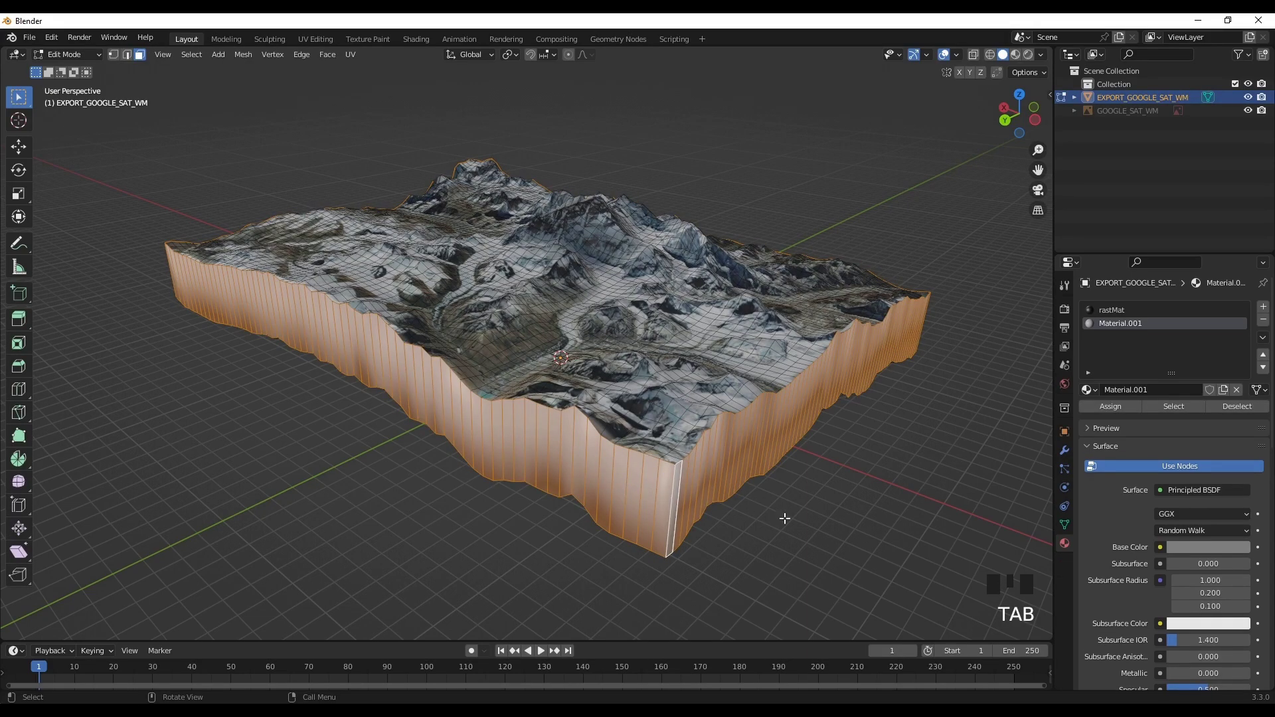
pyautogui.click(1193, 543)
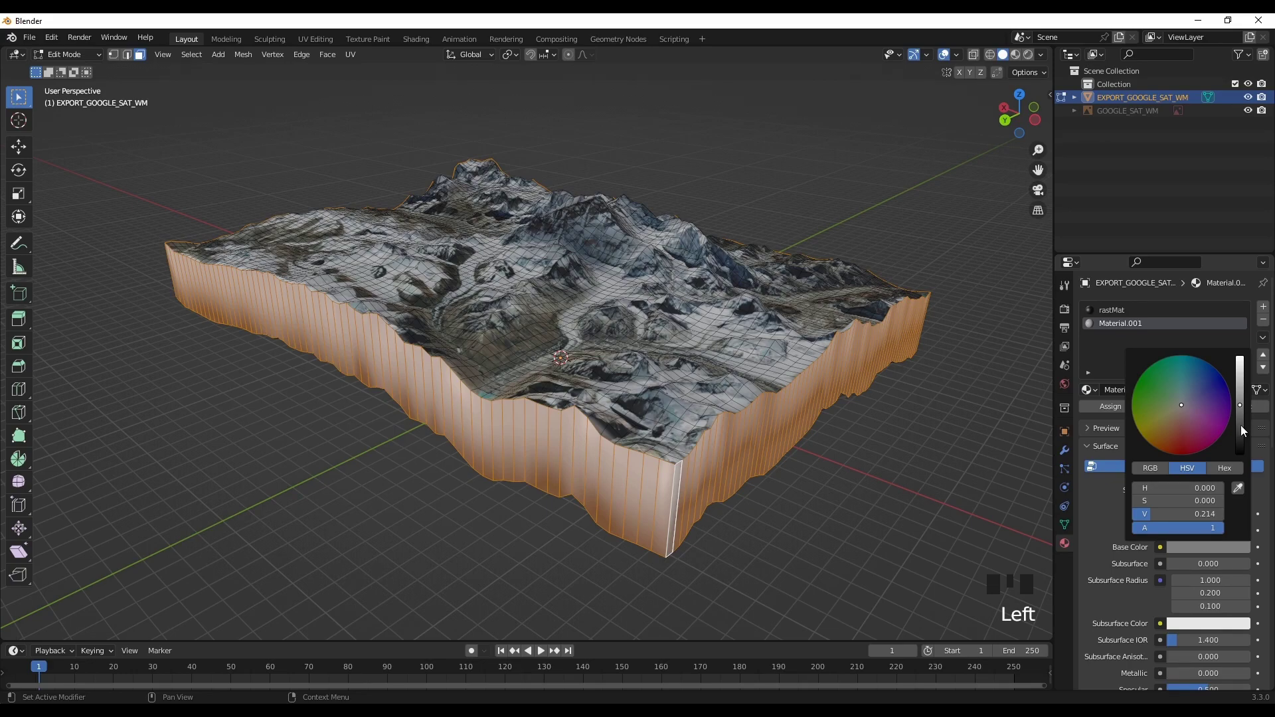
pyautogui.click(1241, 425)
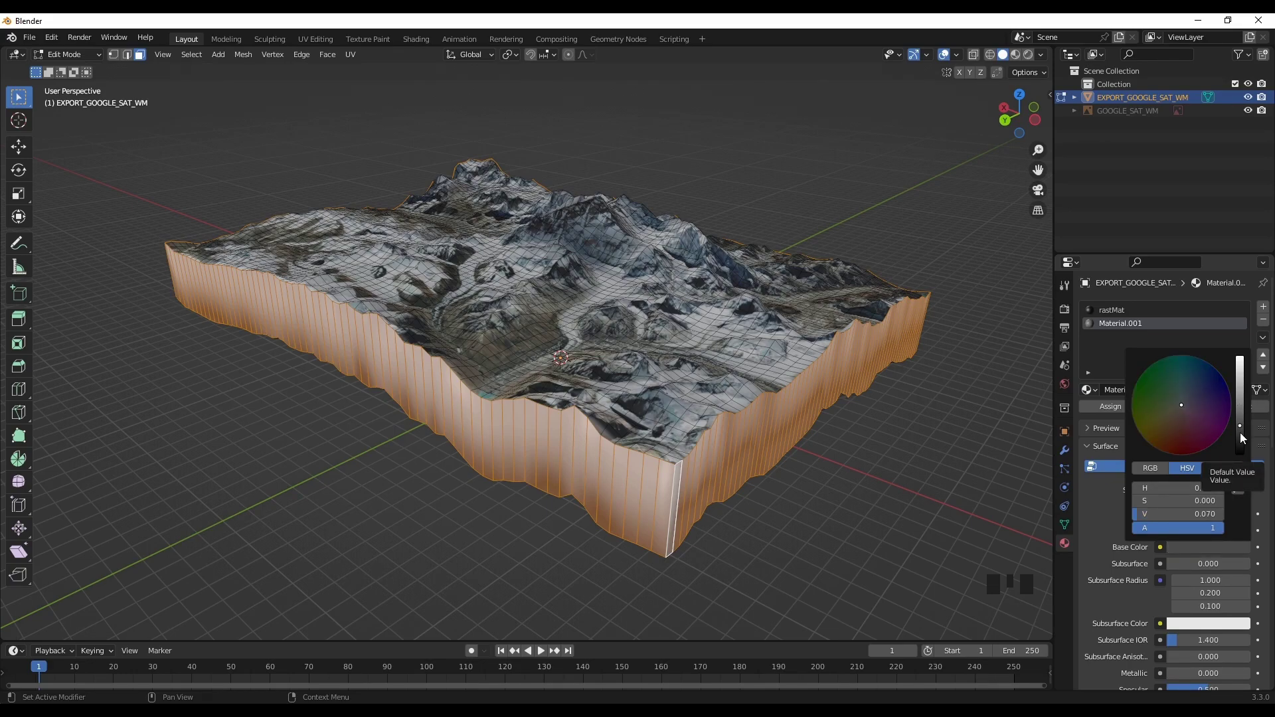
pyautogui.click(1241, 433)
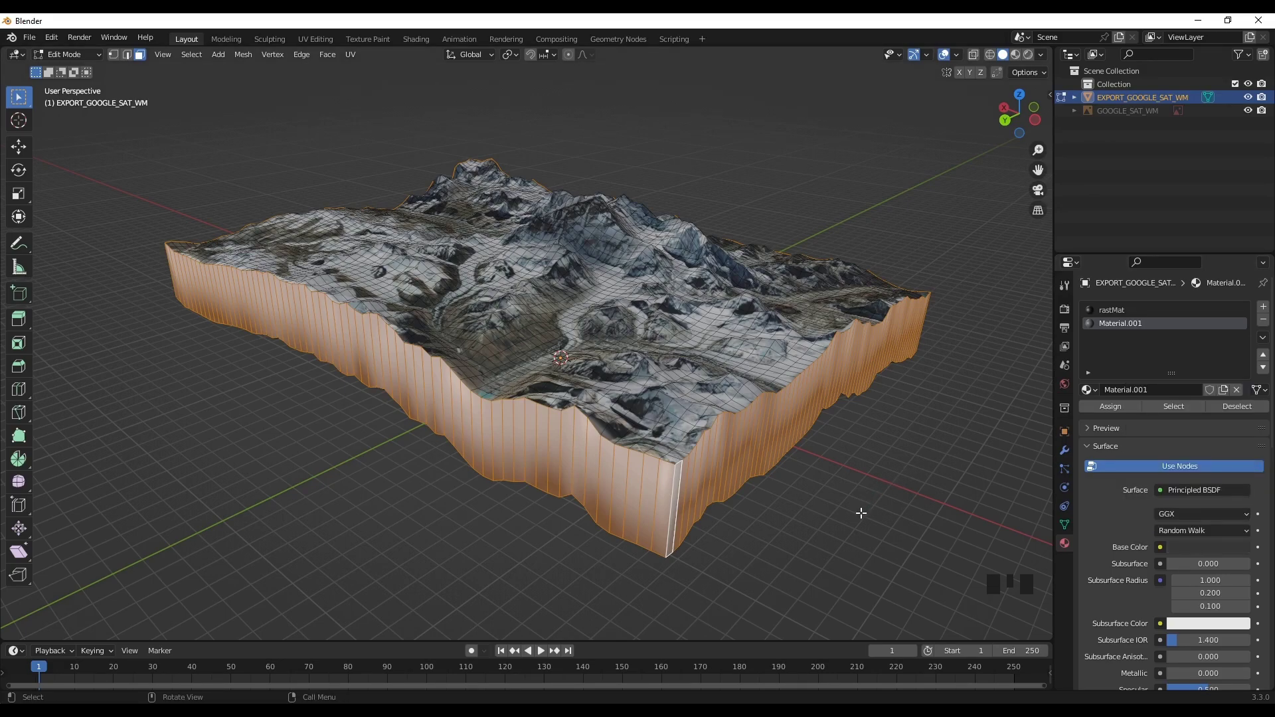
pyautogui.press('Tab')
# Orbit the terrain block and view it in Material Preview and Rendered shading.
pyautogui.moveTo(859, 519); pyautogui.dragTo(692, 520, button='middle')
pyautogui.scroll(2, 684, 511)
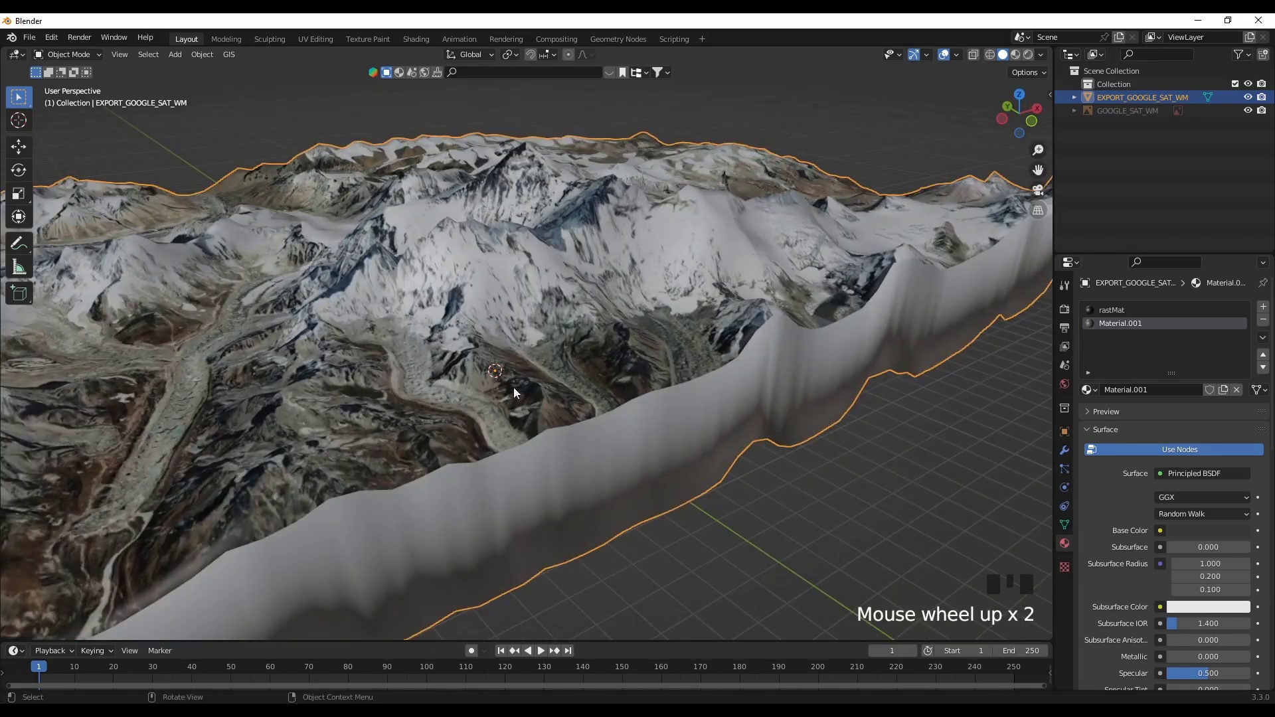
pyautogui.moveTo(502, 382); pyautogui.dragTo(710, 411, button='middle')
pyautogui.scroll(-1, 710, 410)
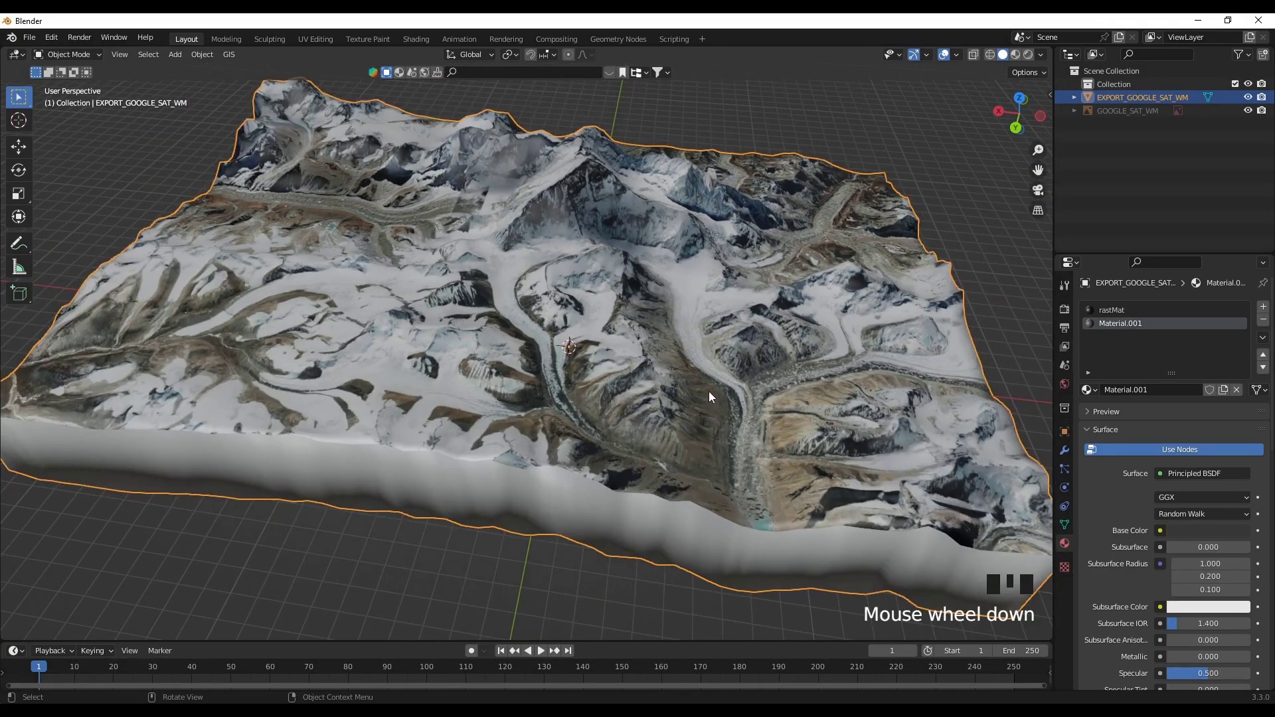
pyautogui.click(1016, 56)
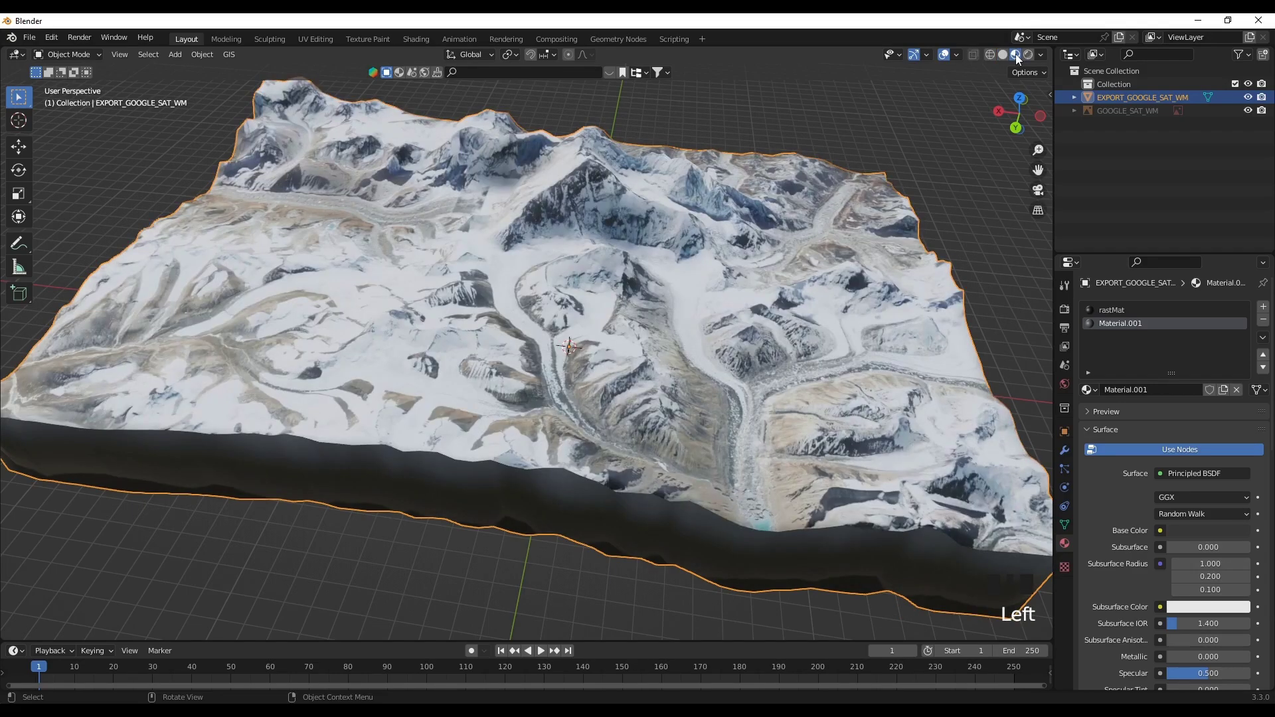
pyautogui.moveTo(886, 222)
pyautogui.mouseDown(button='middle')
pyautogui.moveTo(818, 268)
pyautogui.moveTo(636, 245)
pyautogui.mouseUp(button='middle')
pyautogui.click(1029, 56)
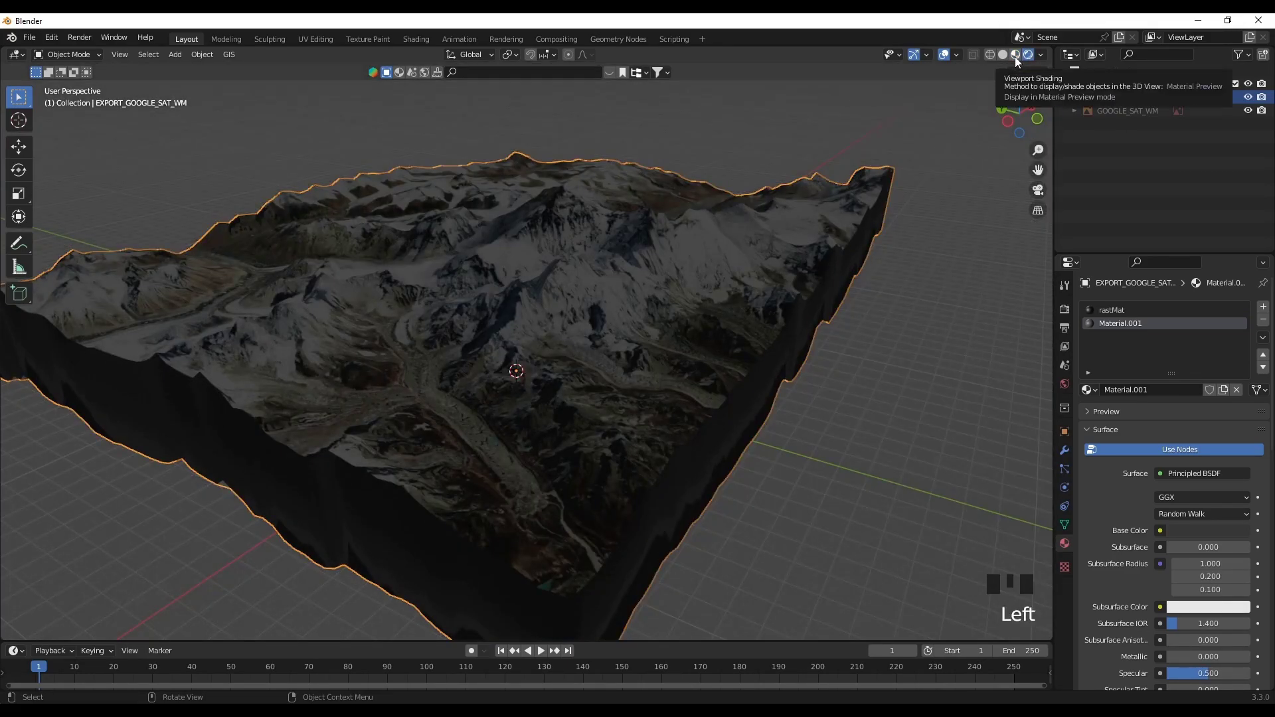
pyautogui.click(1016, 56)
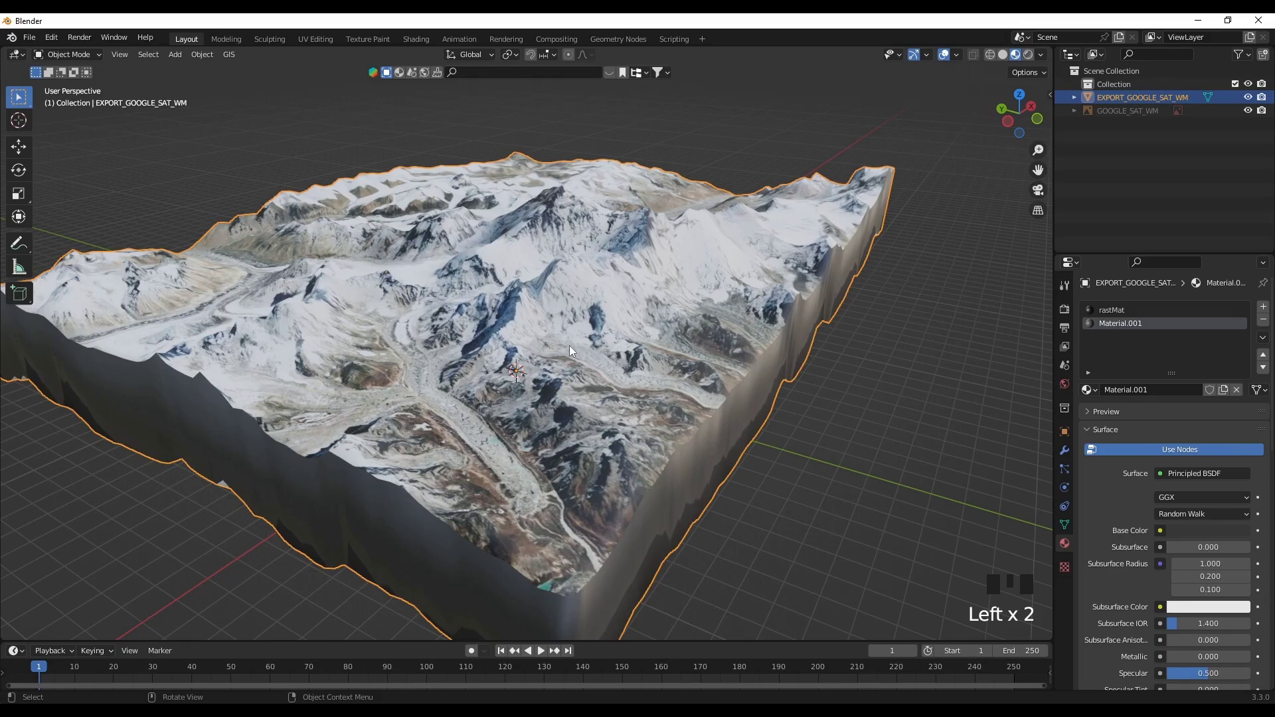
# Deselect the terrain and orbit around it to show its side walls.
pyautogui.moveTo(568, 345); pyautogui.dragTo(858, 340, button='middle')
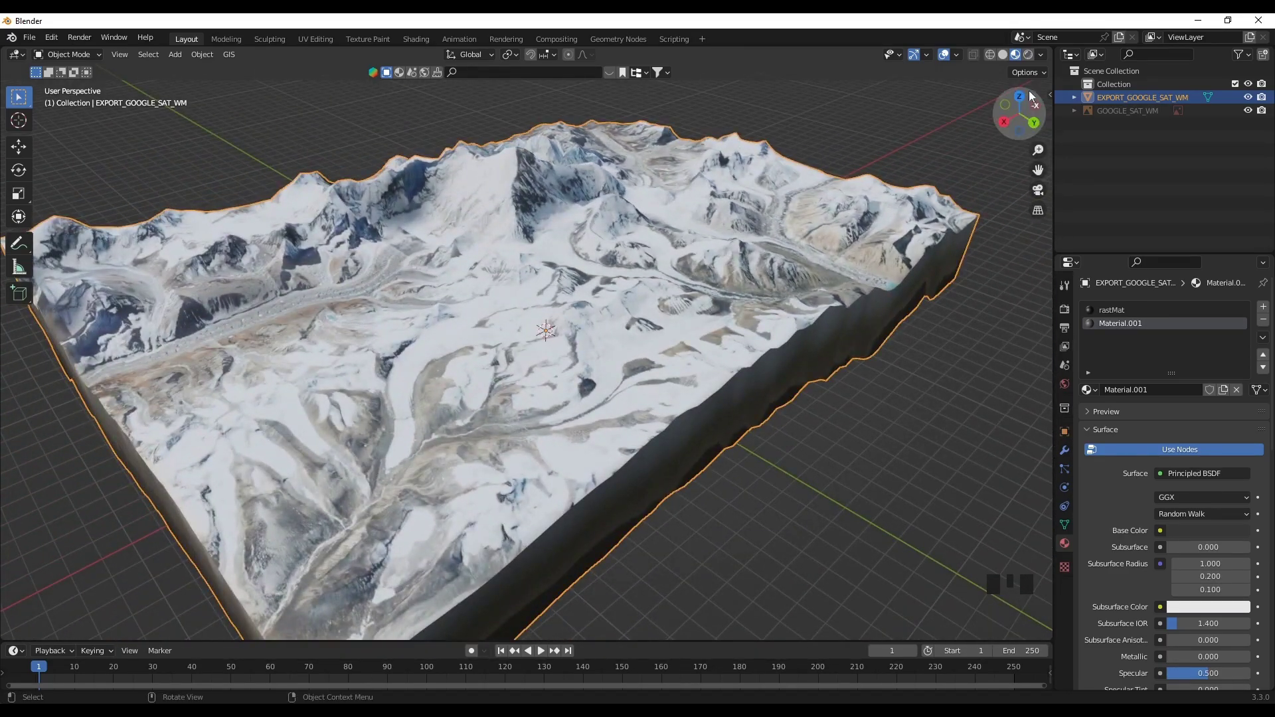
pyautogui.moveTo(1020, 97); pyautogui.dragTo(984, 65)
pyautogui.moveTo(524, 403); pyautogui.dragTo(608, 392, button='middle')
pyautogui.click(777, 439)
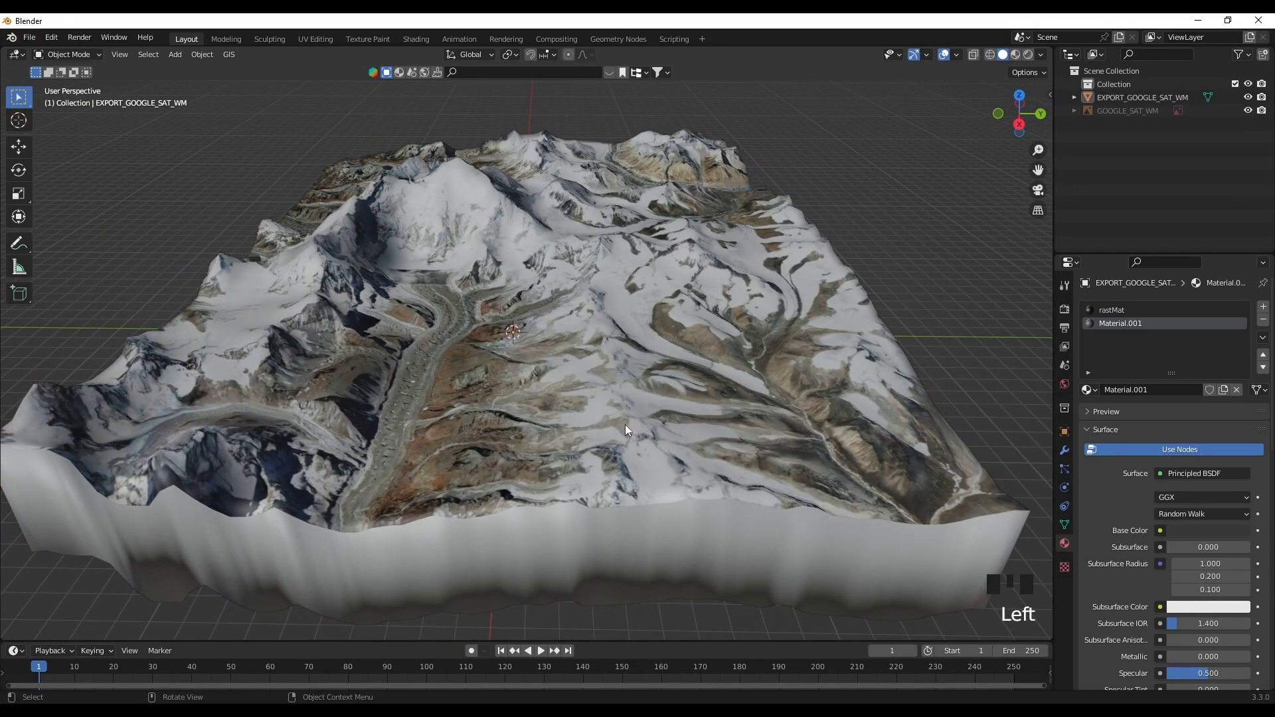
pyautogui.scroll(3, 395, 383)
pyautogui.scroll(-3, 394, 384)
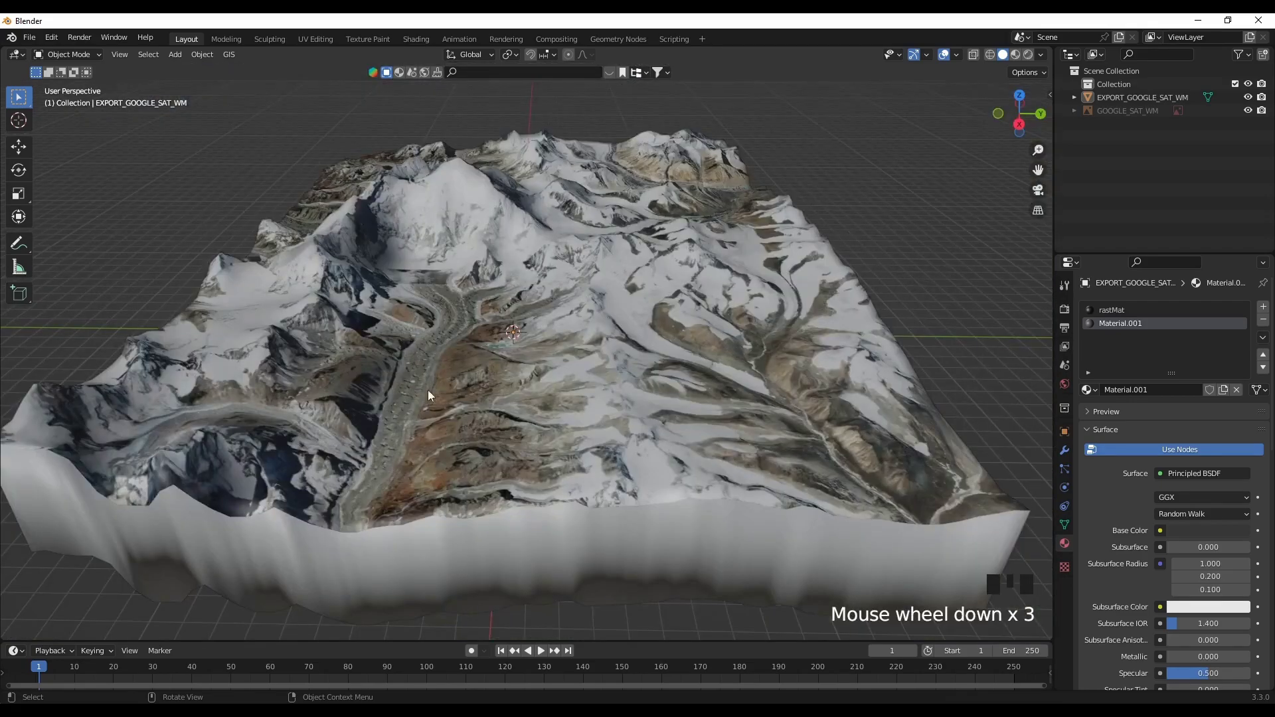
pyautogui.moveTo(610, 425); pyautogui.dragTo(266, 424, button='middle')
pyautogui.scroll(-2, 444, 426)
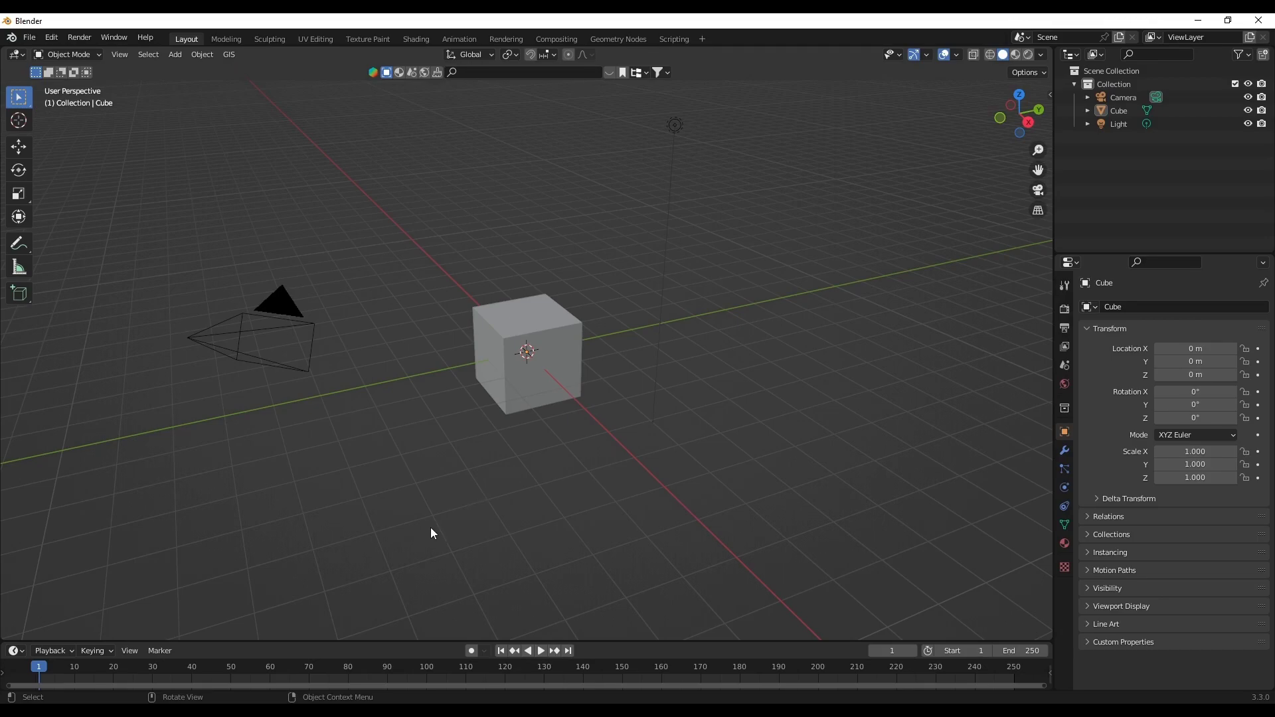
# Delete the default cube, camera and light, then start the Shortcut VUr input display.
pyautogui.press('a')
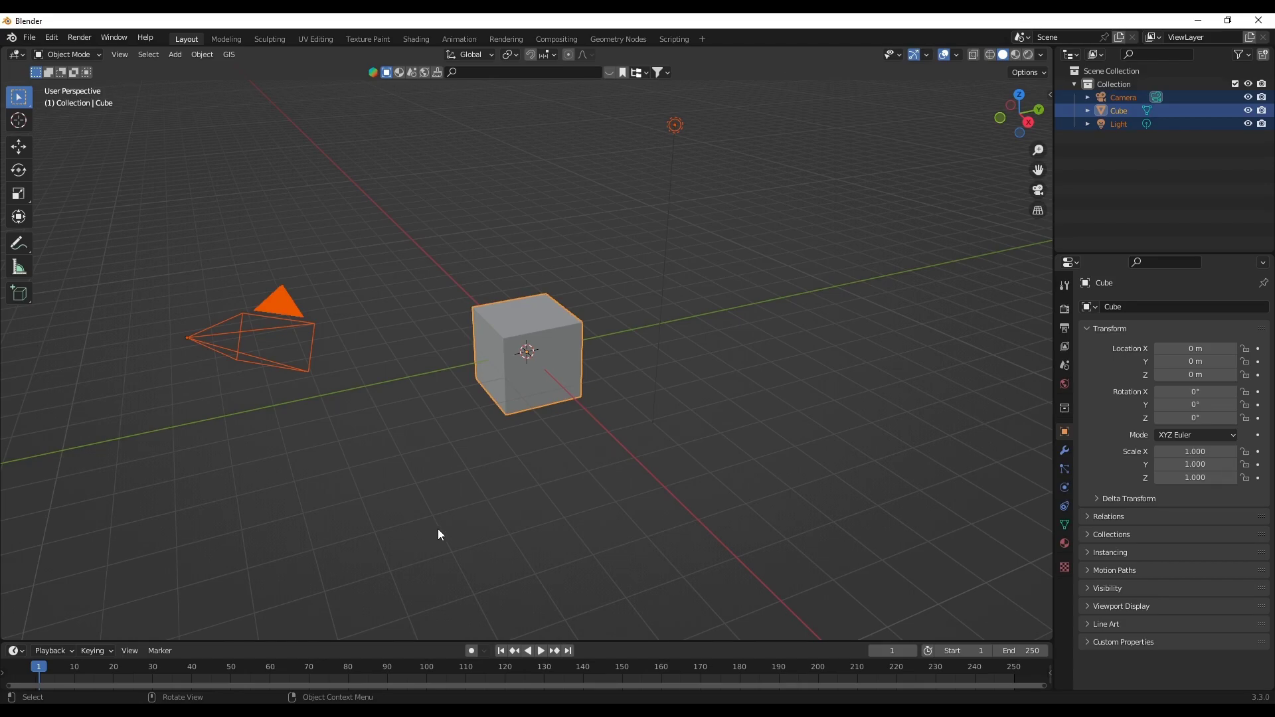
pyautogui.press('Delete')
pyautogui.press('n')
pyautogui.click(1045, 399)
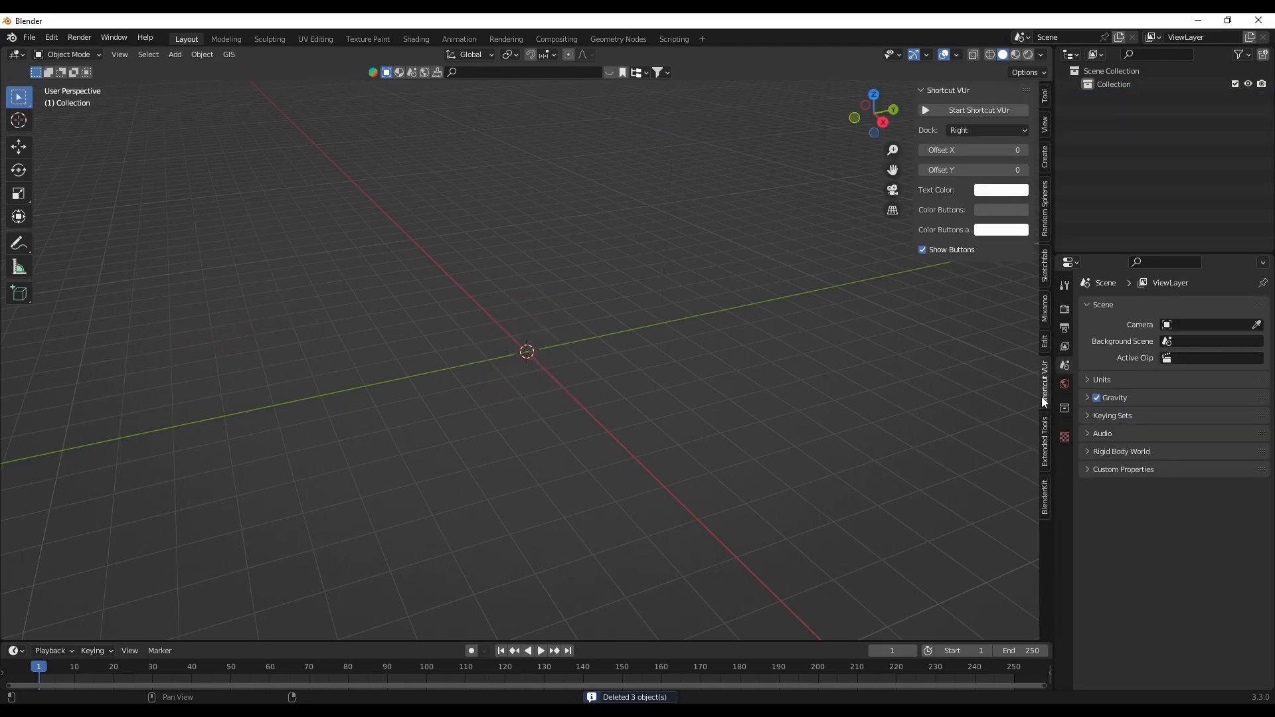
pyautogui.click(982, 109)
pyautogui.click(717, 392)
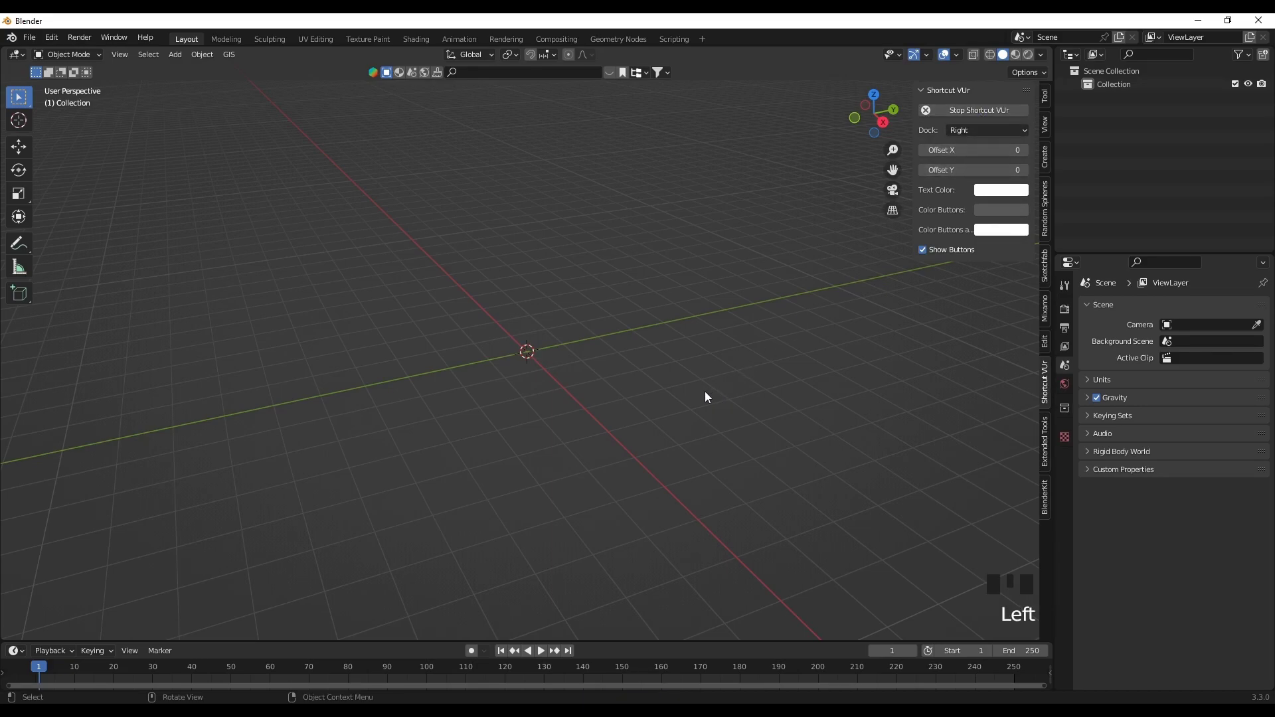
pyautogui.click(638, 438)
# Load a Google satellite world basemap from the GIS web geodata menu.
pyautogui.press('n')
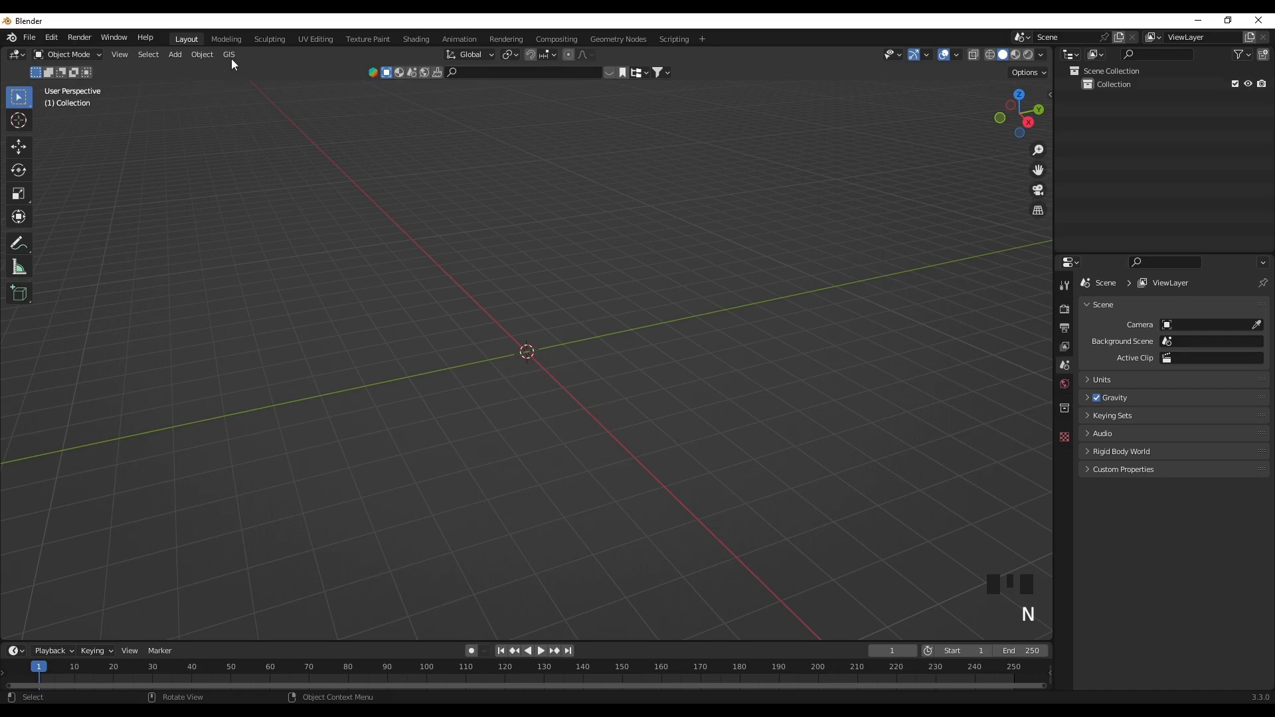
pyautogui.click(230, 55)
pyautogui.moveTo(249, 90)
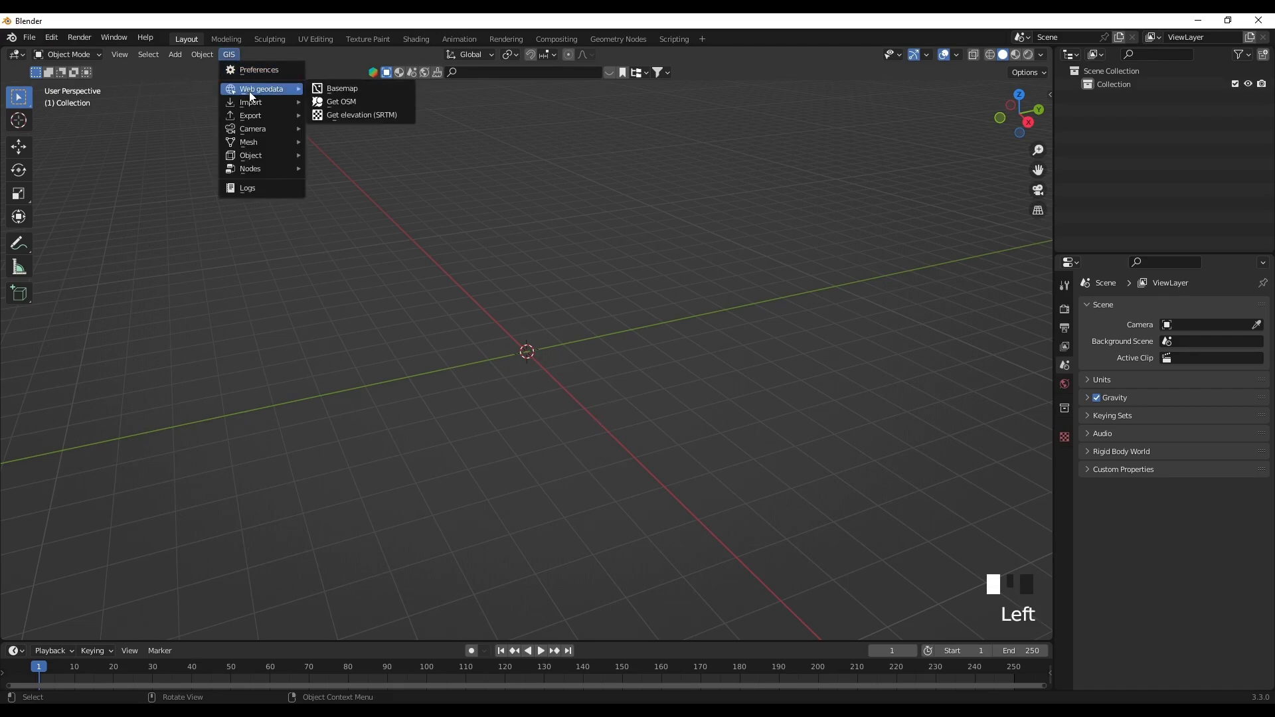
pyautogui.click(334, 89)
pyautogui.click(342, 214)
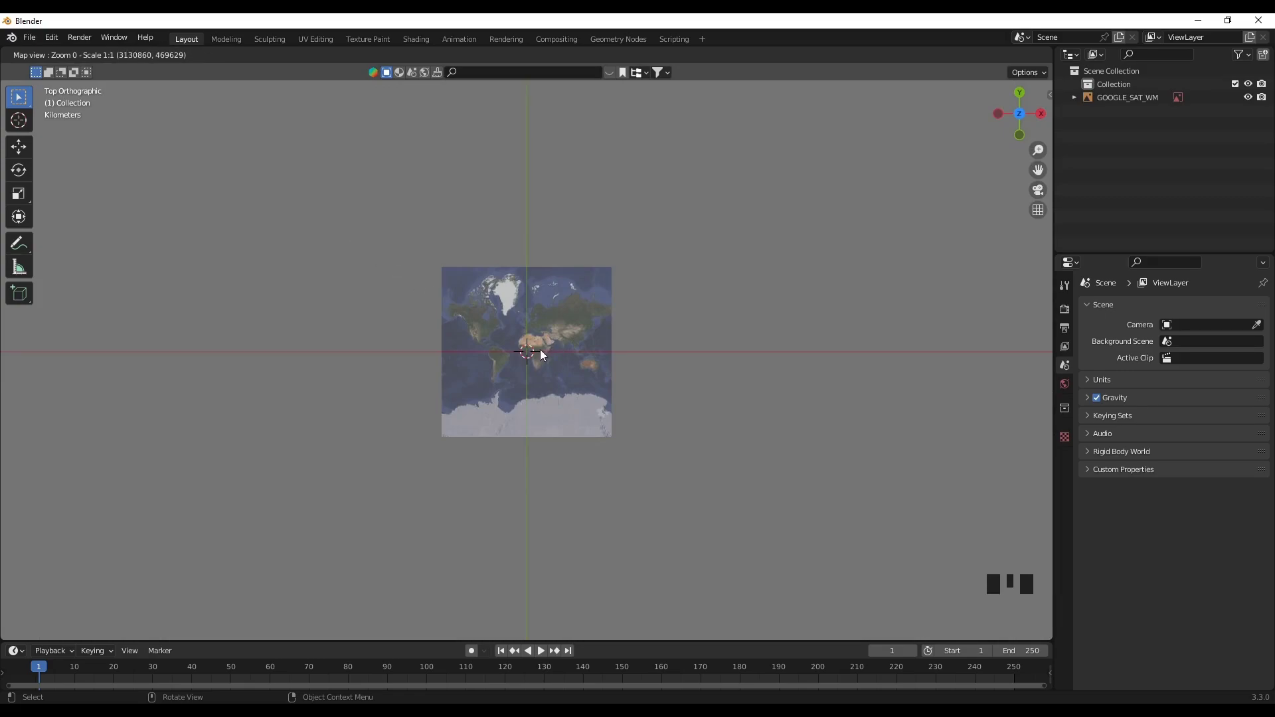
# Zoom the basemap in to a rugged mountain region at map zoom level 14.
pyautogui.scroll(1, 544, 347)
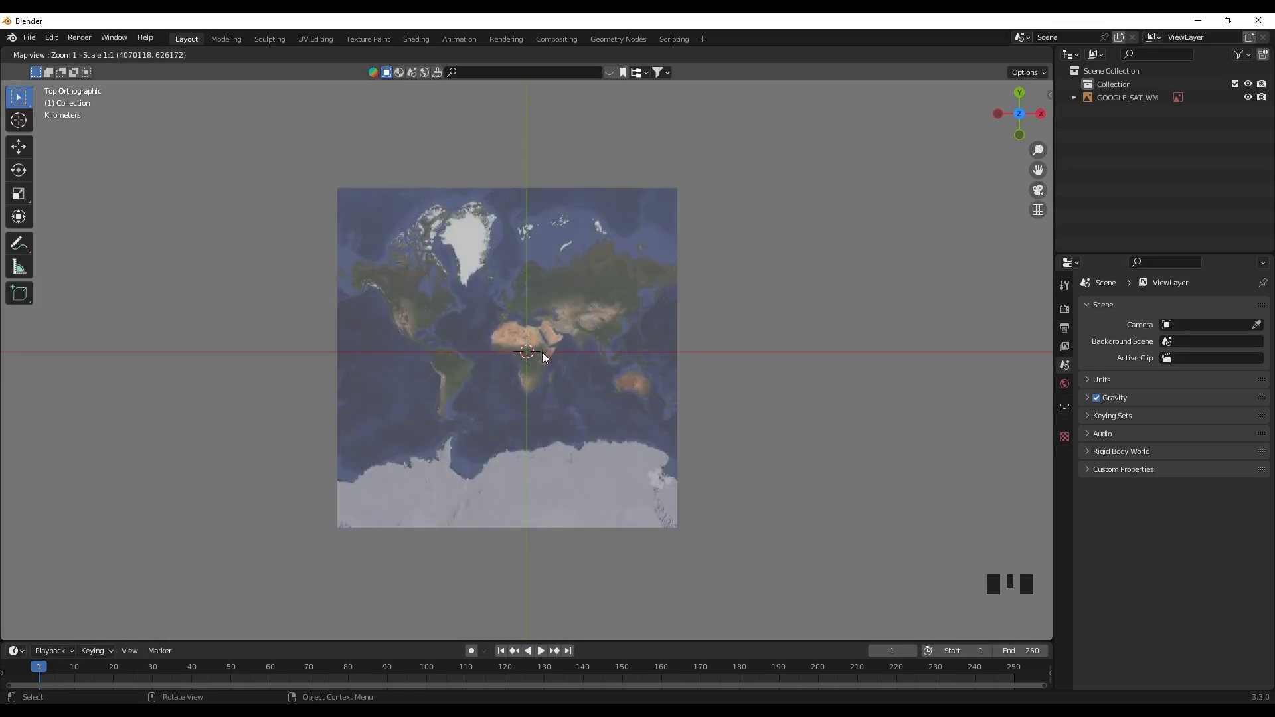
pyautogui.scroll(1, 540, 353)
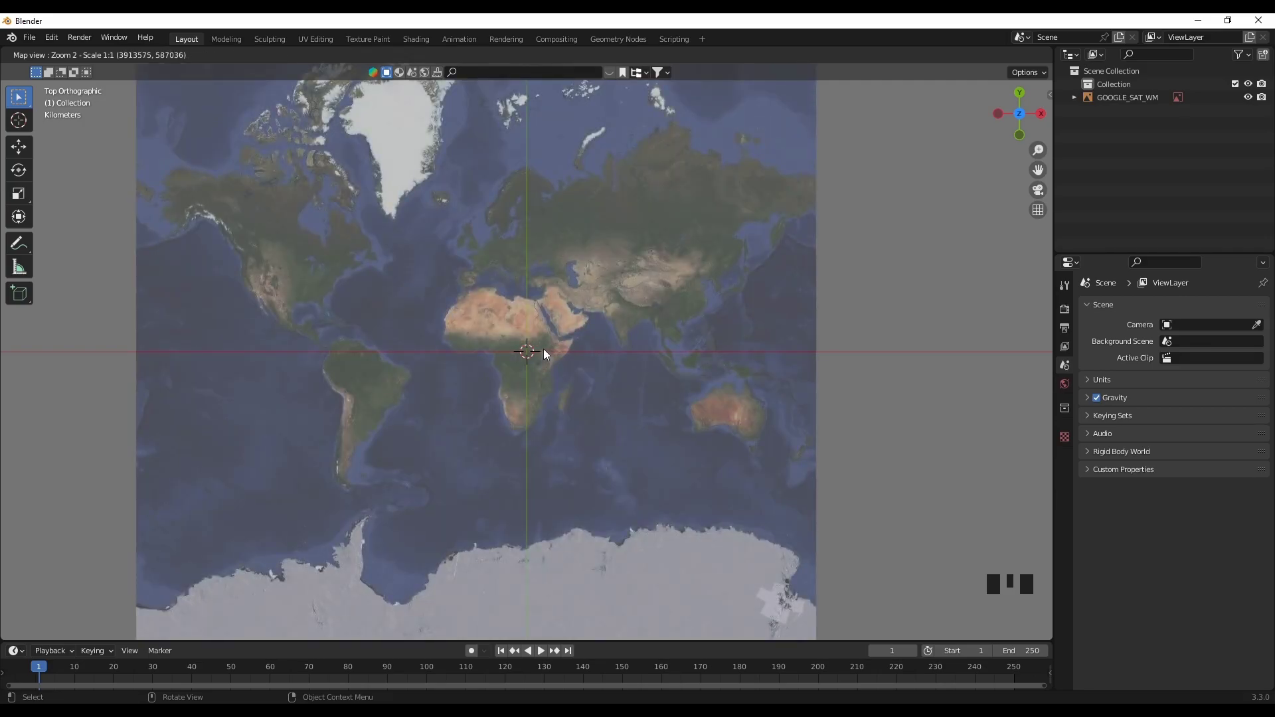
pyautogui.scroll(1, 545, 345)
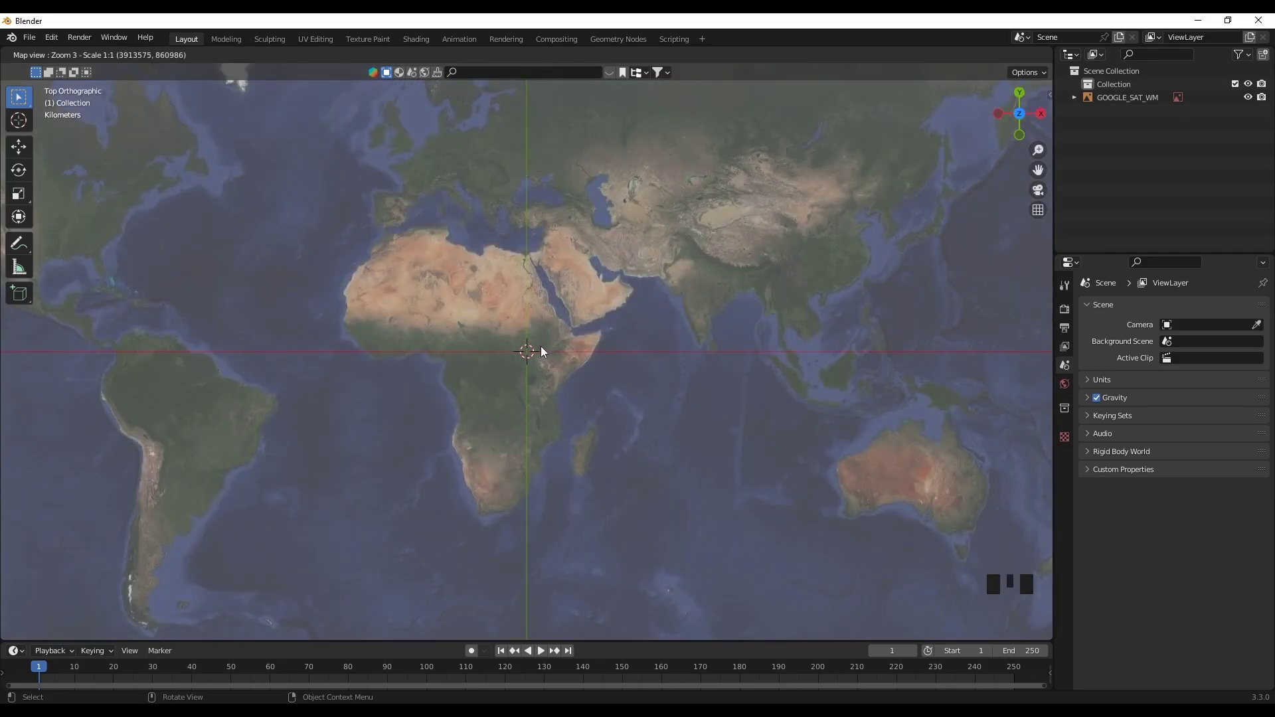
pyautogui.scroll(2, 540, 345)
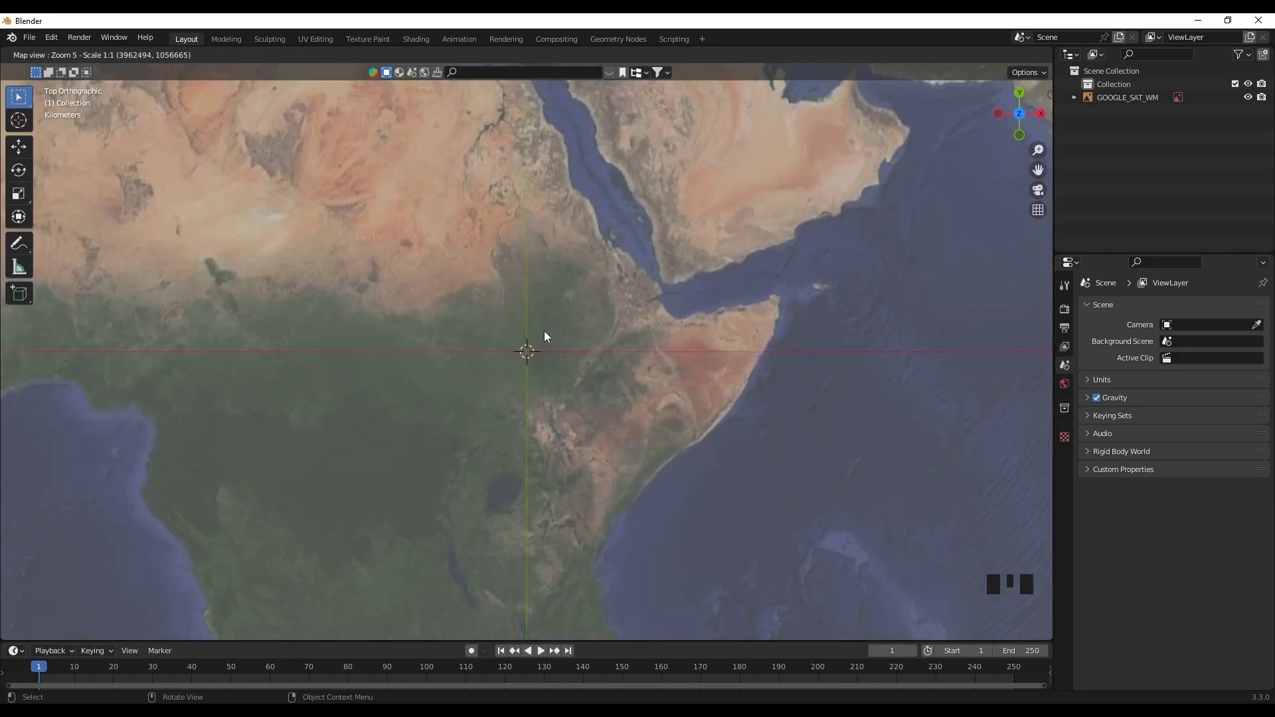
pyautogui.scroll(1, 559, 280)
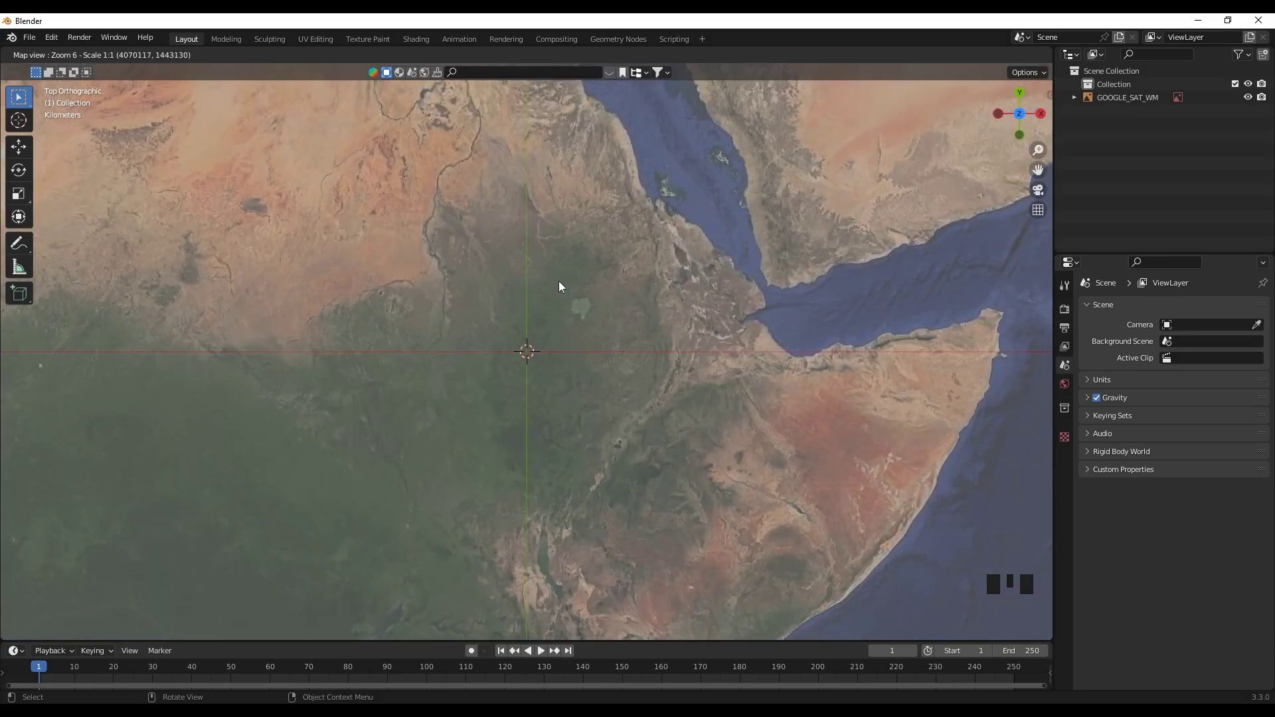
pyautogui.scroll(1, 559, 288)
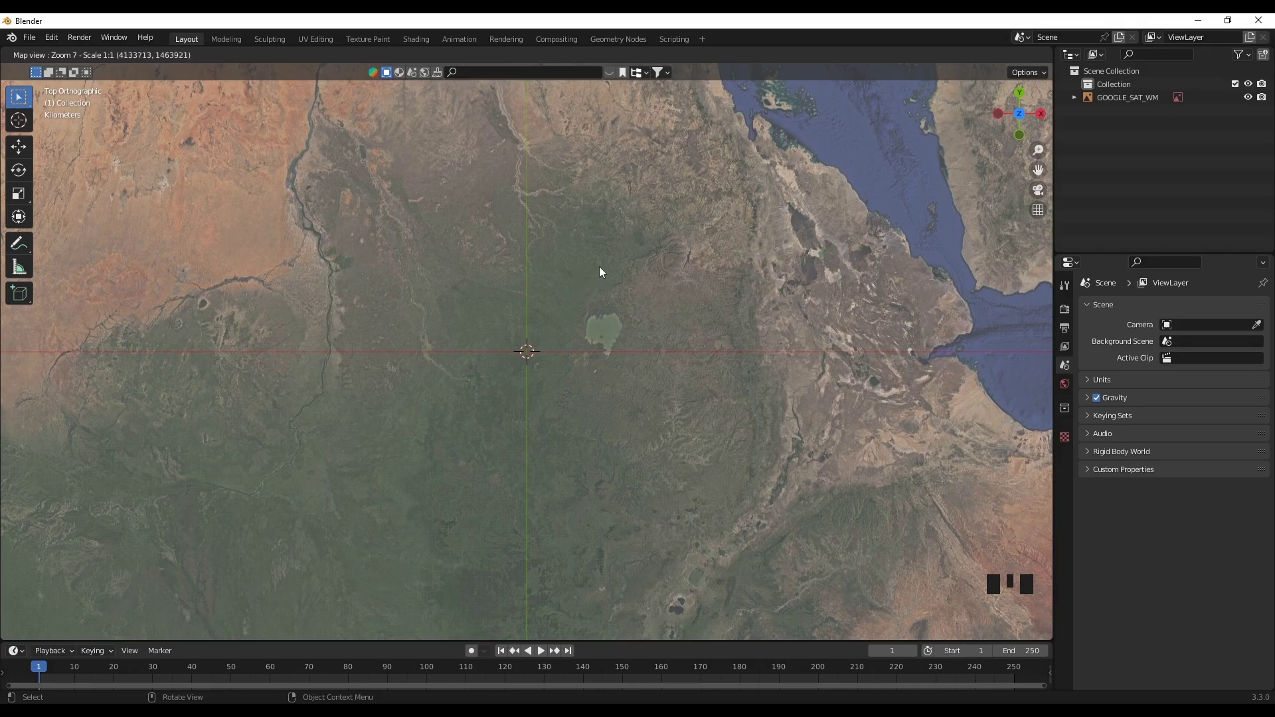
pyautogui.scroll(1, 605, 264)
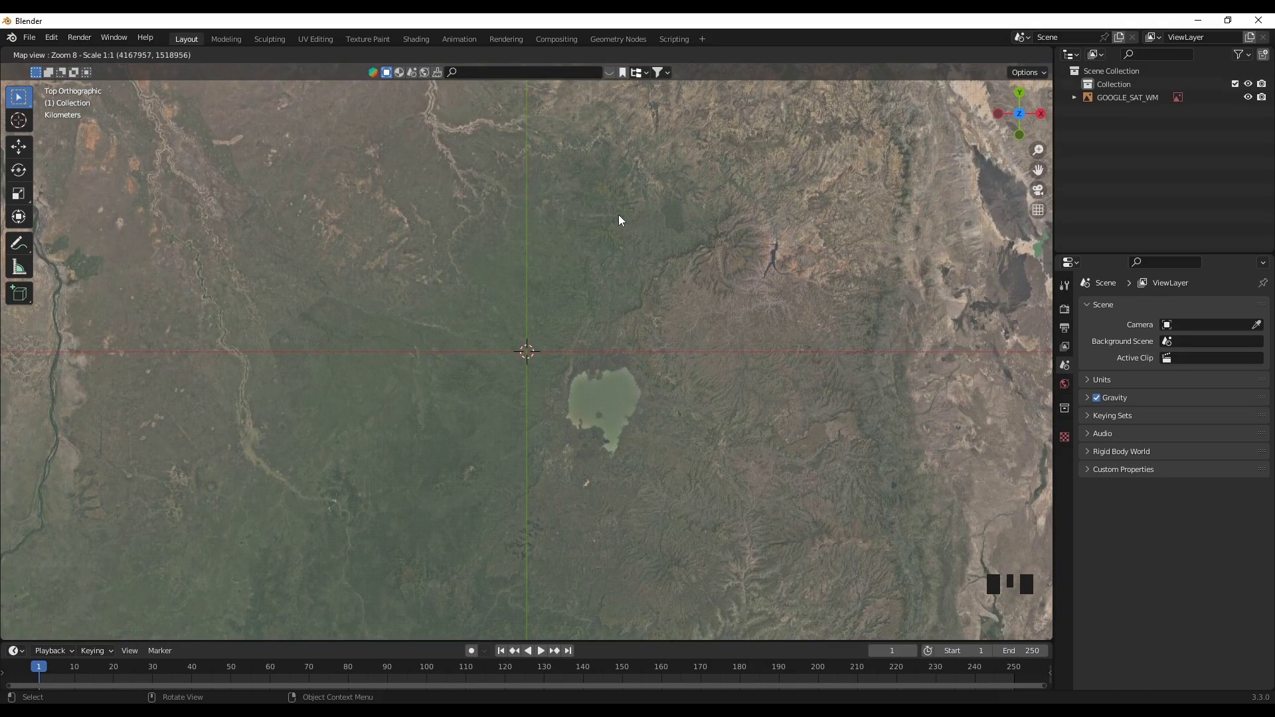
pyautogui.scroll(1, 609, 226)
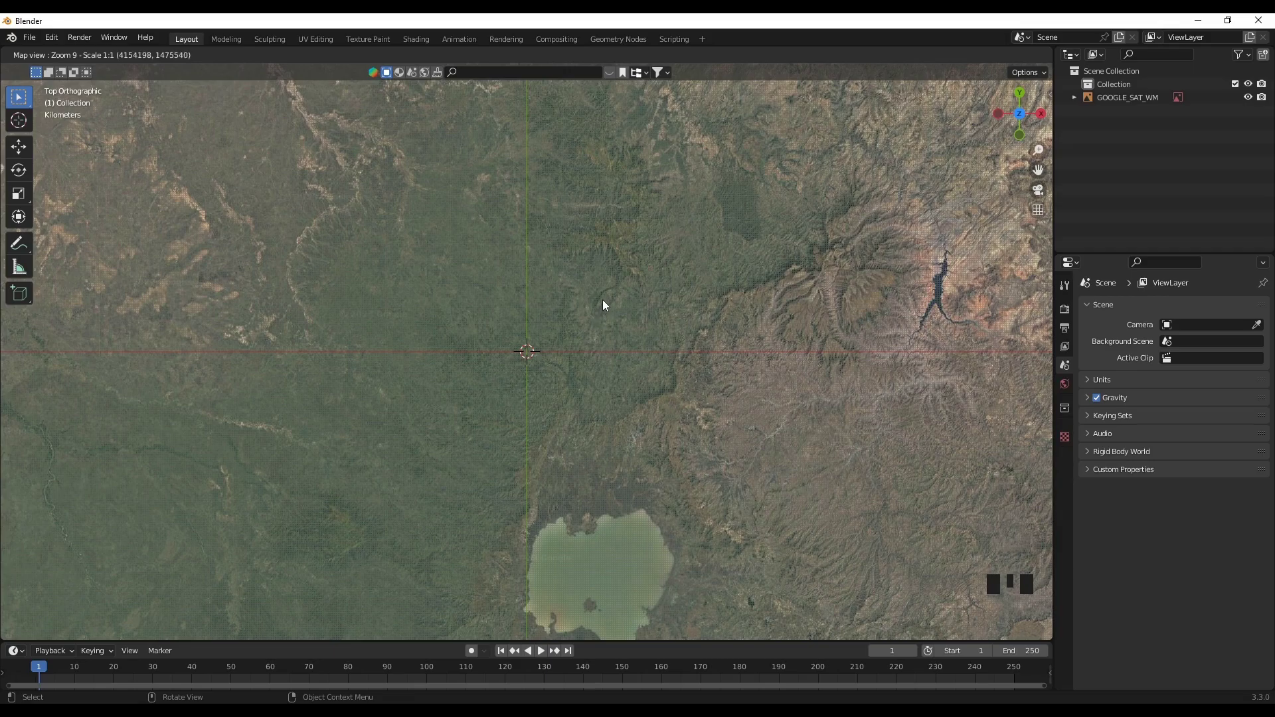
pyautogui.scroll(1, 615, 244)
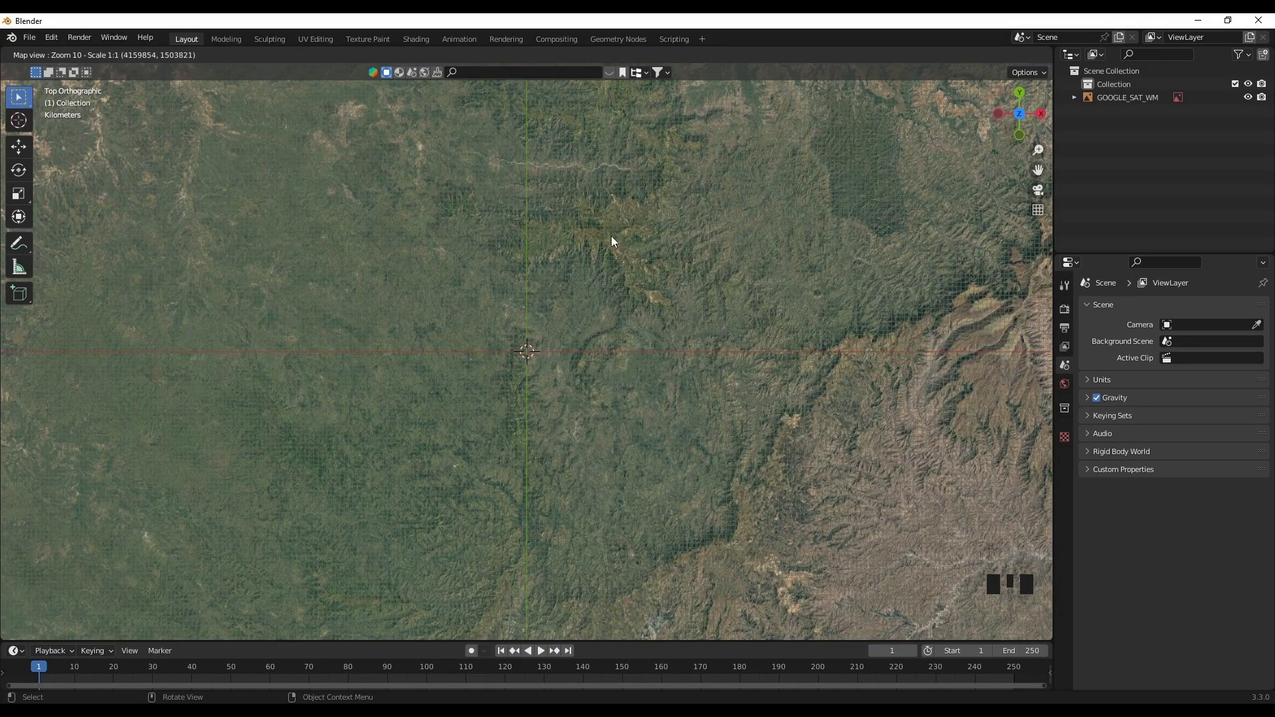
pyautogui.scroll(1, 611, 238)
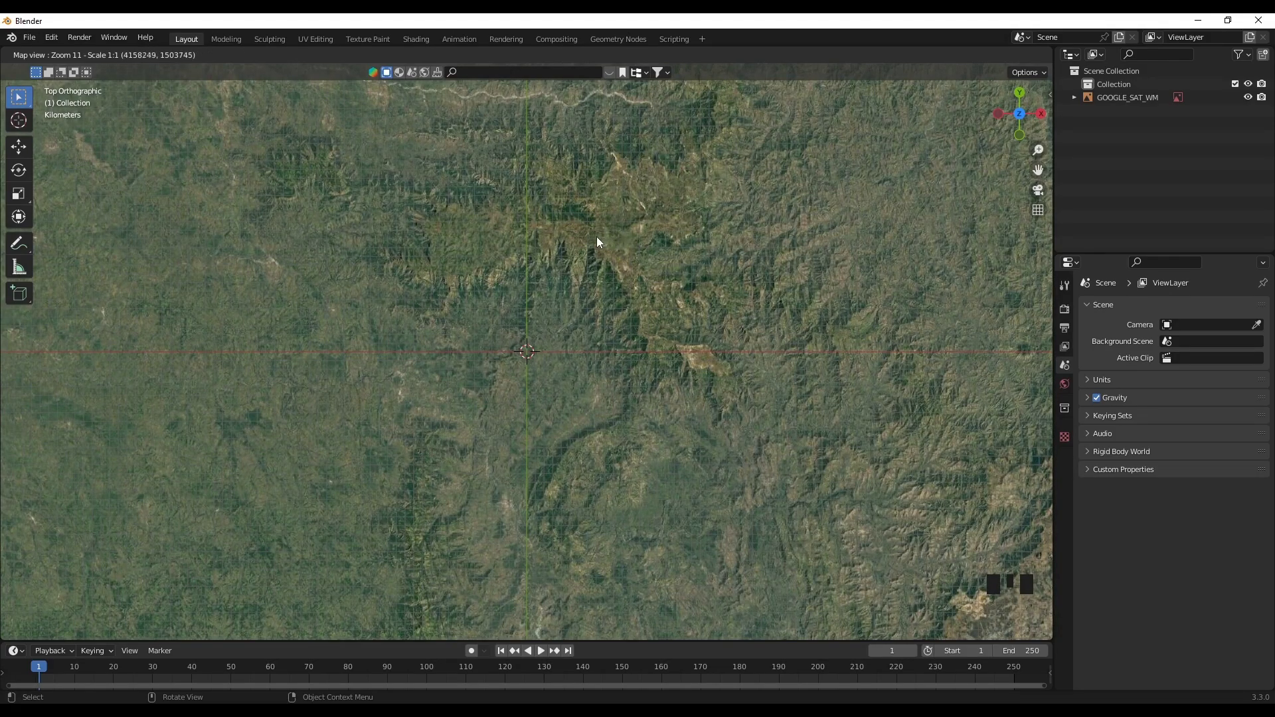
pyautogui.scroll(1, 600, 233)
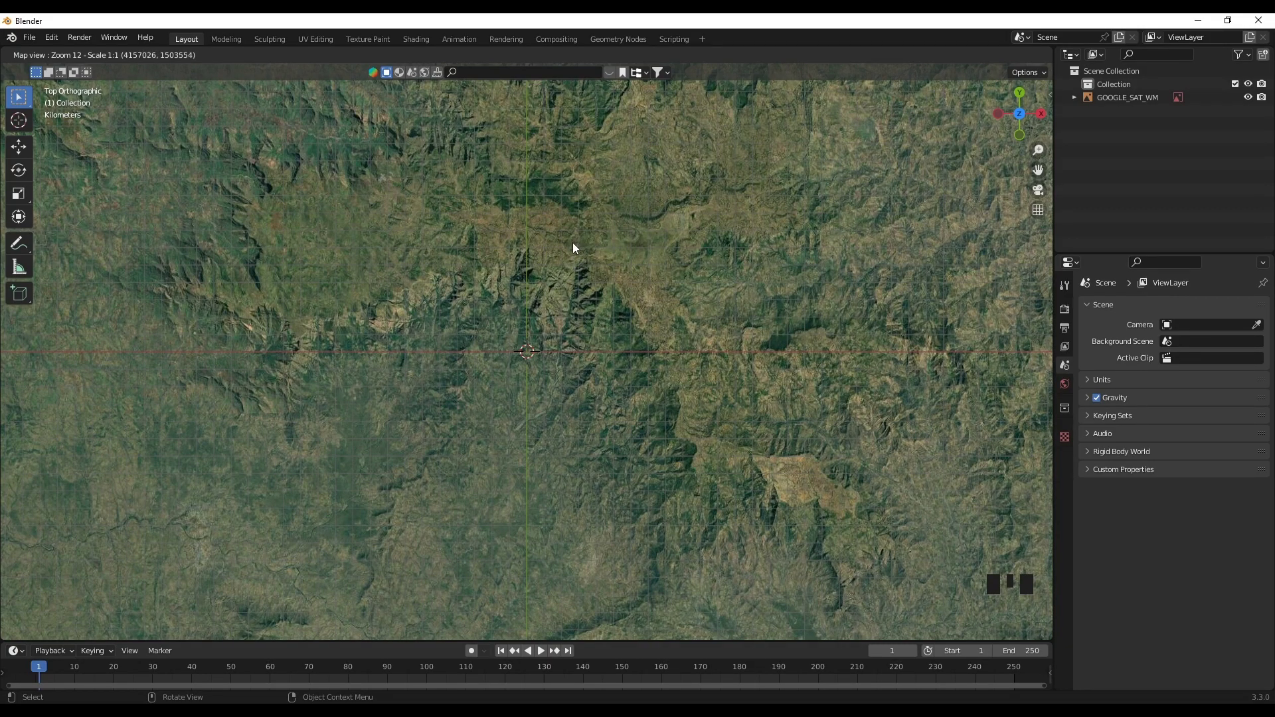
pyautogui.scroll(1, 574, 247)
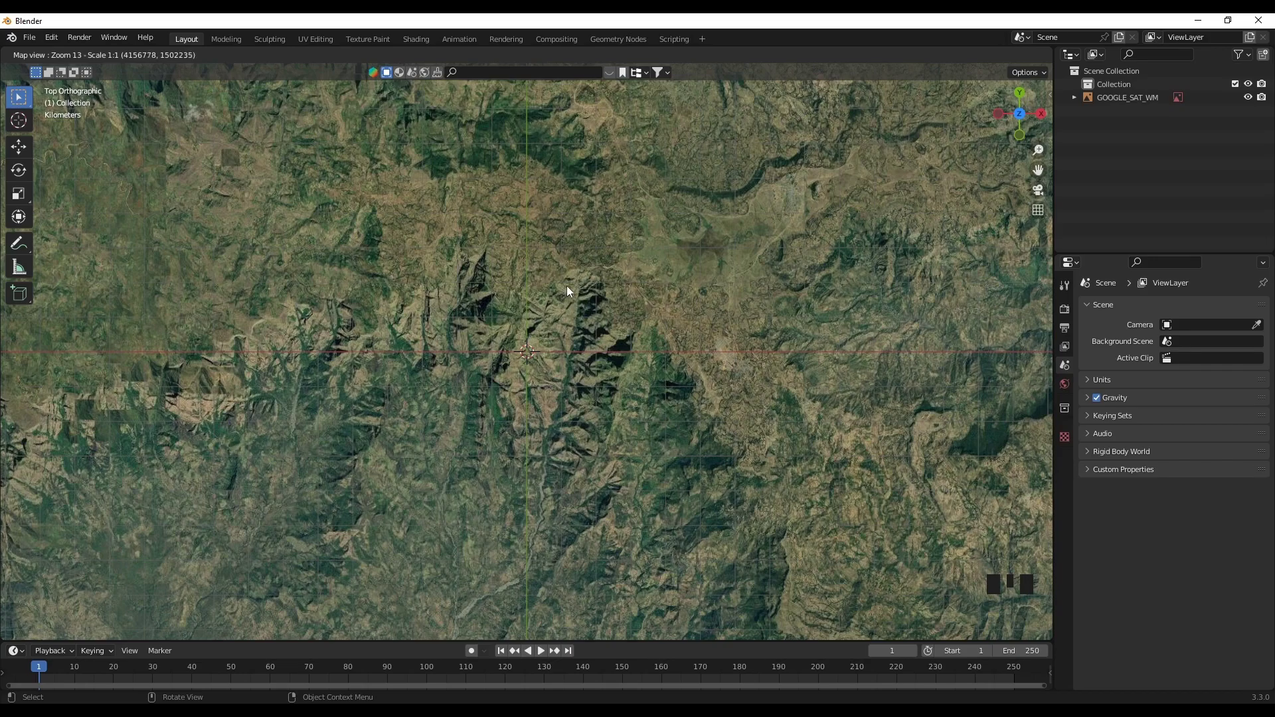
pyautogui.scroll(1, 571, 259)
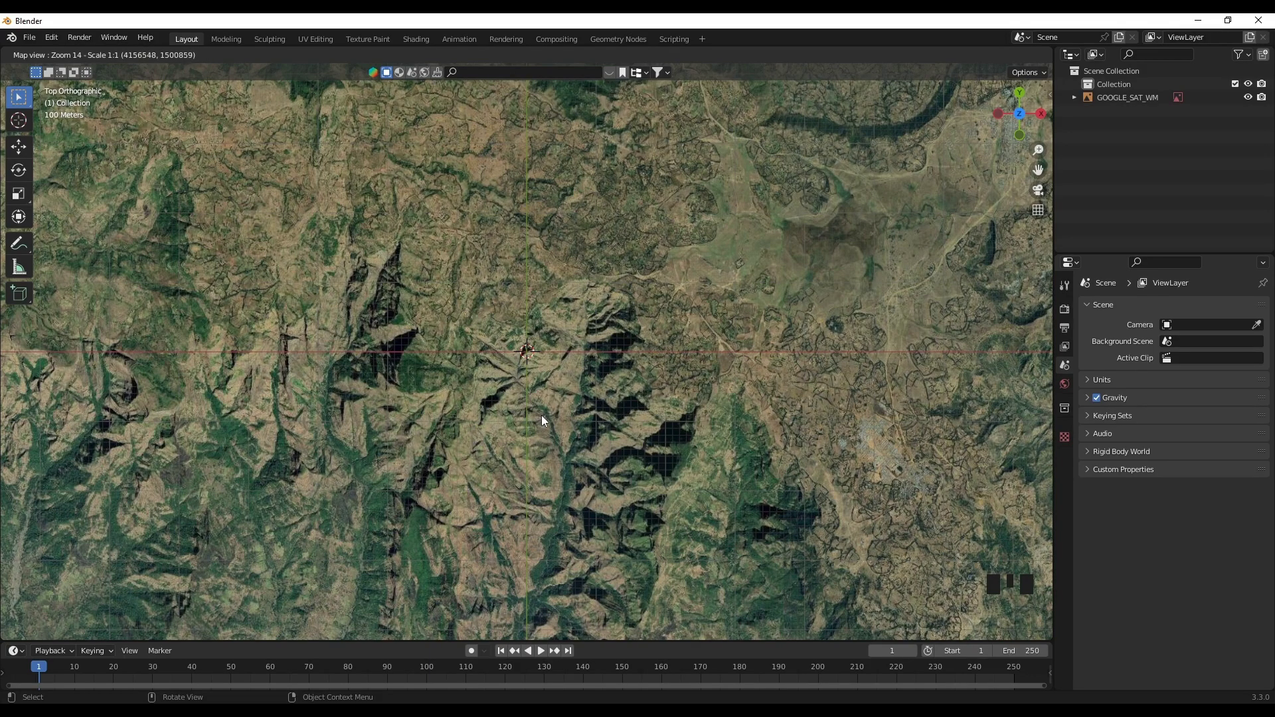
# Export the map area as the textured plane EXPORT_GOOGLE_SAT_WM and open Get elevation (SRTM).
pyautogui.press('e')
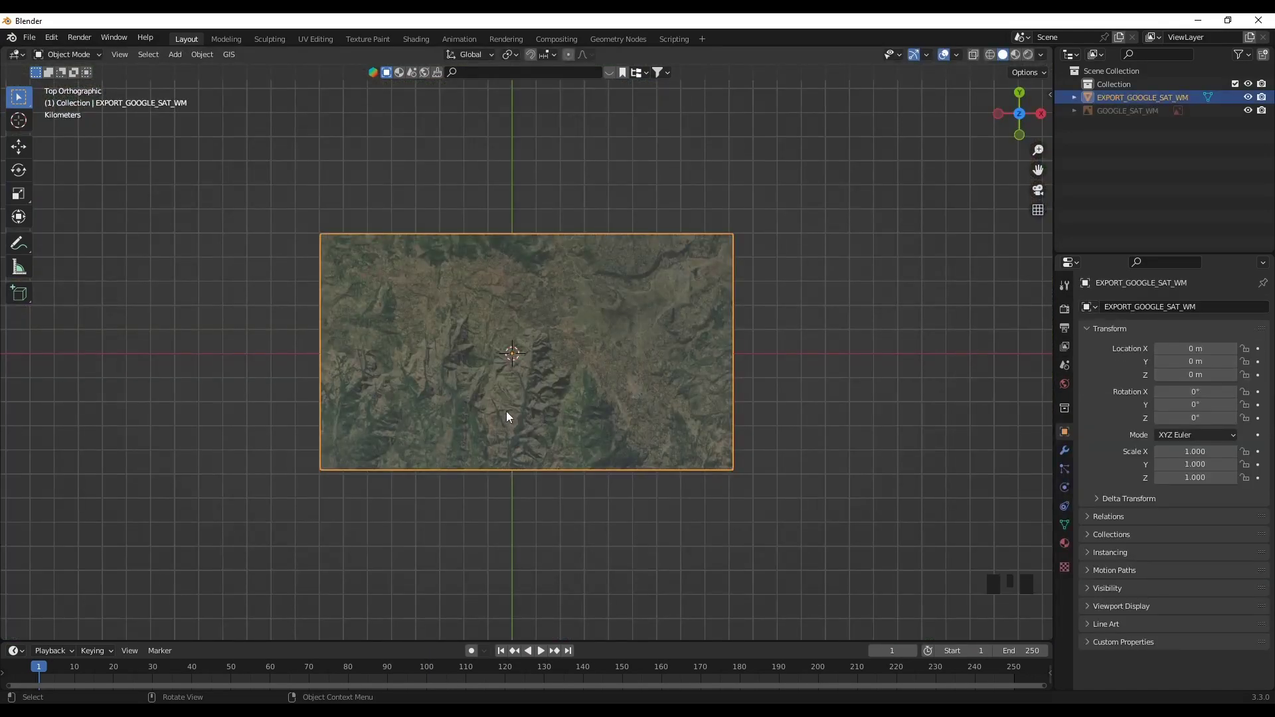
pyautogui.moveTo(424, 532); pyautogui.dragTo(413, 446, button='middle')
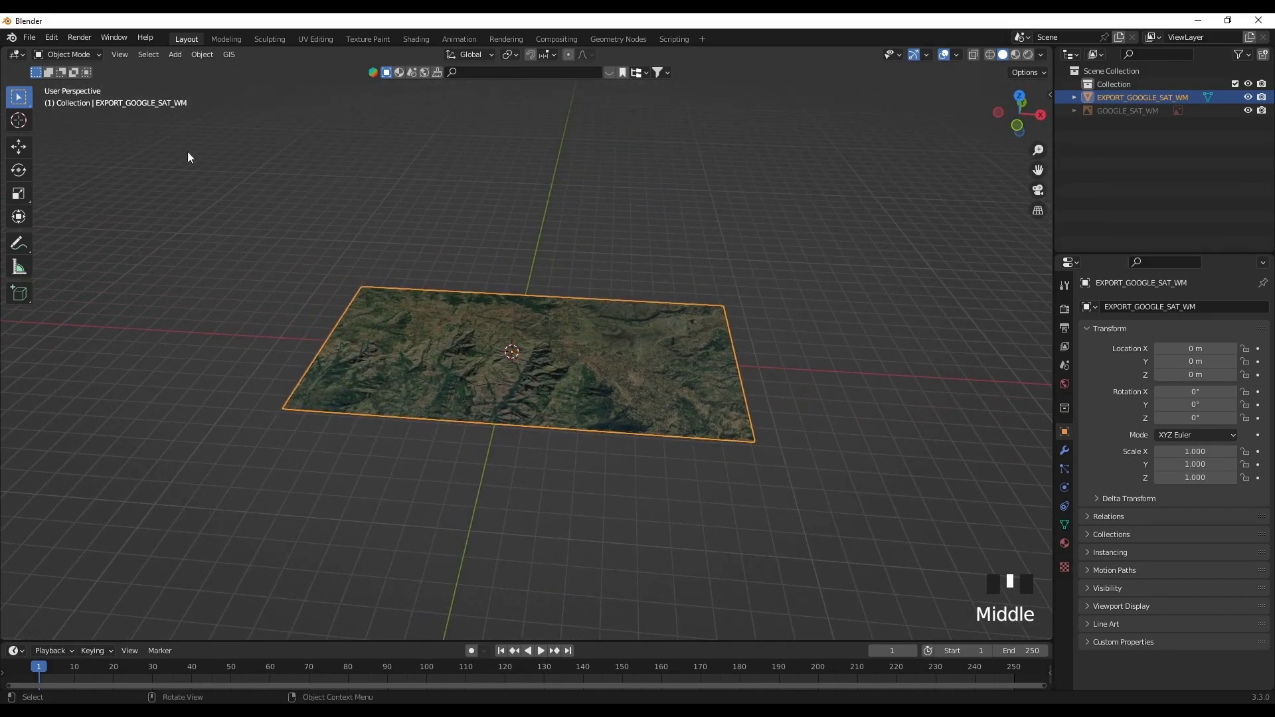
pyautogui.click(227, 55)
pyautogui.moveTo(259, 91)
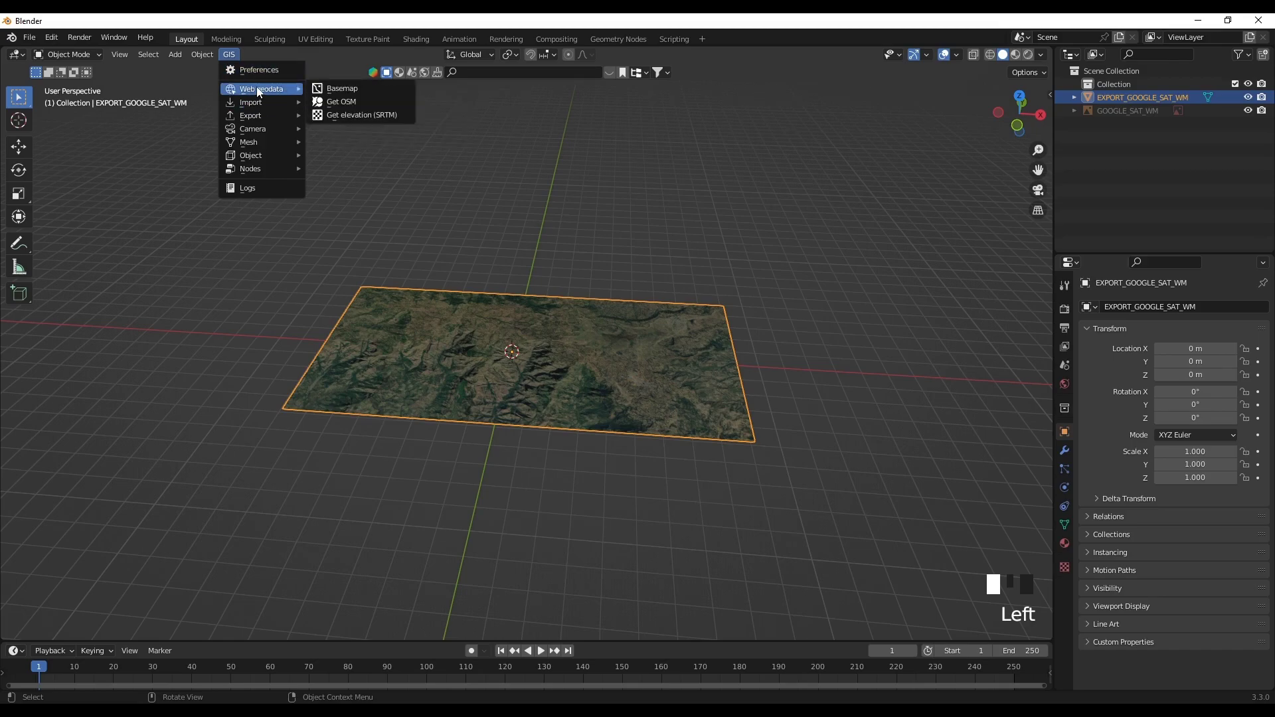
pyautogui.click(329, 117)
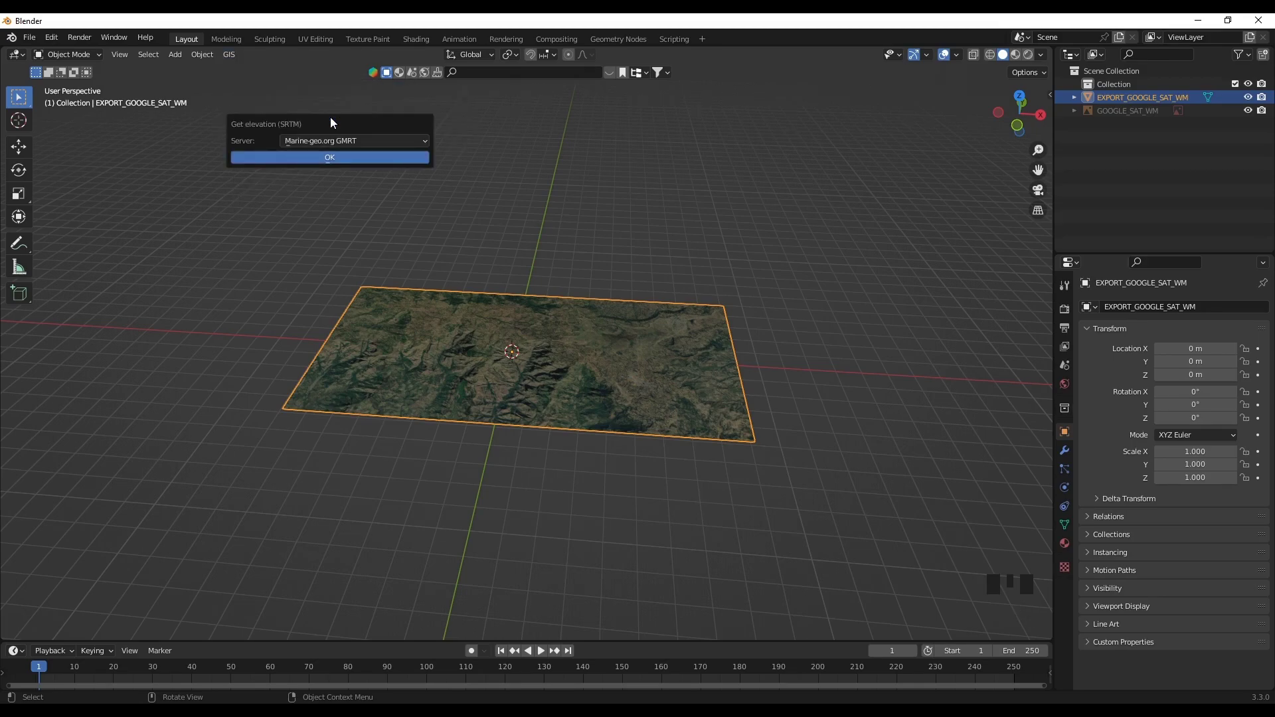
# Apply SRTM elevation to the plane and check the relief from the front and right views.
pyautogui.click(356, 157)
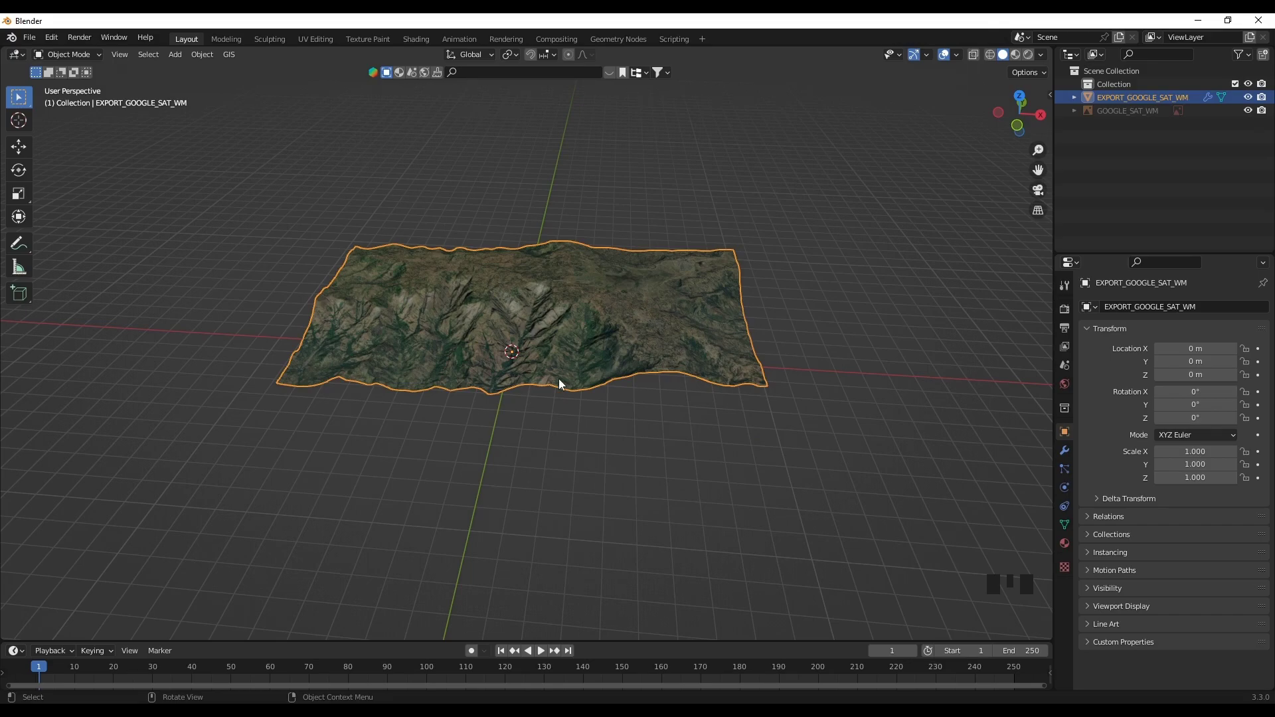
pyautogui.scroll(2, 559, 384)
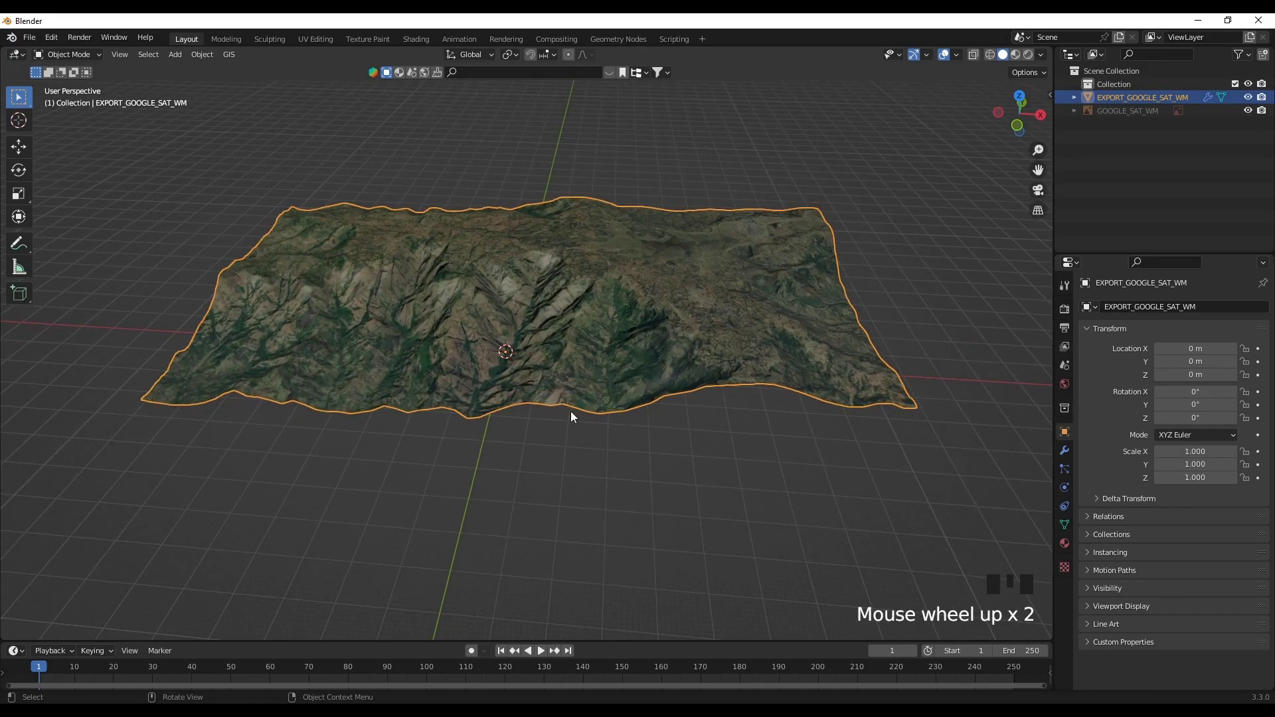
pyautogui.press('KP_1')
pyautogui.press('KP_3')
pyautogui.moveTo(587, 389); pyautogui.dragTo(670, 473, button='middle')
pyautogui.scroll(2, 556, 425)
pyautogui.scroll(5, 735, 441)
pyautogui.scroll(-4, 670, 437)
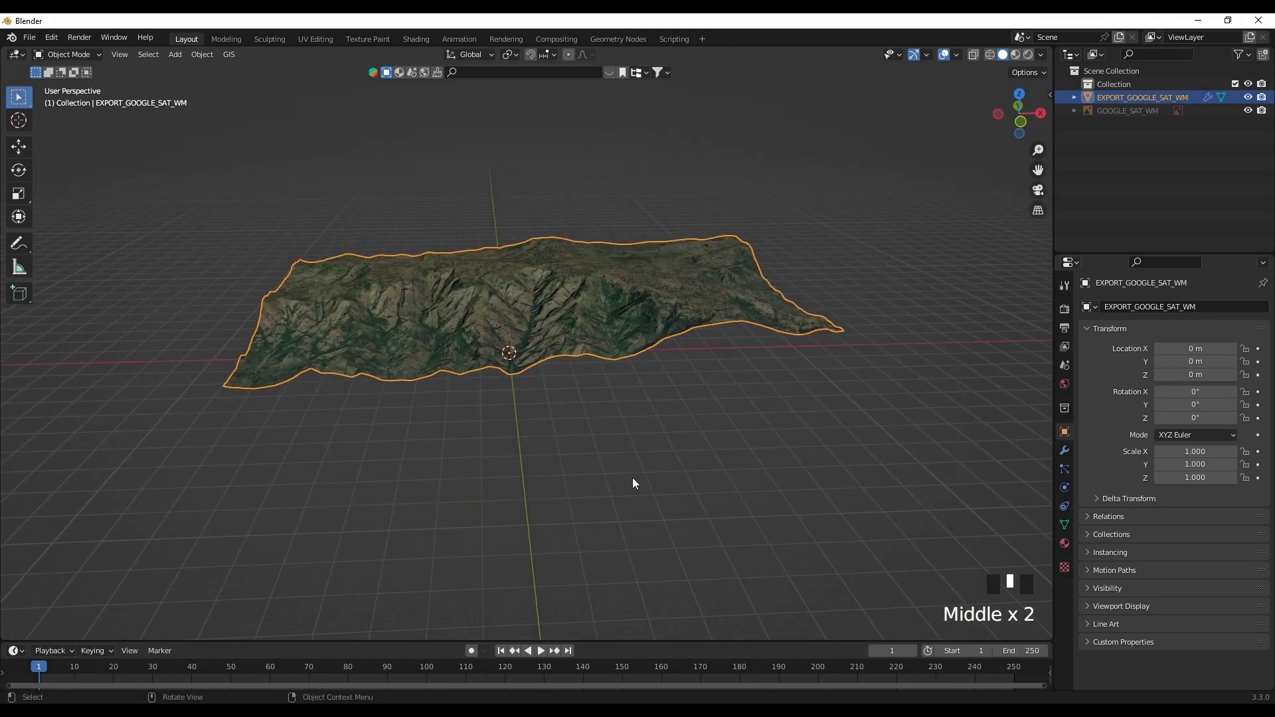
# Compare the flat edit-mode mesh with the raised terrain, then view it from a low angle.
pyautogui.press('Tab')
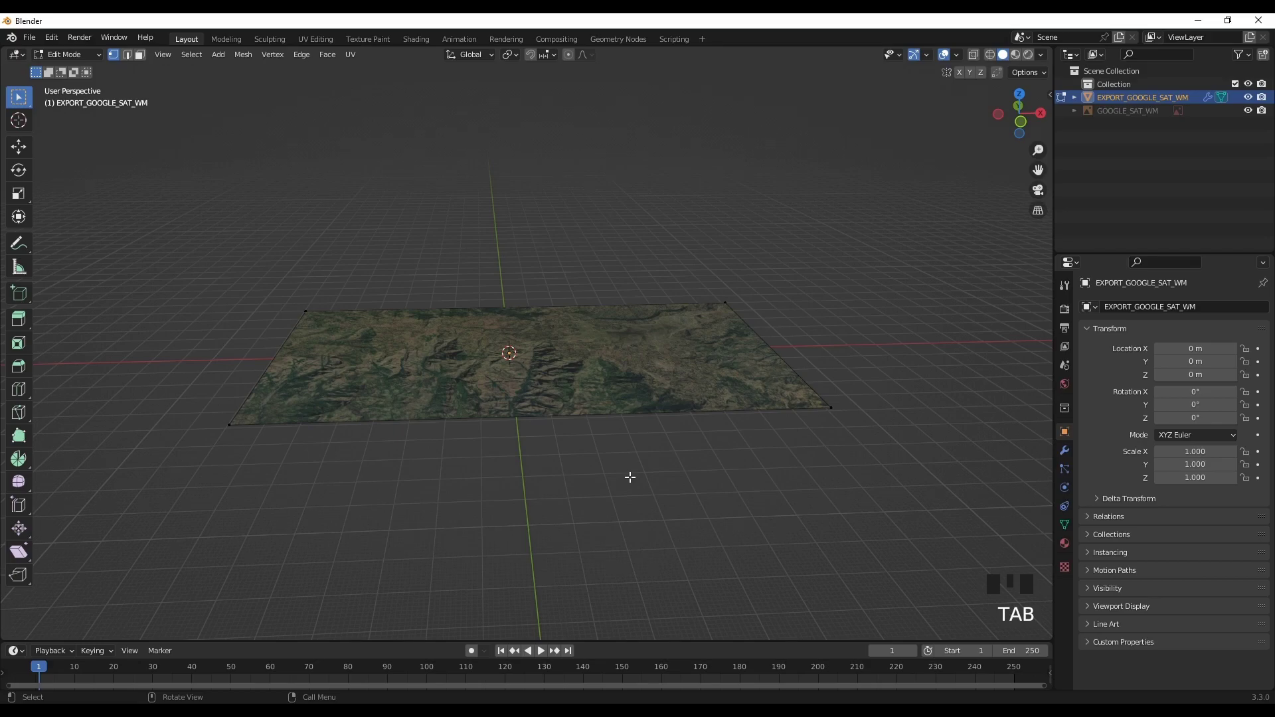
pyautogui.press('Tab')
pyautogui.scroll(2, 543, 397)
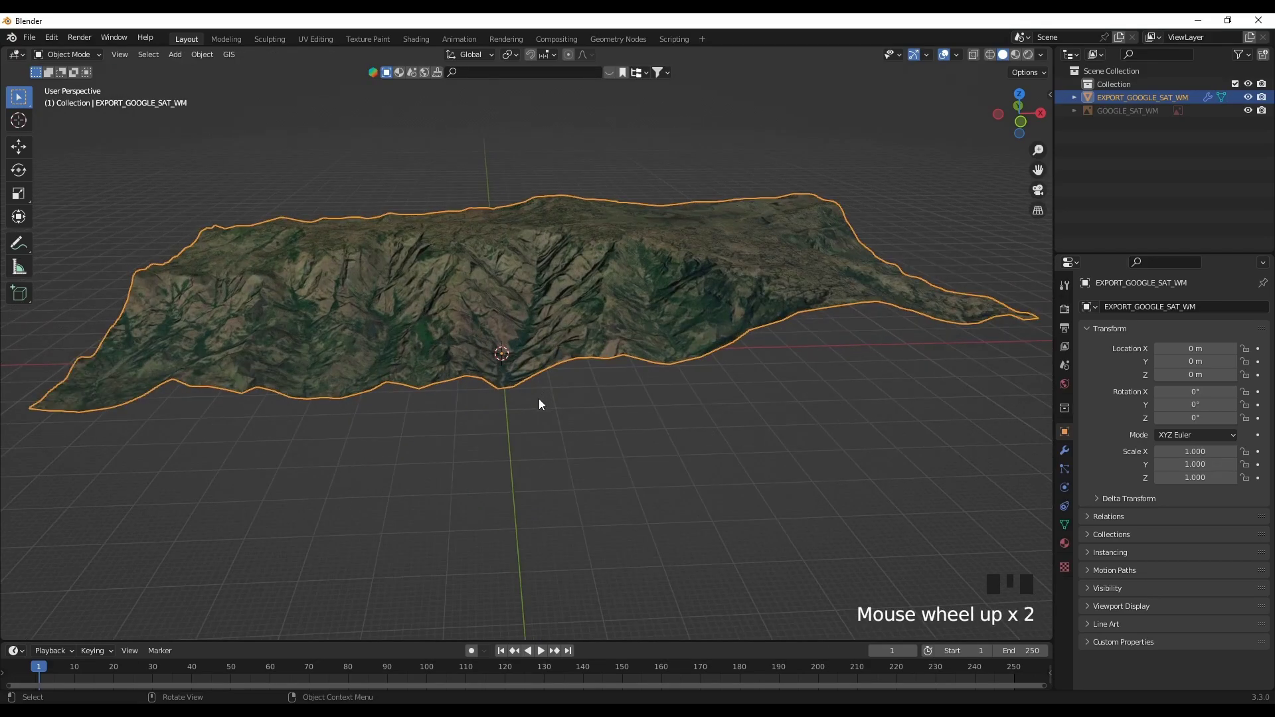
pyautogui.moveTo(538, 401); pyautogui.dragTo(602, 413, button='middle')
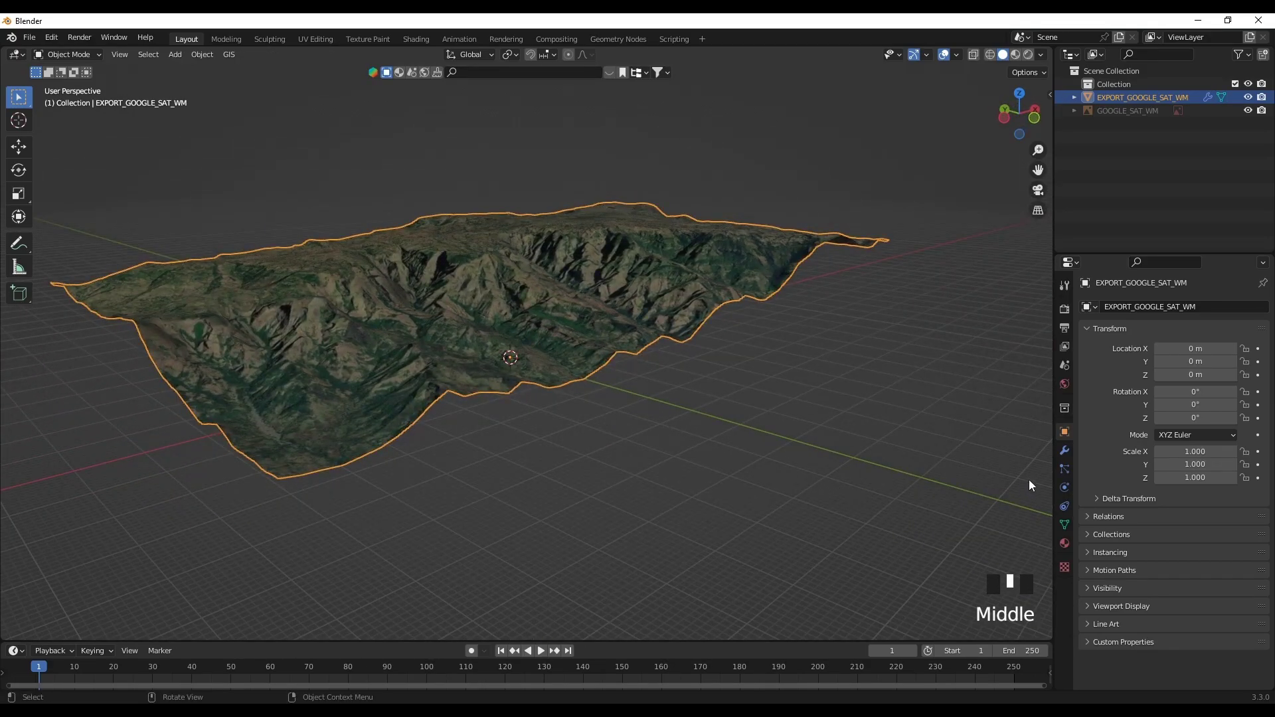
# Inspect the terrain's modifiers and the elevation texture's sampling settings.
pyautogui.click(1061, 457)
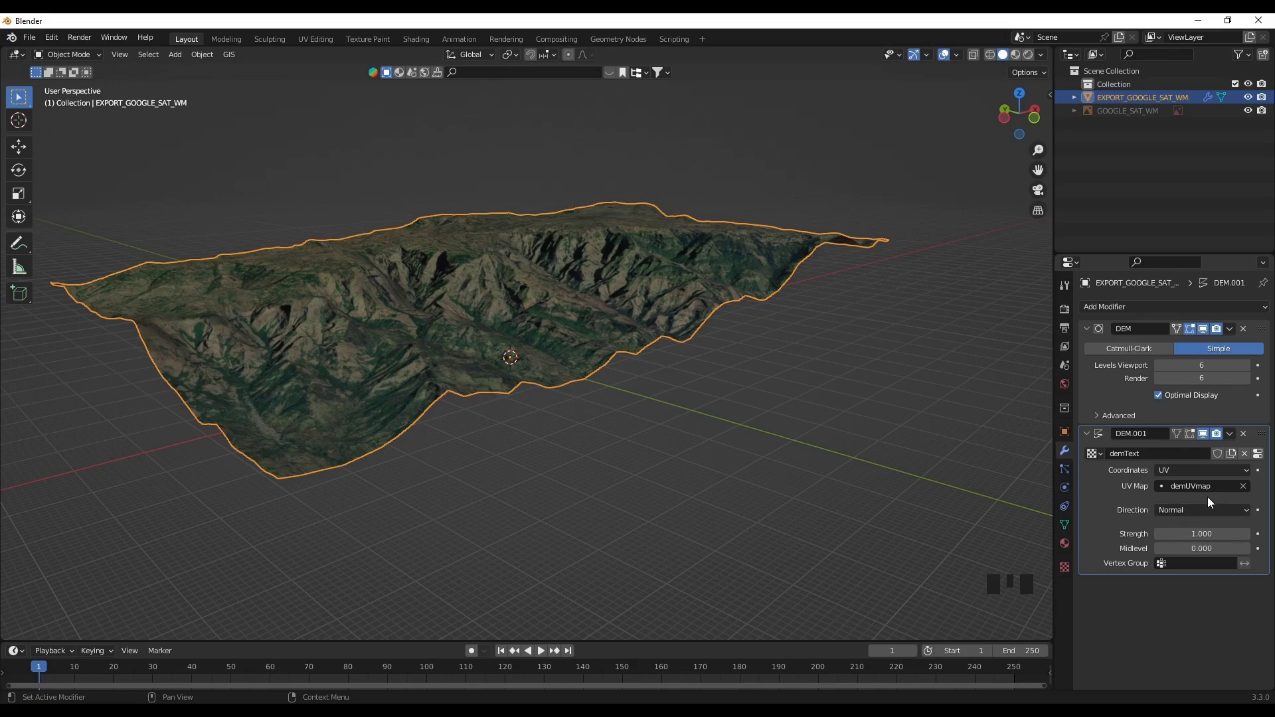
pyautogui.click(1258, 455)
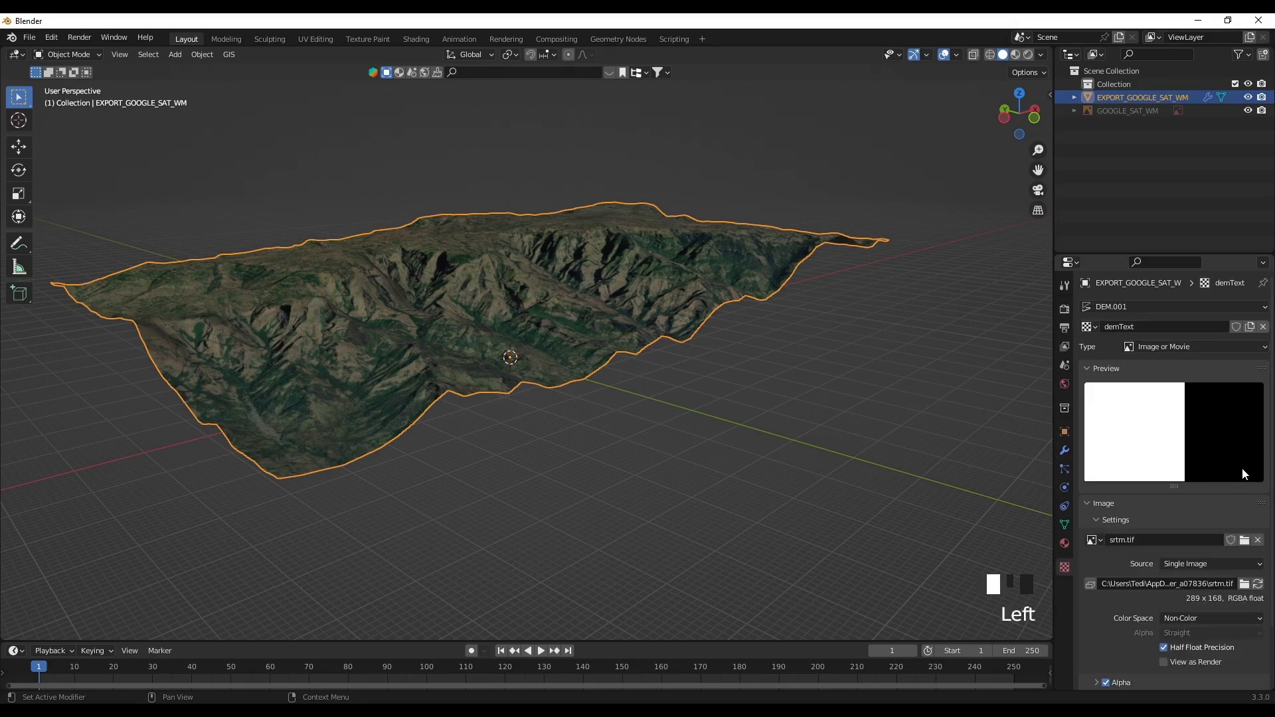
pyautogui.scroll(-3, 1121, 628)
pyautogui.click(1115, 646)
pyautogui.scroll(-3, 1120, 644)
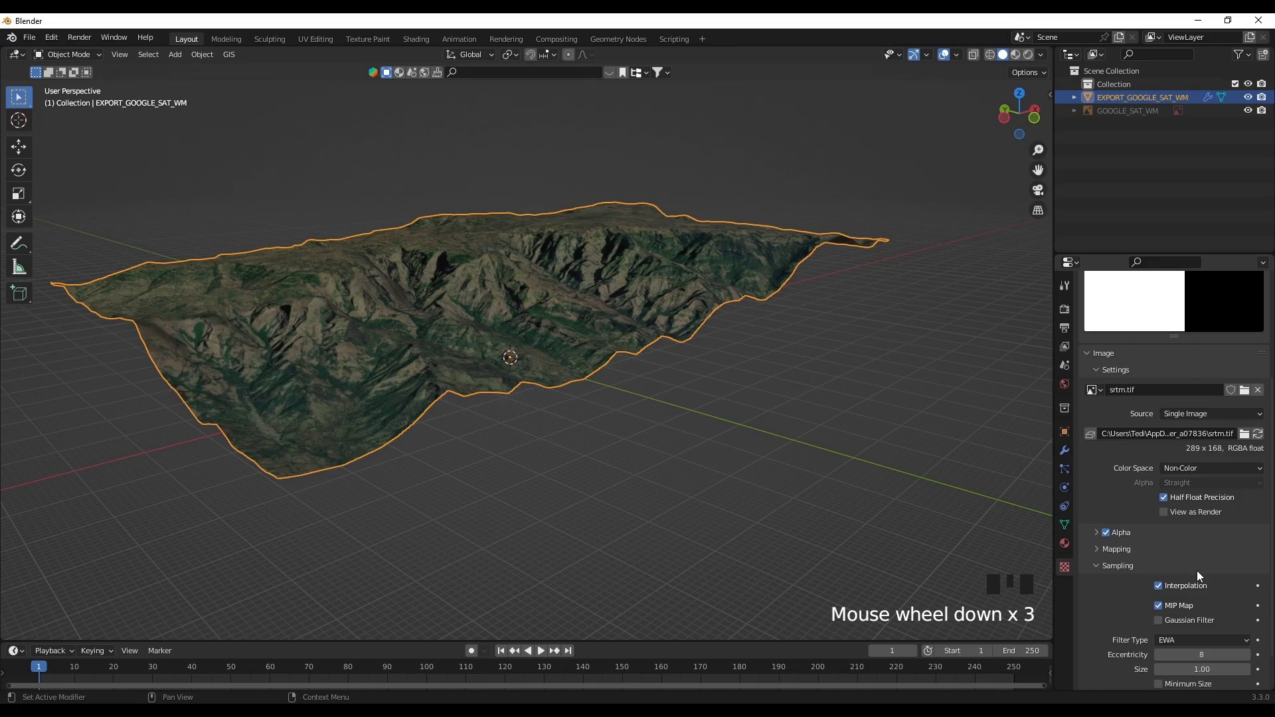
# Apply the DEM and DEM.001 modifiers so the relief becomes permanent geometry.
pyautogui.click(1063, 453)
pyautogui.click(1095, 389)
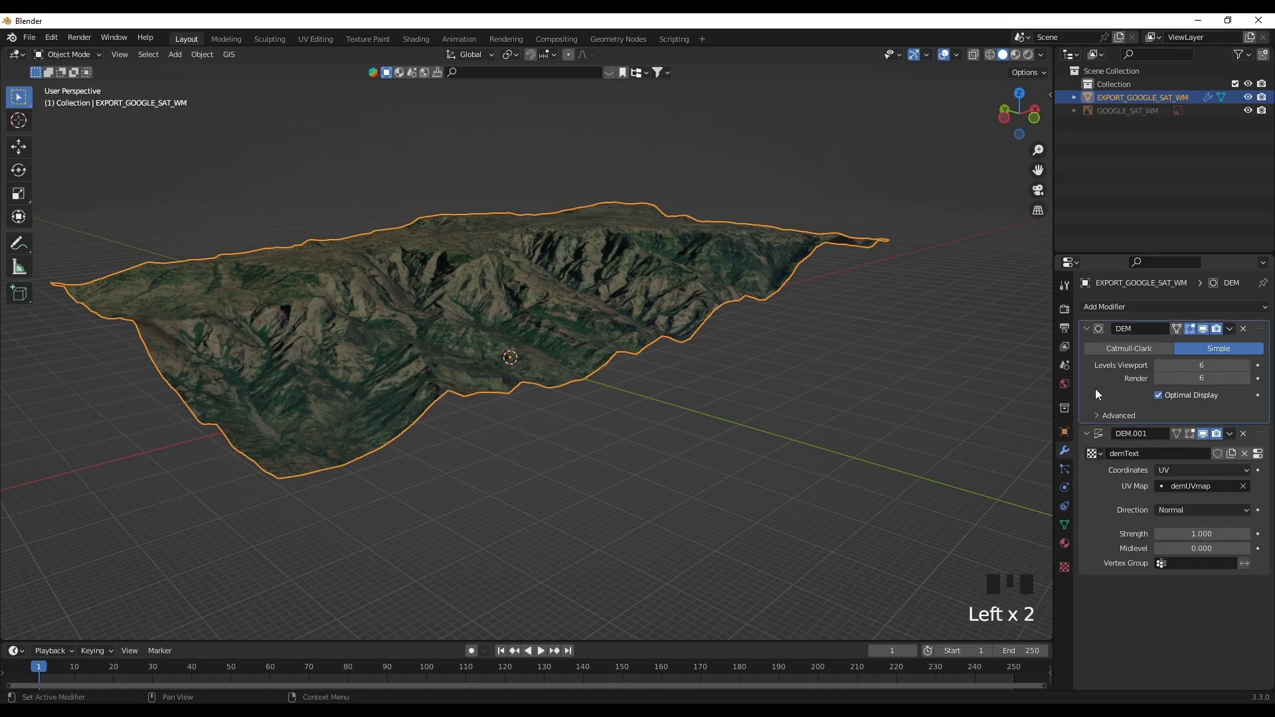
pyautogui.hotkey('ctrl', 'a')
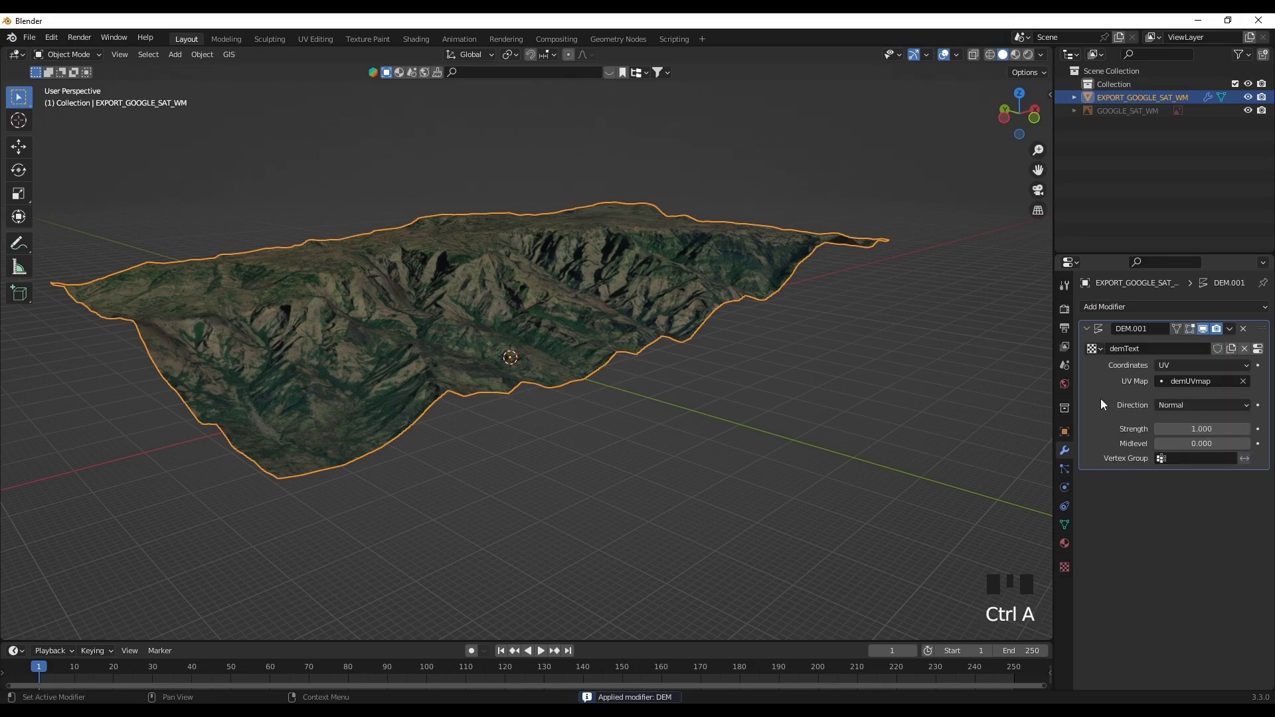
pyautogui.hotkey('ctrl', 'a')
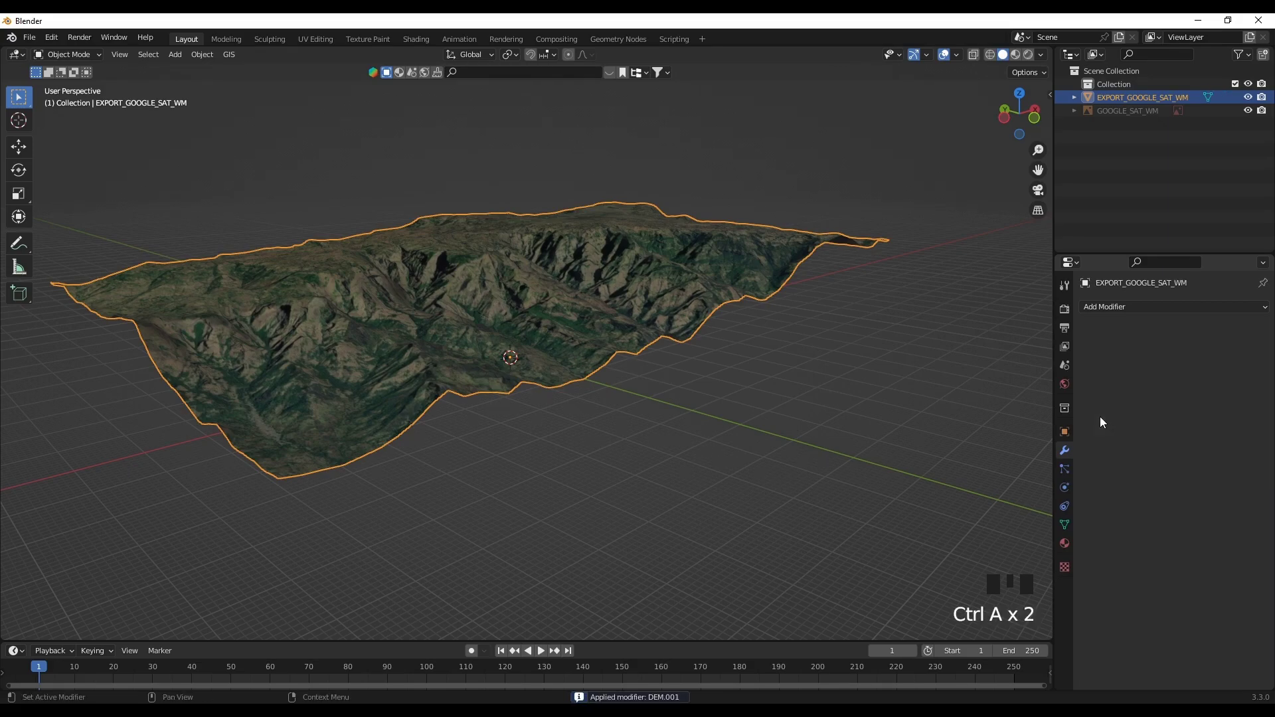
# Extrude all of the terrain's geometry about 1010 m downward to create vertical side walls.
pyautogui.moveTo(604, 455); pyautogui.dragTo(621, 478, button='middle')
pyautogui.press('Tab')
pyautogui.press('a')
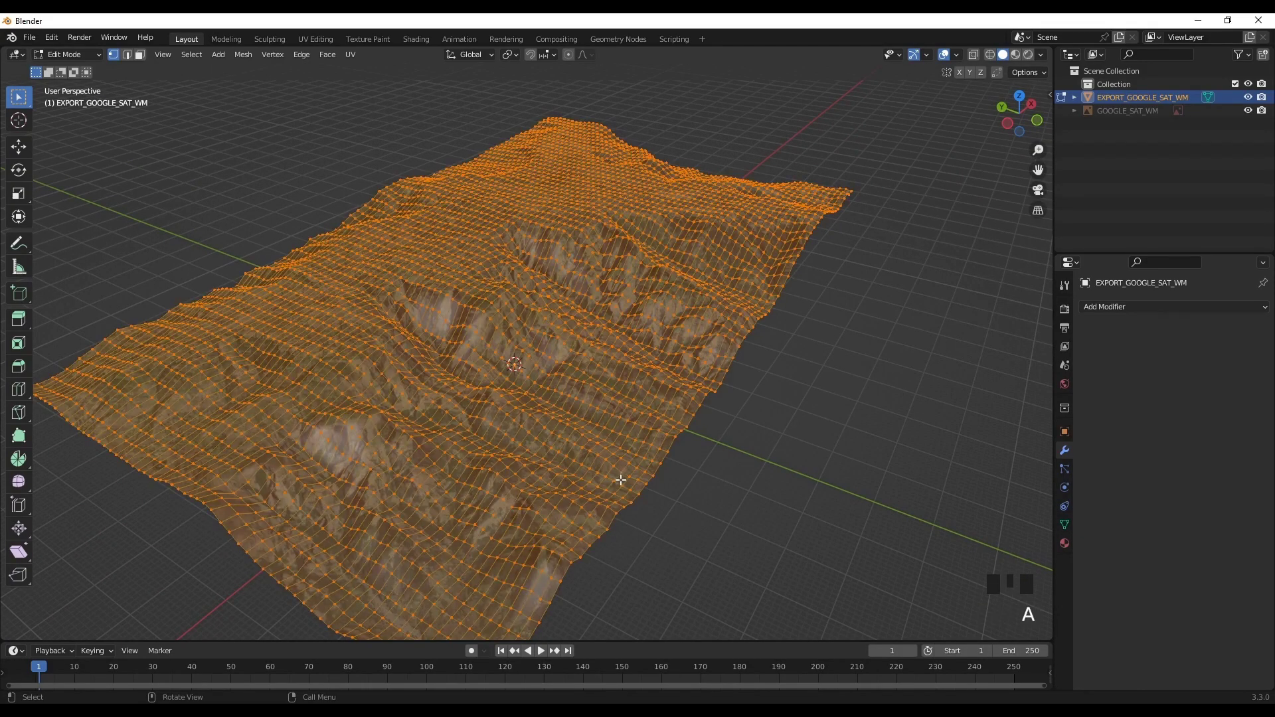
pyautogui.moveTo(701, 516); pyautogui.dragTo(596, 498, button='middle')
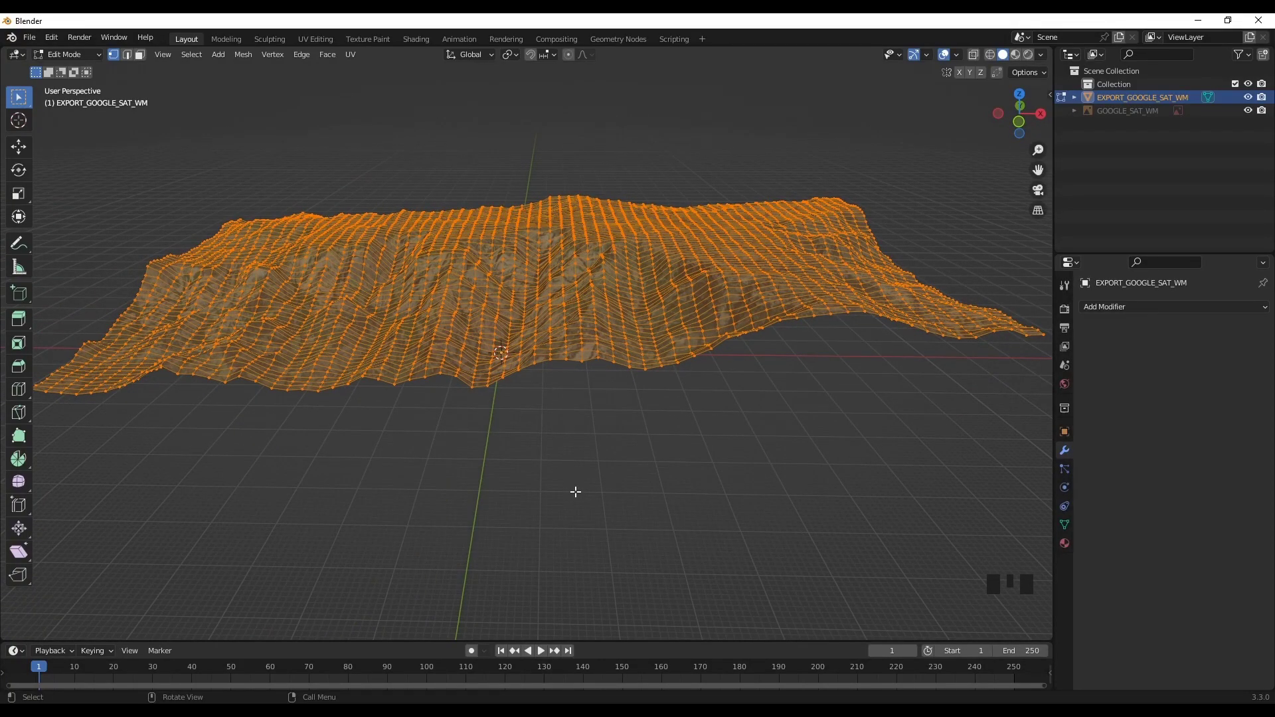
pyautogui.press('e')
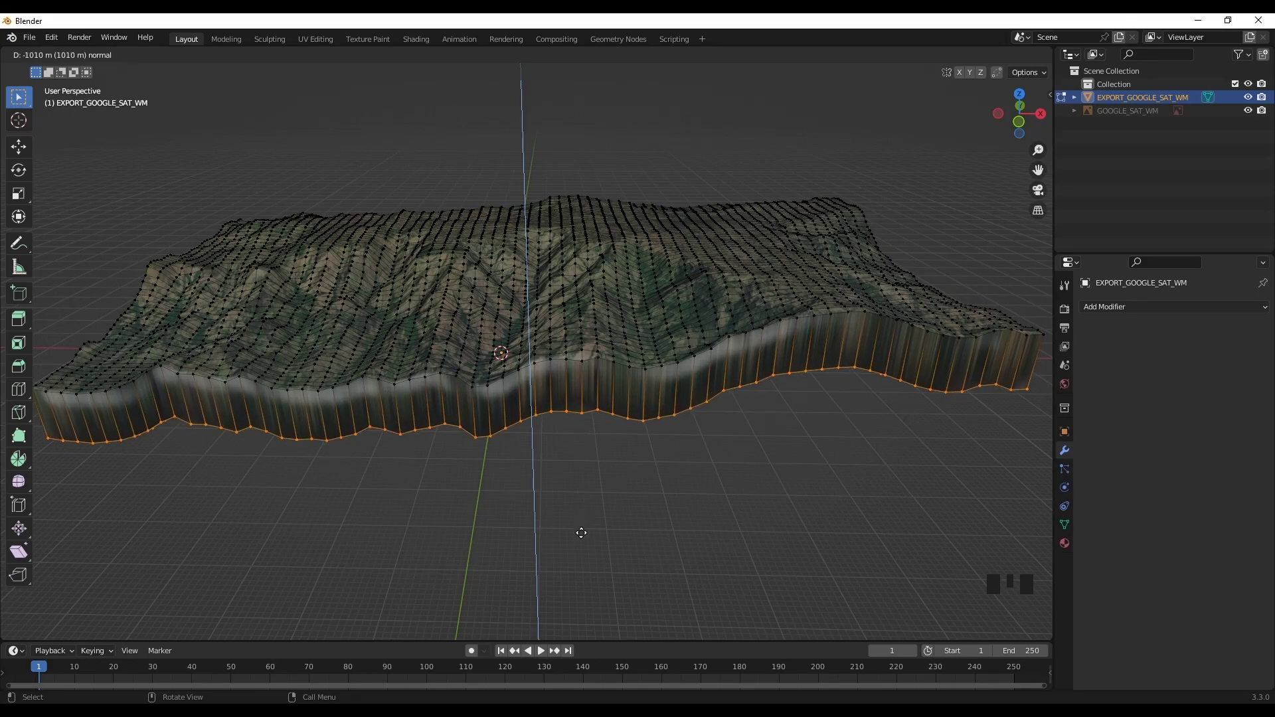
pyautogui.click(582, 536)
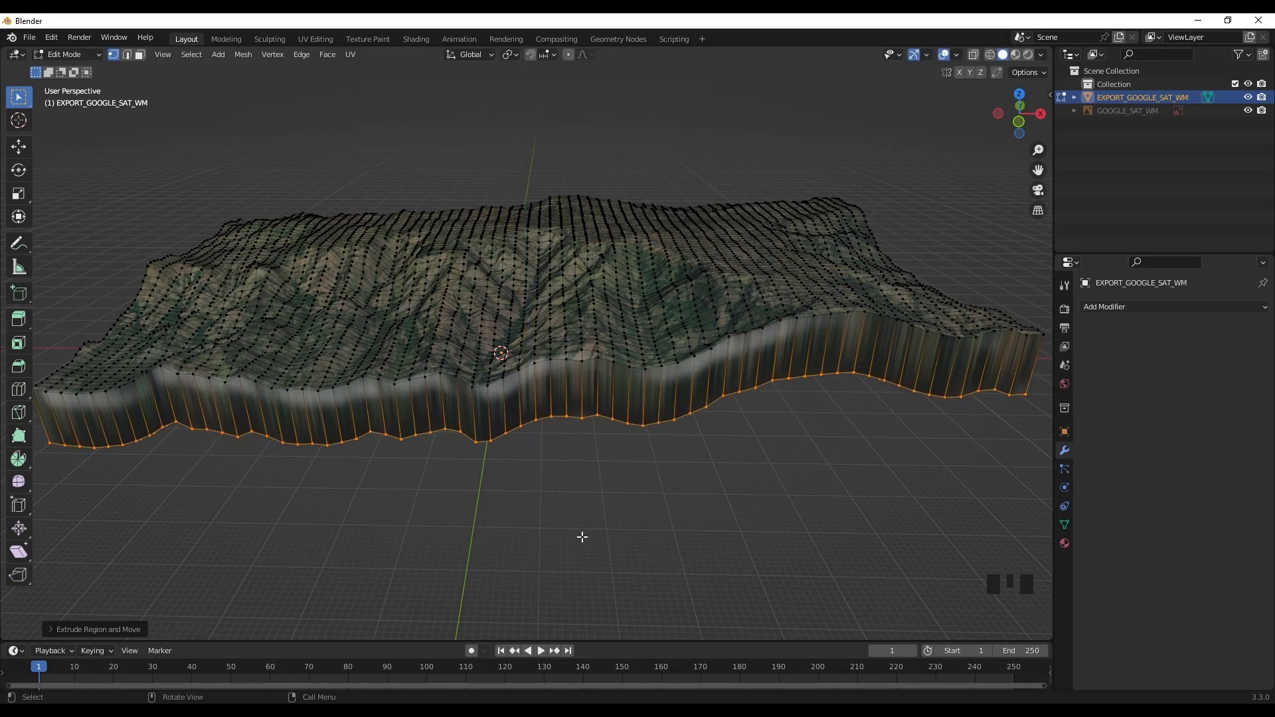
pyautogui.press('Tab')
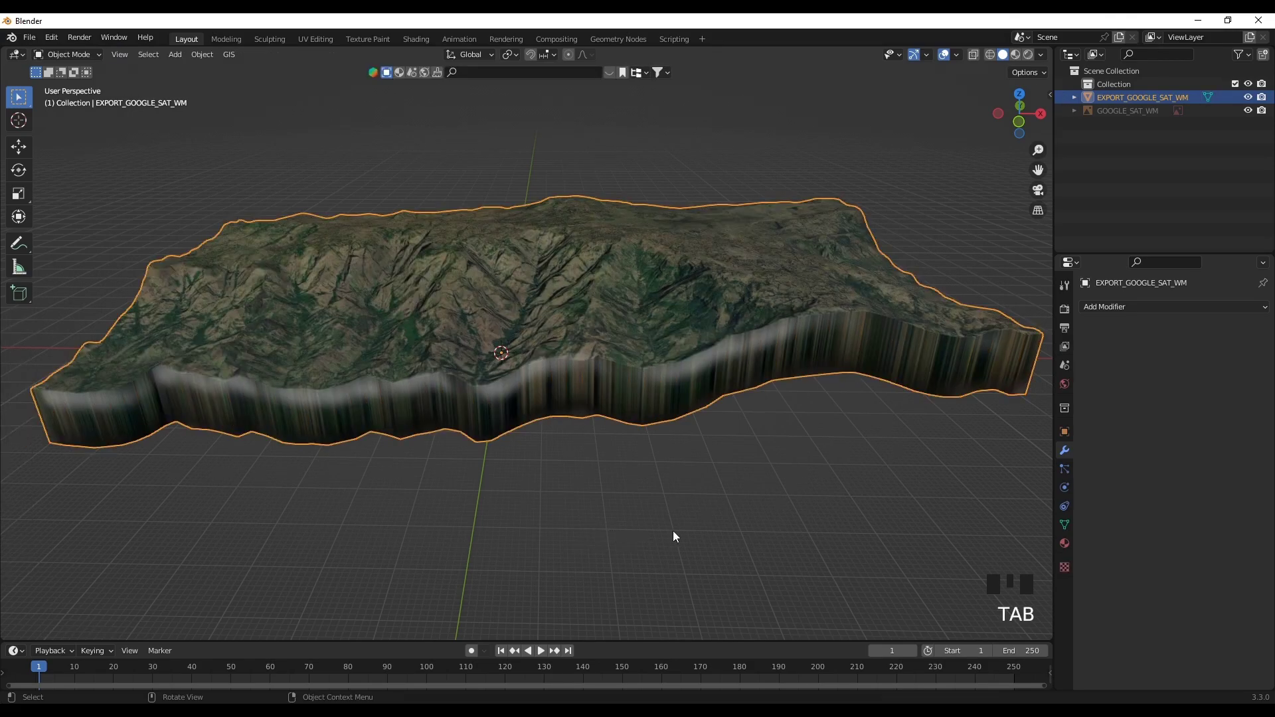
pyautogui.moveTo(678, 534); pyautogui.dragTo(186, 512, button='middle')
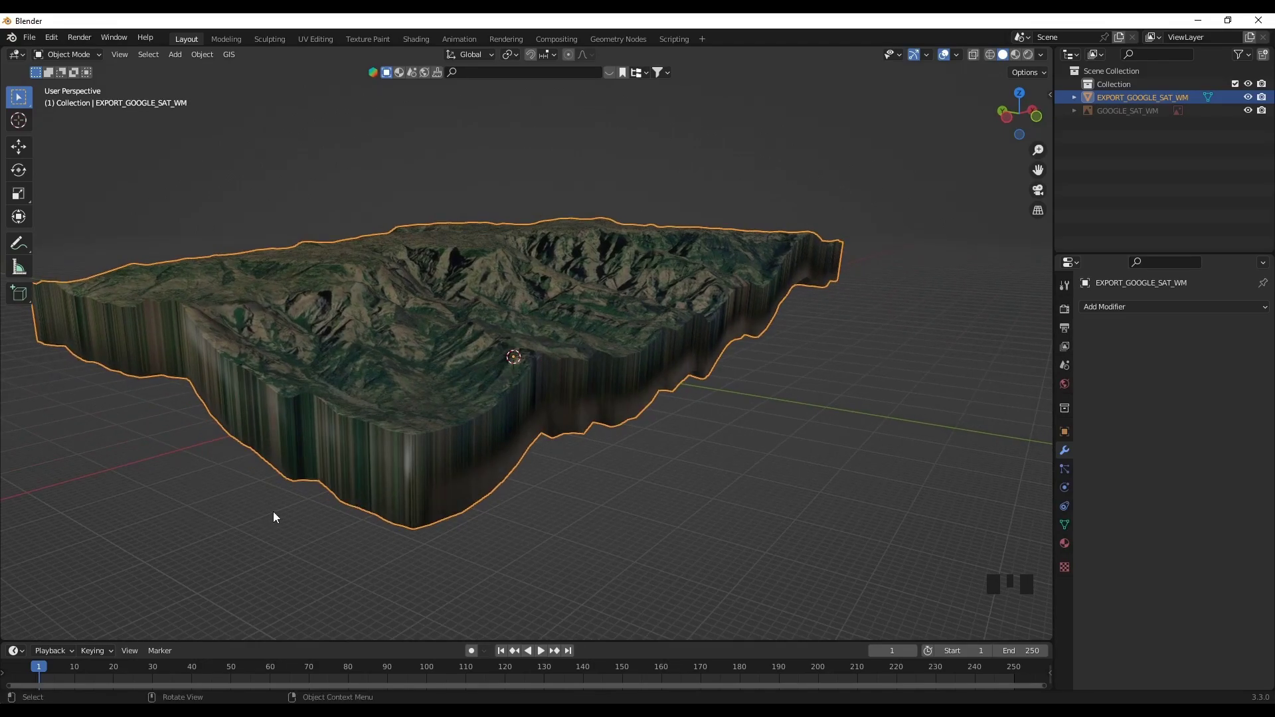
# In Face select mode, loop-select the full ring of side-wall faces around the terrain block.
pyautogui.press('Tab')
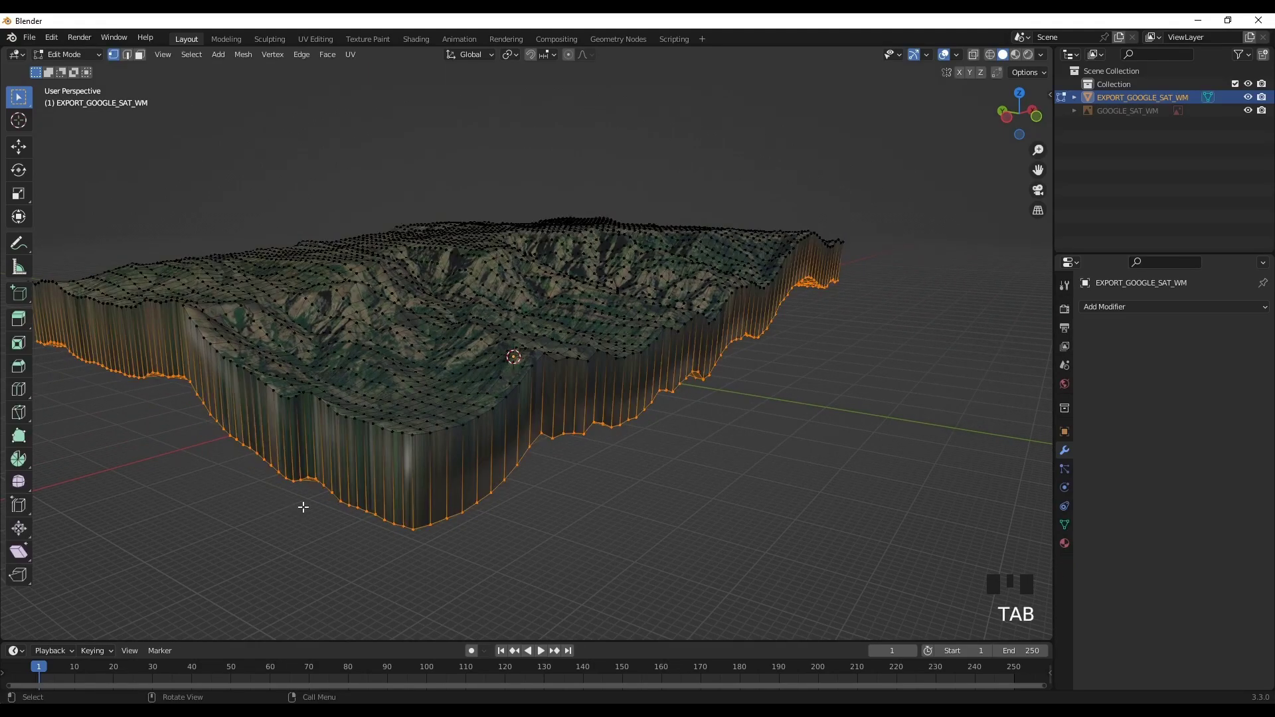
pyautogui.click(140, 56)
pyautogui.click(222, 546)
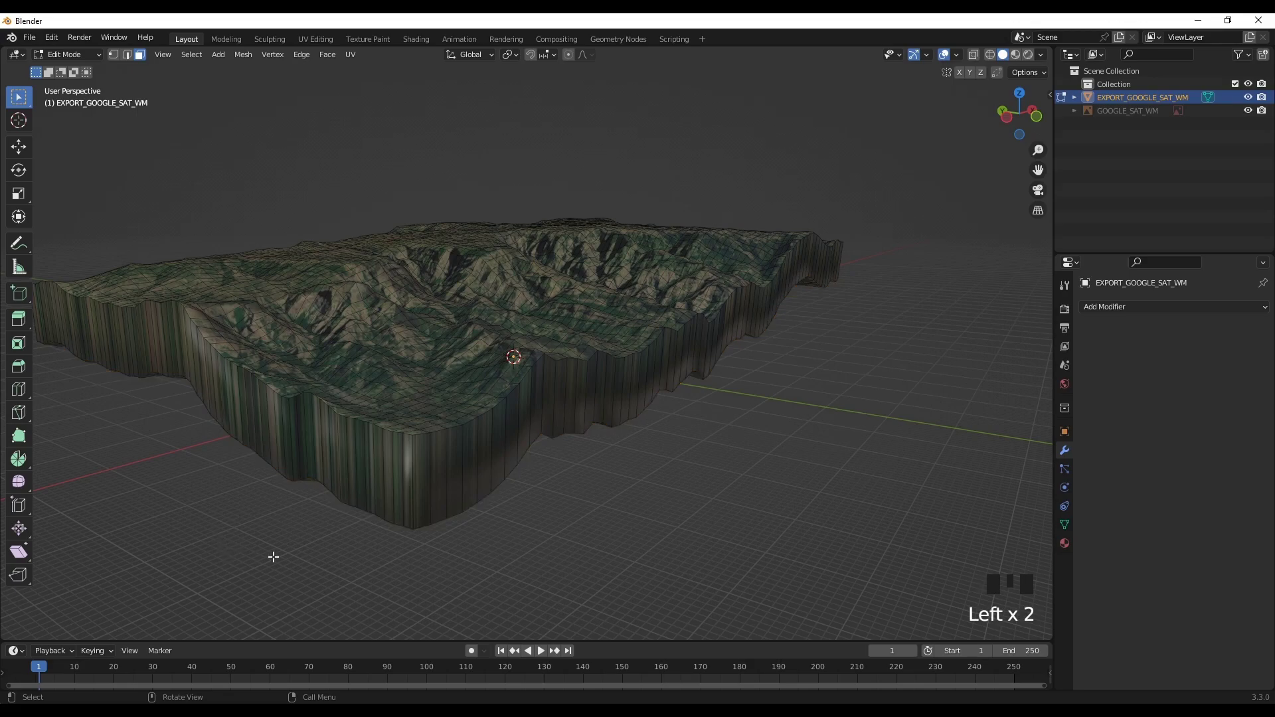
pyautogui.keyDown('alt'); pyautogui.click(411, 476); pyautogui.keyUp('alt')
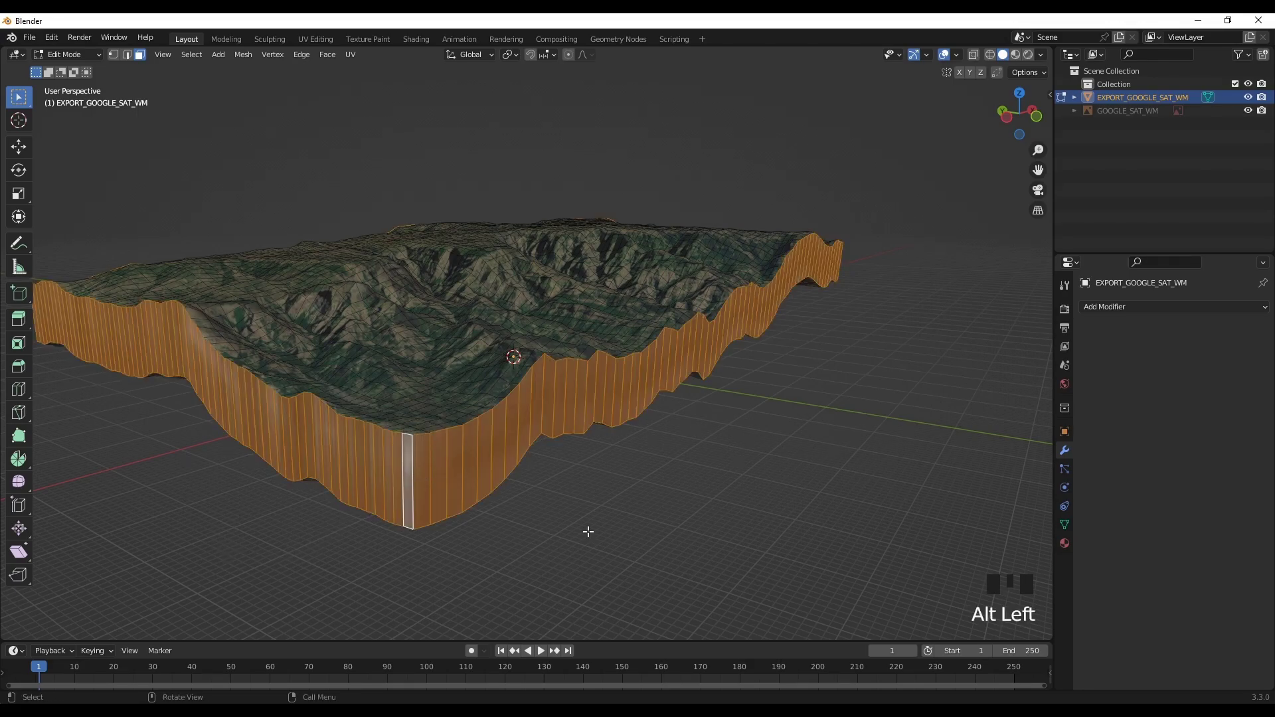
pyautogui.scroll(-2, 579, 528)
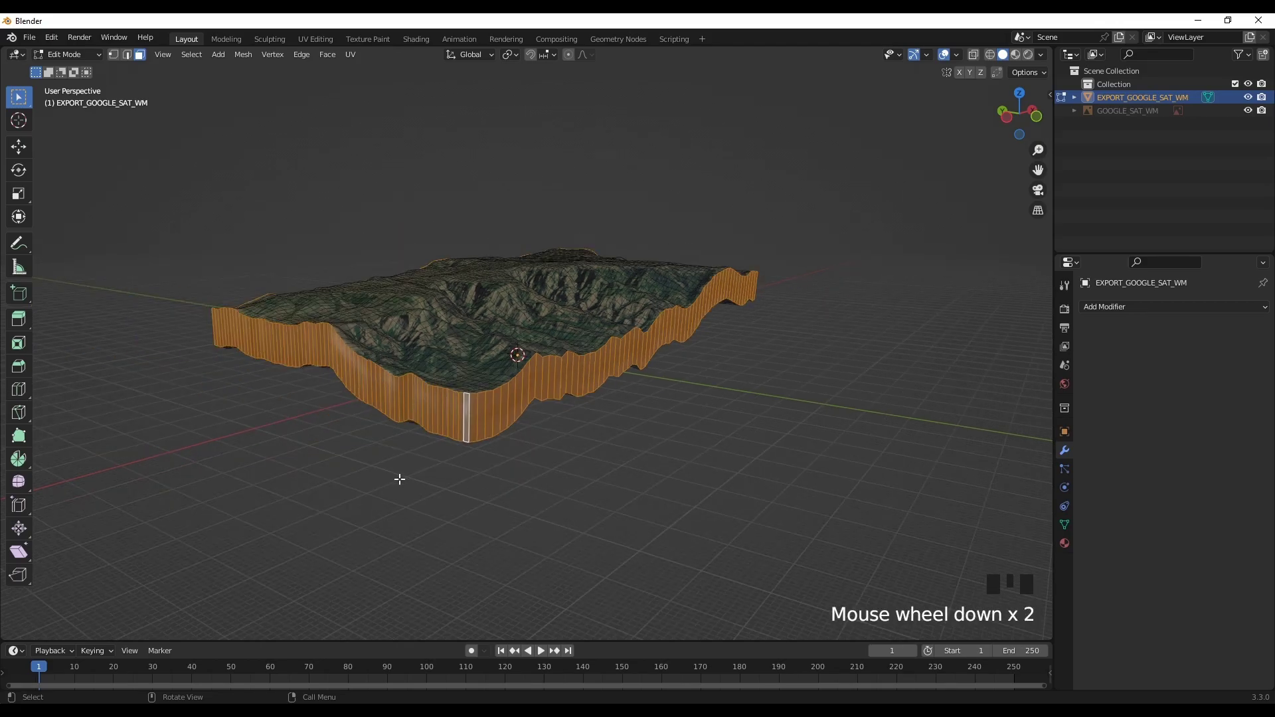
pyautogui.moveTo(397, 479); pyautogui.dragTo(827, 501, button='middle')
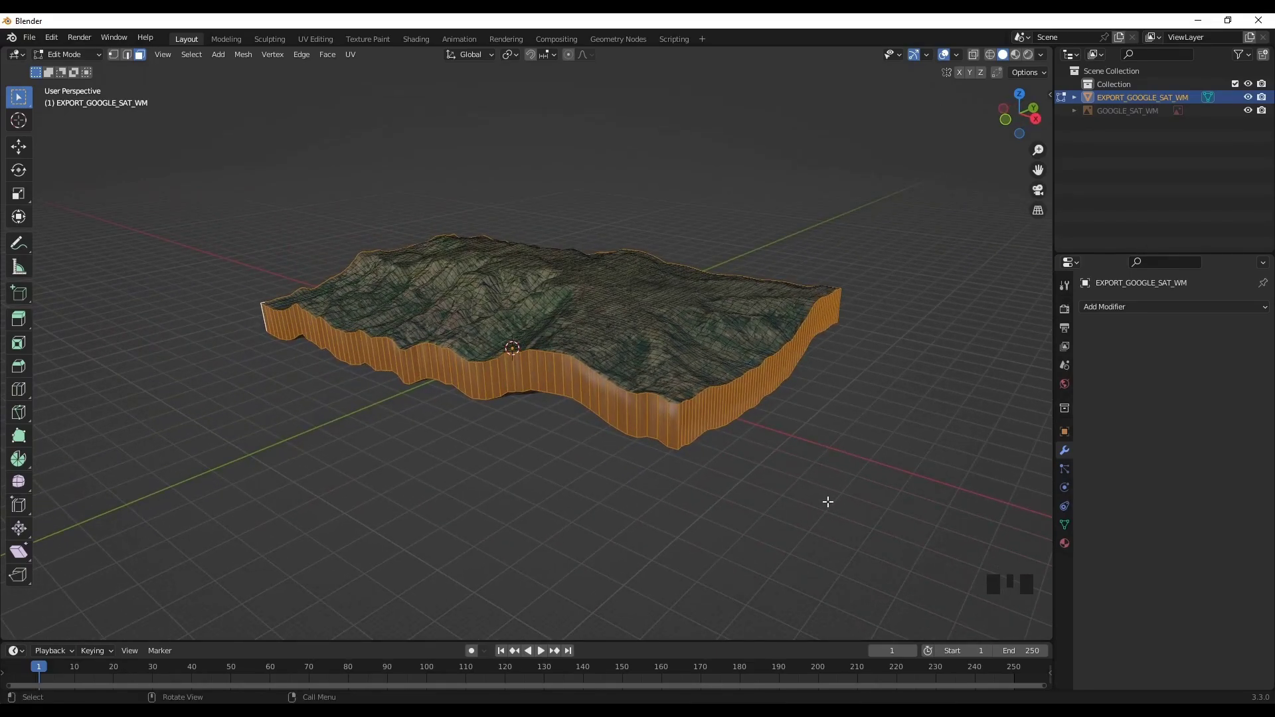
# Add a new material slot with Material.001 and assign it to the selected side walls.
pyautogui.click(1065, 544)
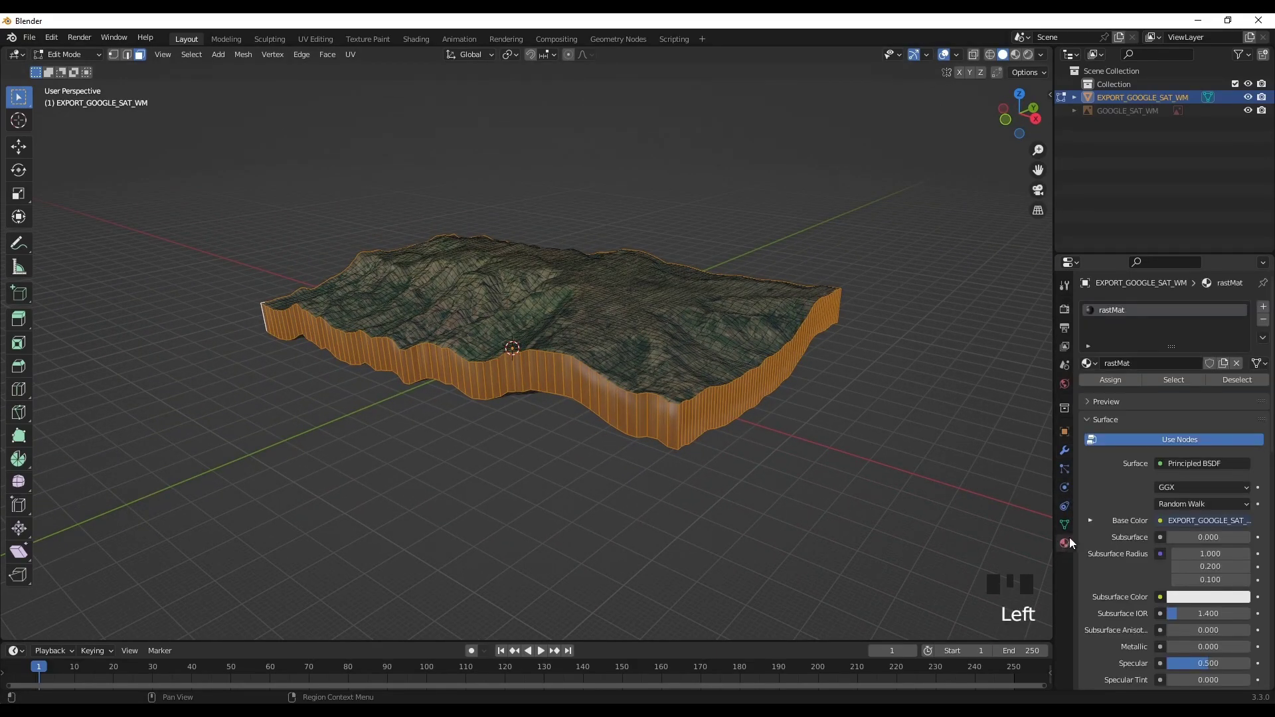
pyautogui.click(1263, 312)
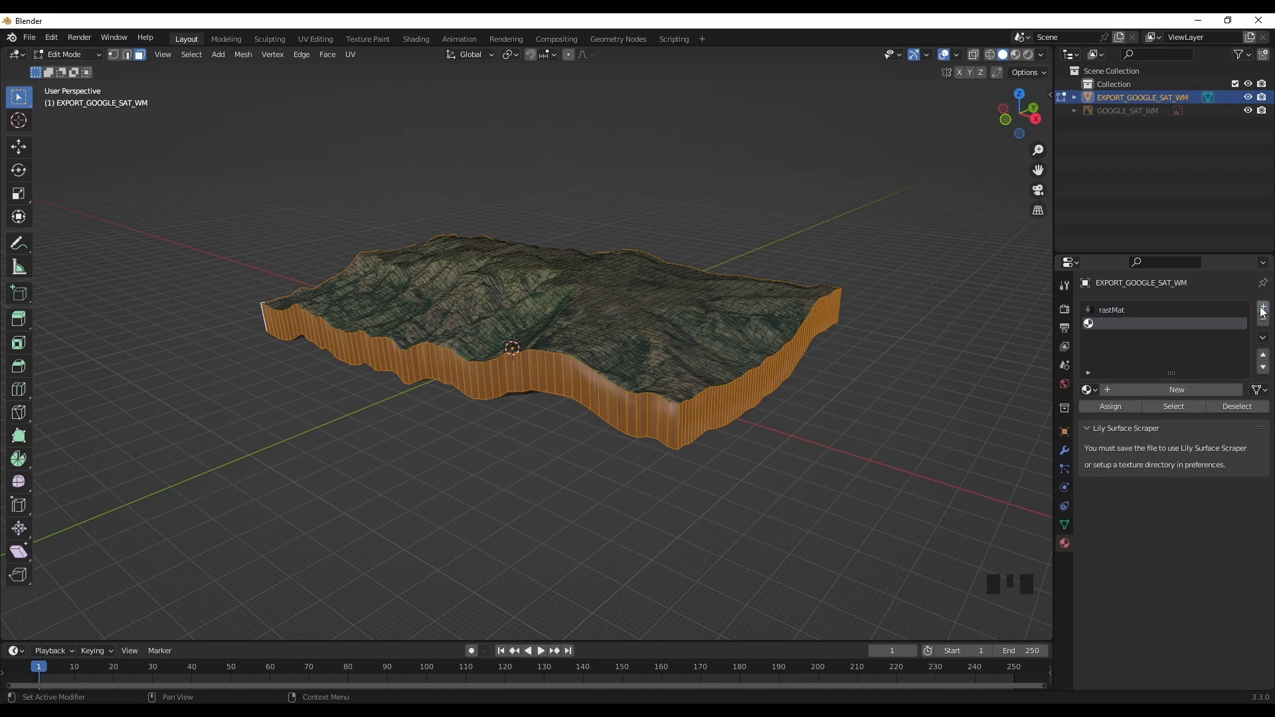
pyautogui.click(1176, 390)
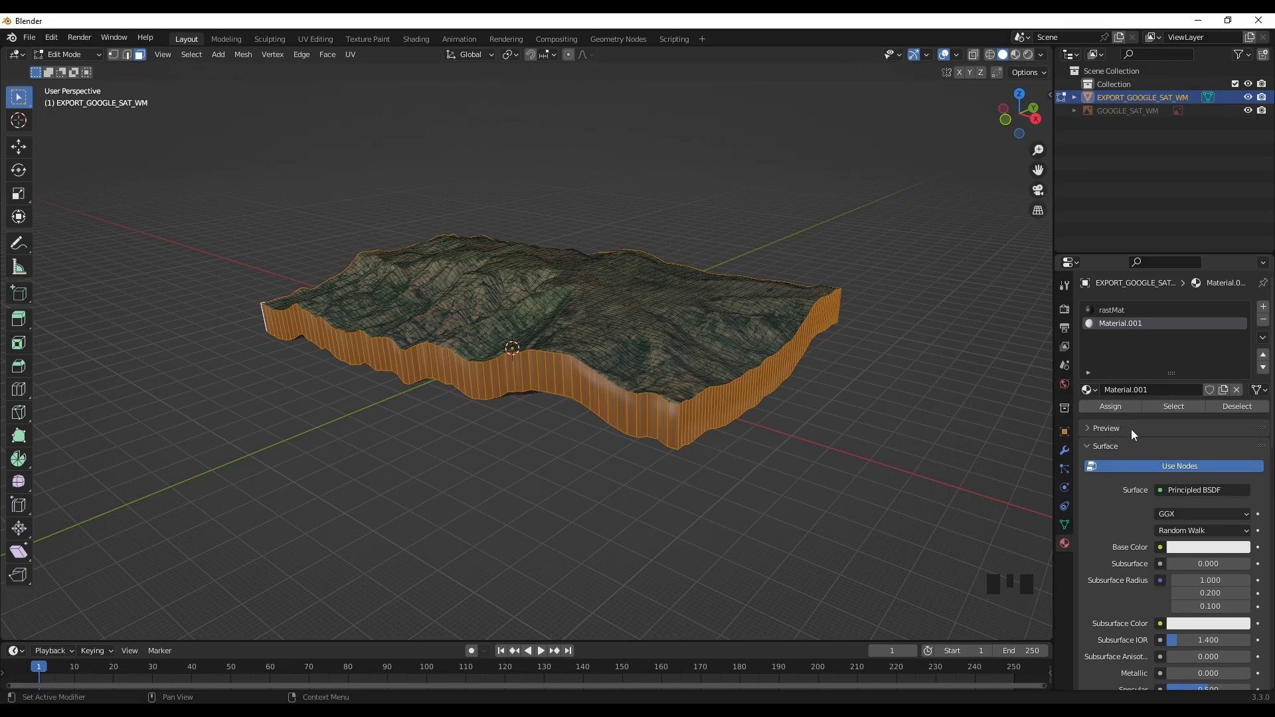
pyautogui.click(1124, 407)
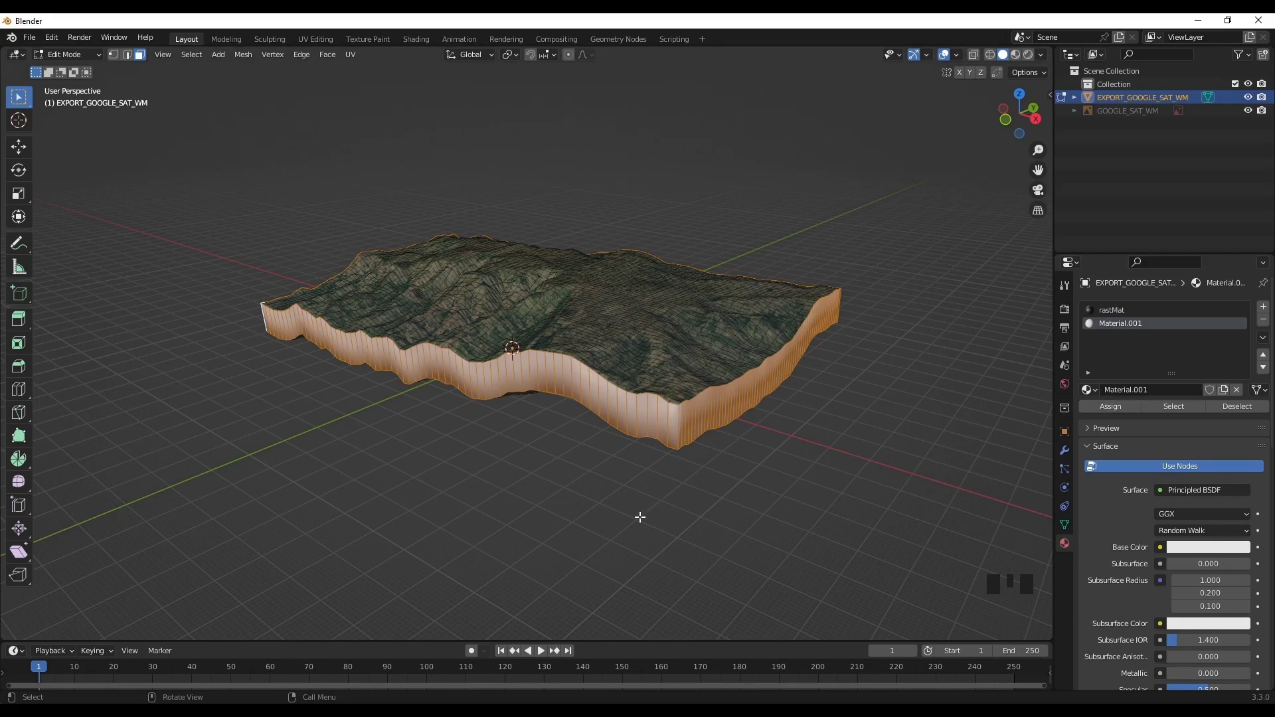
pyautogui.press('Tab')
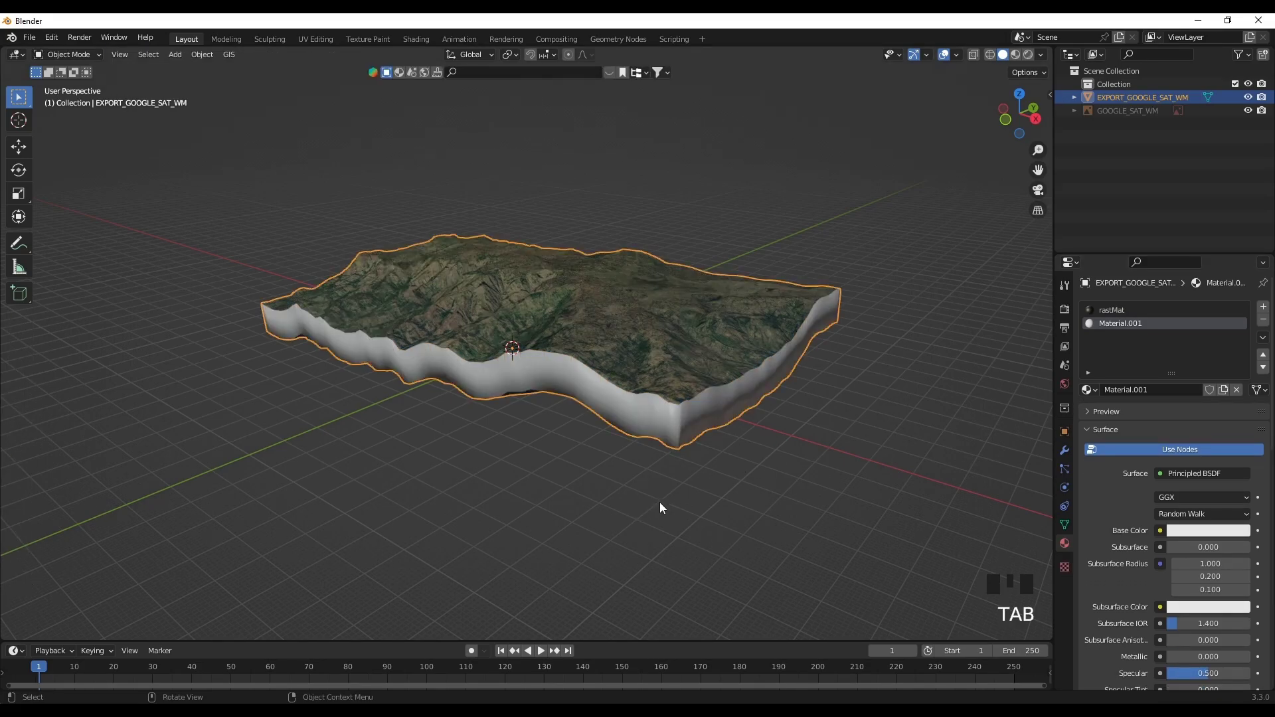
pyautogui.moveTo(655, 507); pyautogui.dragTo(704, 507, button='middle')
# Deselect the terrain, then orbit and zoom to frame the finished block.
pyautogui.click(643, 499)
pyautogui.moveTo(529, 494); pyautogui.dragTo(313, 507, button='middle')
pyautogui.scroll(2, 613, 490)
pyautogui.scroll(1, 614, 495)
pyautogui.scroll(-1, 320, 519)
# Switch to Material Preview shading and orbit to inspect the satellite top and white Material.001 sides.
pyautogui.click(1017, 56)
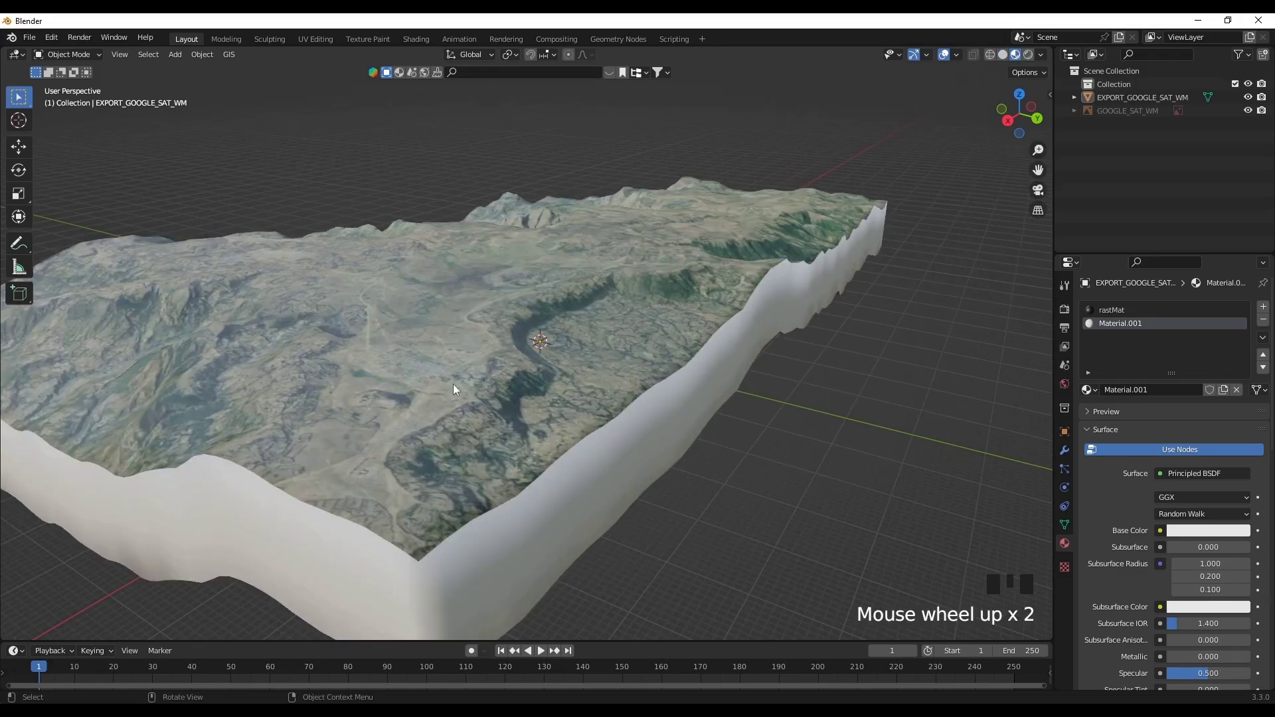
pyautogui.scroll(-2, 450, 390)
pyautogui.moveTo(413, 390); pyautogui.dragTo(627, 392, button='middle')
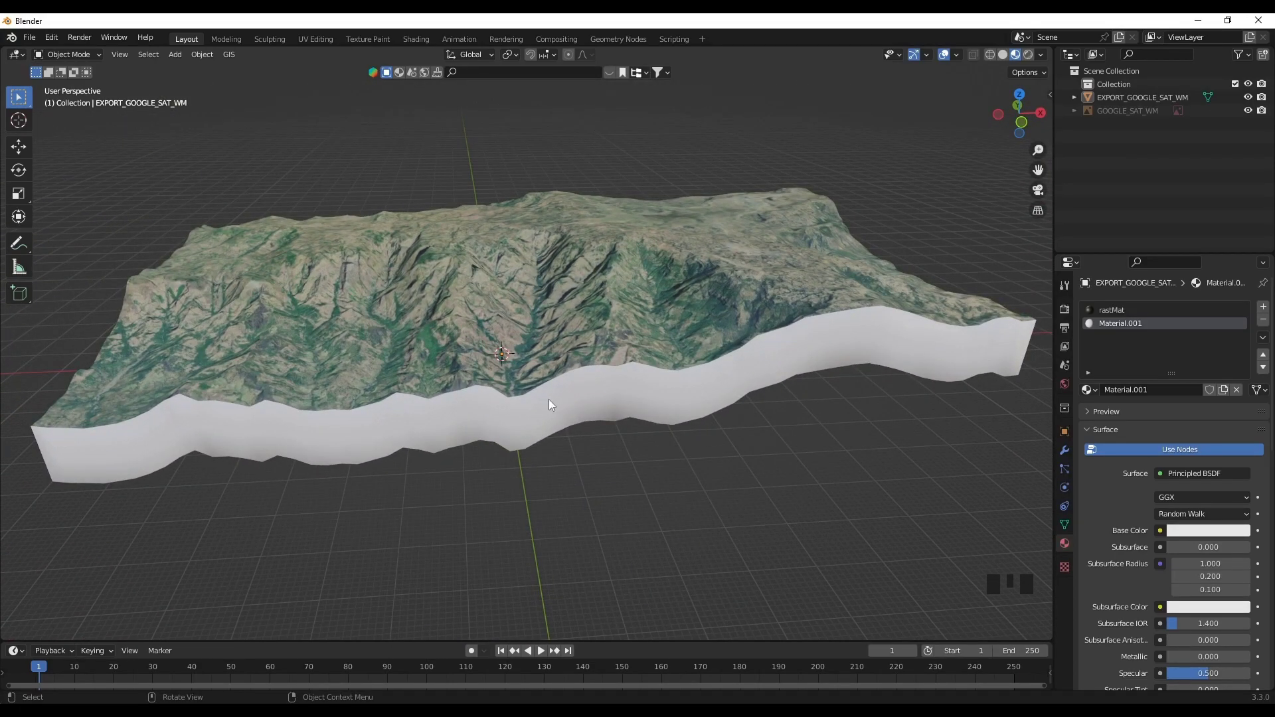
pyautogui.moveTo(549, 402); pyautogui.dragTo(909, 425, button='middle')
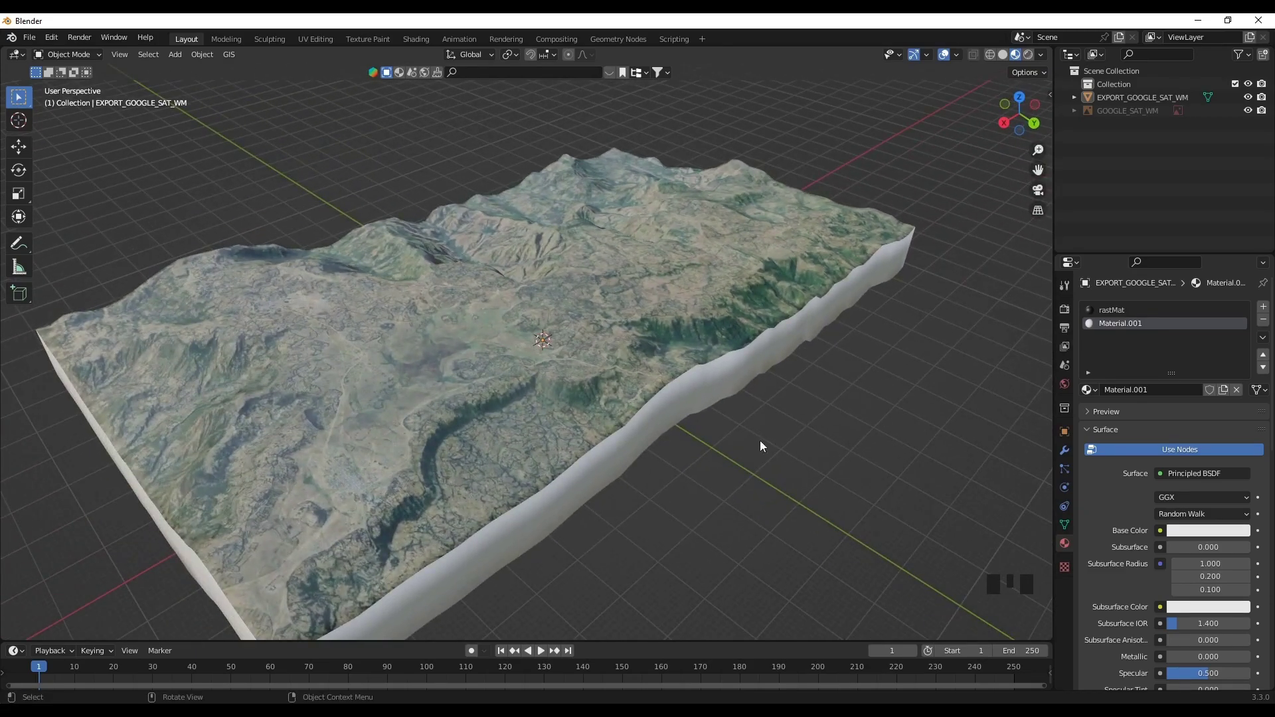
pyautogui.moveTo(745, 446); pyautogui.dragTo(970, 408, button='middle')
pyautogui.moveTo(736, 421); pyautogui.dragTo(786, 423, button='middle')
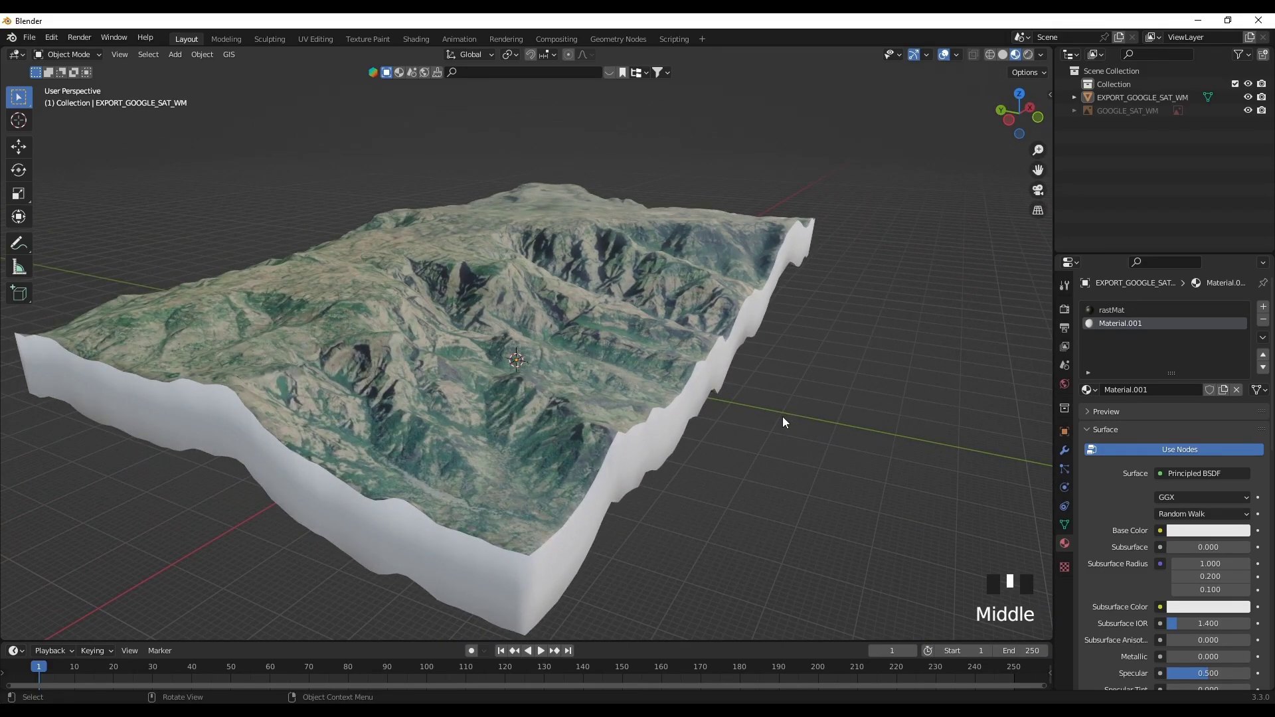